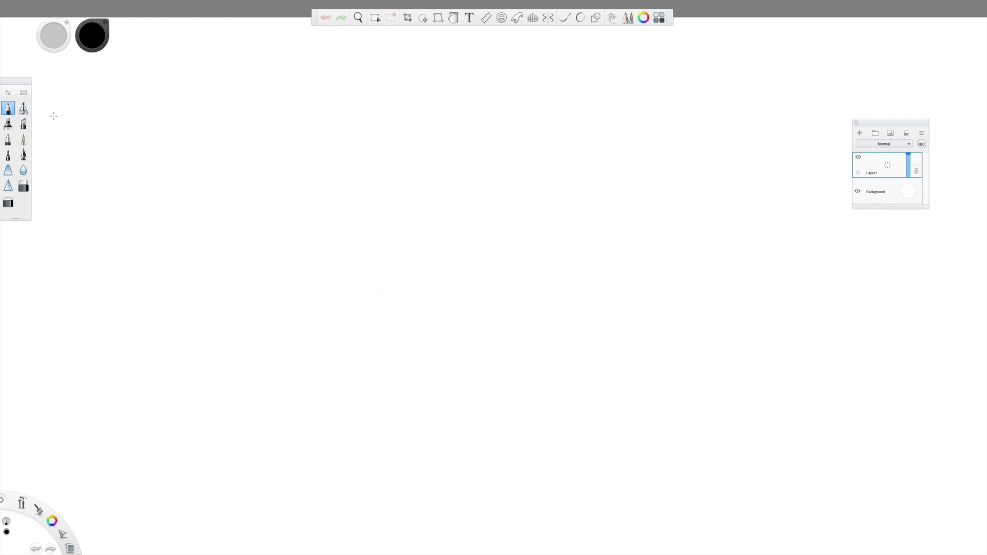
Move the brush palette fully onto the canvas, placing it just below the two control pucks.
{"action": "left_click_drag", "start_coordinate": [24, 82], "coordinate": [43, 94]}
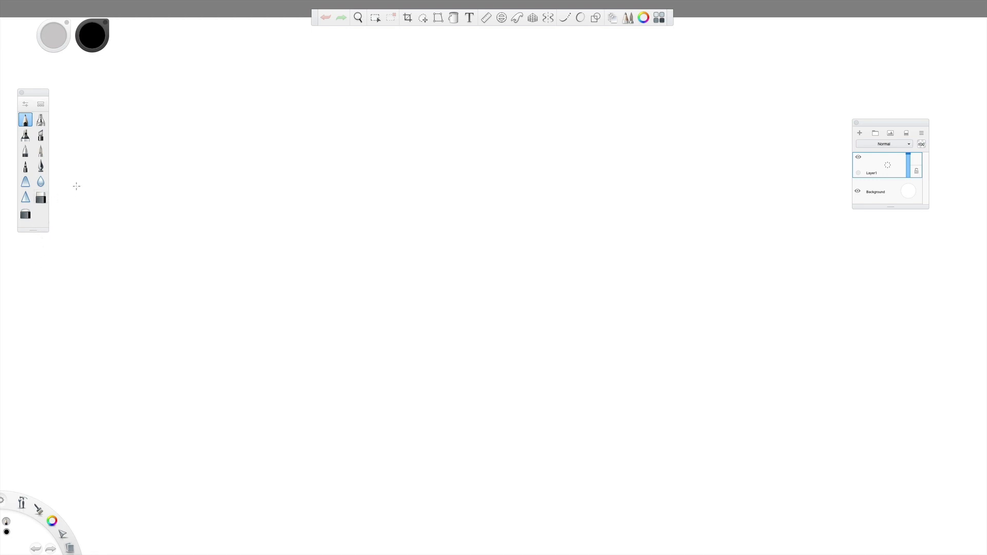
{"action": "left_click_drag", "start_coordinate": [35, 94], "coordinate": [34, 106]}
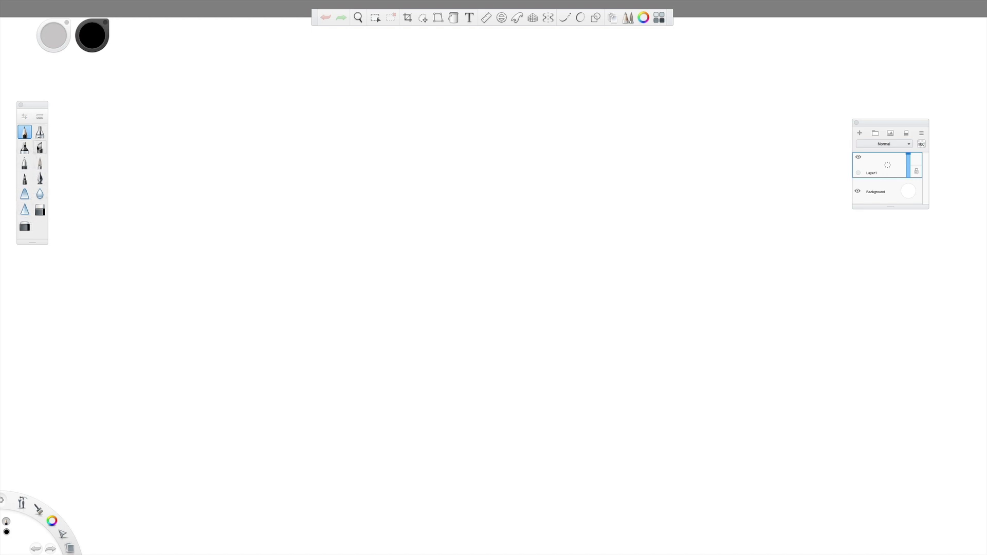
{"action": "left_click_drag", "start_coordinate": [40, 108], "coordinate": [42, 110]}
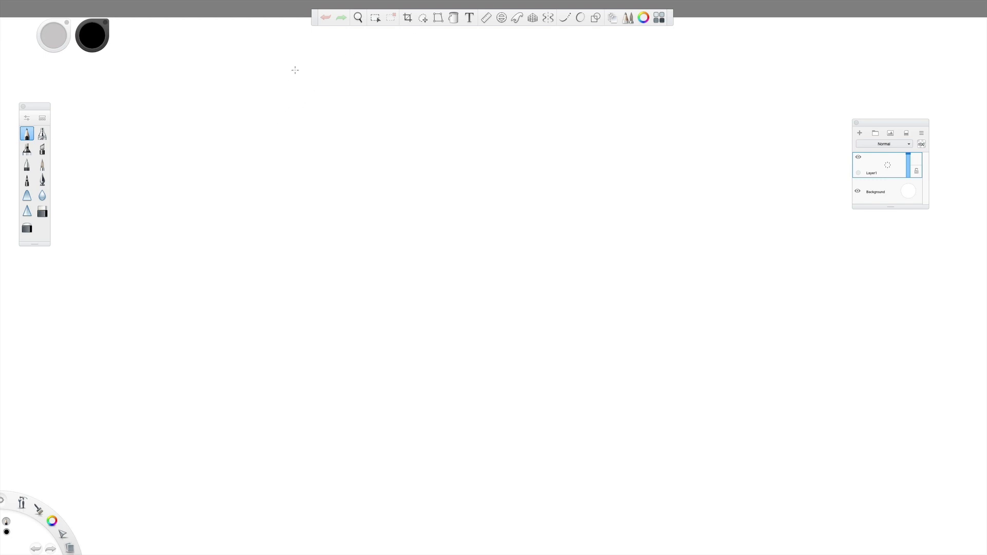
Set the drawing colour to a very dark navy blue.
{"action": "left_click", "coordinate": [56, 37]}
{"action": "left_click", "coordinate": [94, 38]}
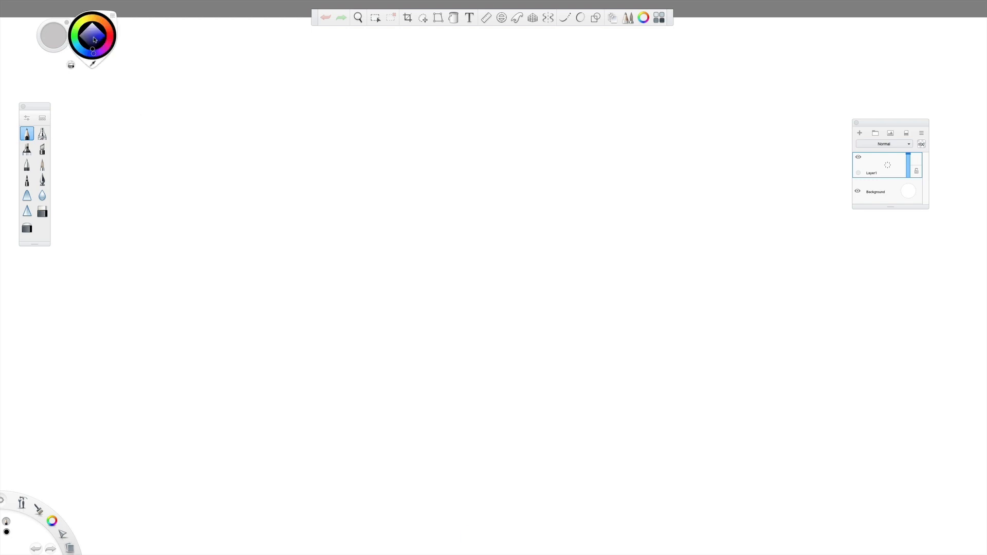
{"action": "left_click", "coordinate": [92, 37]}
{"action": "left_click_drag", "start_coordinate": [93, 37], "coordinate": [93, 48]}
{"action": "left_click", "coordinate": [133, 40]}
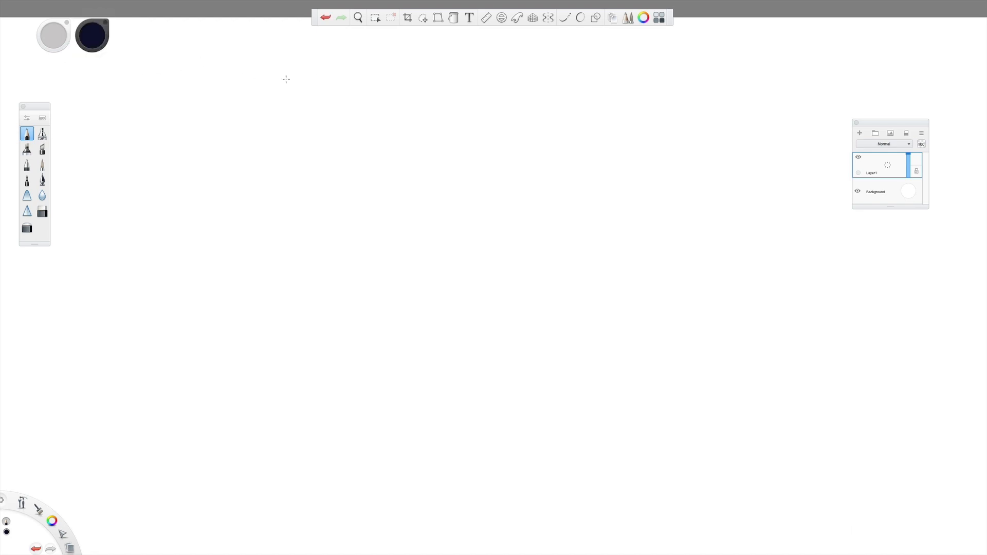
{"action": "left_click", "coordinate": [326, 18]}
{"action": "left_click", "coordinate": [341, 18]}
{"action": "left_click", "coordinate": [377, 20]}
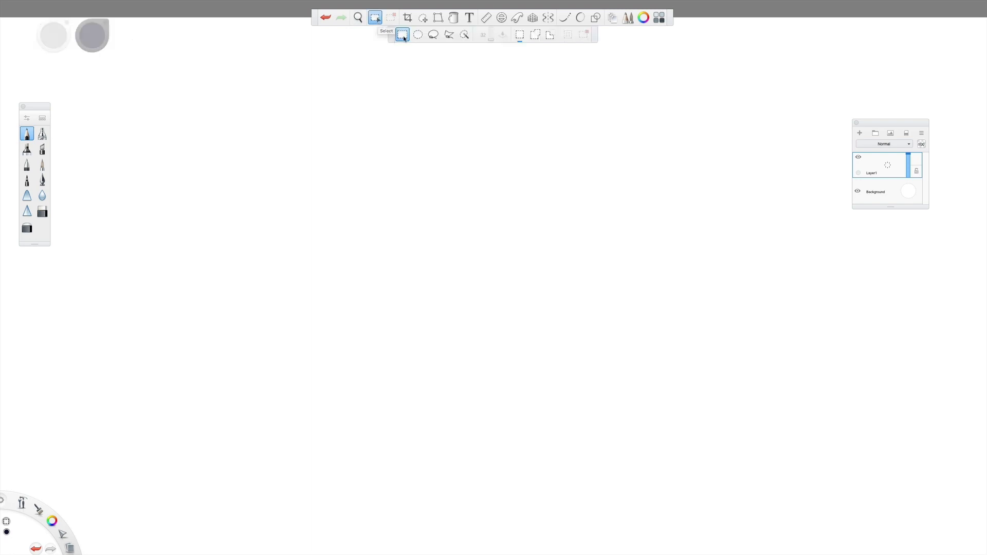
{"action": "left_click", "coordinate": [520, 37]}
{"action": "left_click", "coordinate": [408, 20]}
Try the quick transform on a rectangular area of empty canvas, moving it and finishing the transform.
{"action": "left_click", "coordinate": [424, 19]}
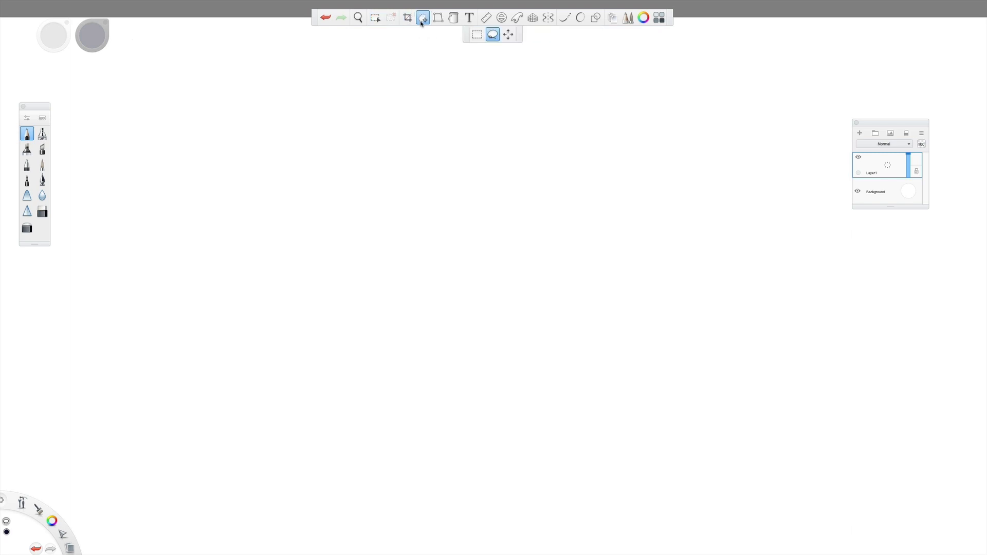
{"action": "left_click", "coordinate": [477, 34]}
{"action": "left_click_drag", "start_coordinate": [381, 98], "coordinate": [420, 155]}
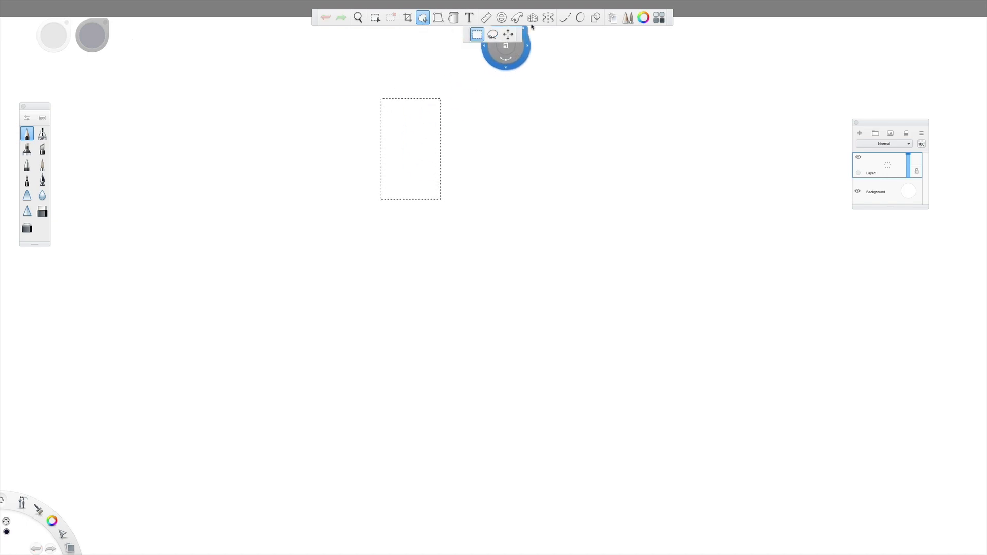
{"action": "left_click", "coordinate": [509, 35]}
{"action": "left_click_drag", "start_coordinate": [396, 145], "coordinate": [358, 161]}
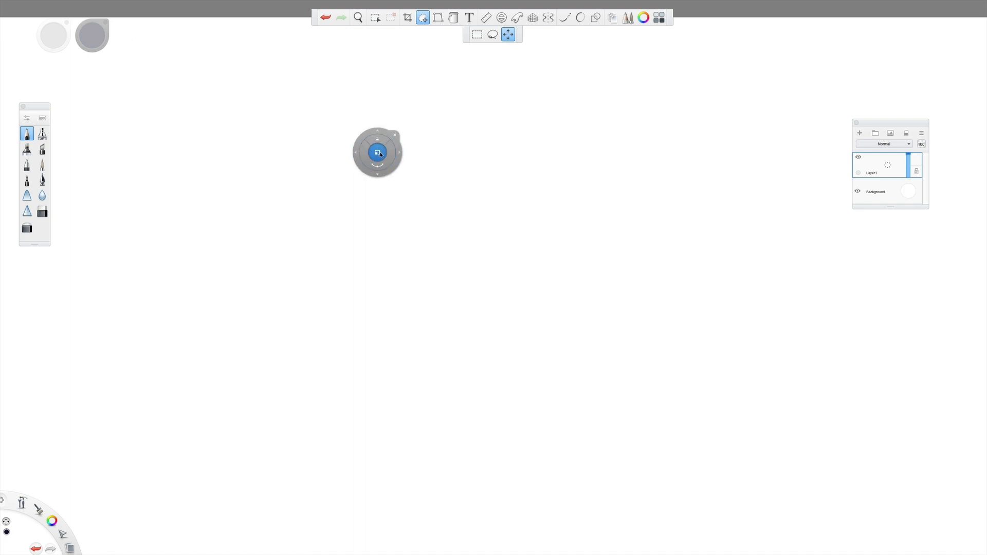
{"action": "left_click", "coordinate": [396, 135]}
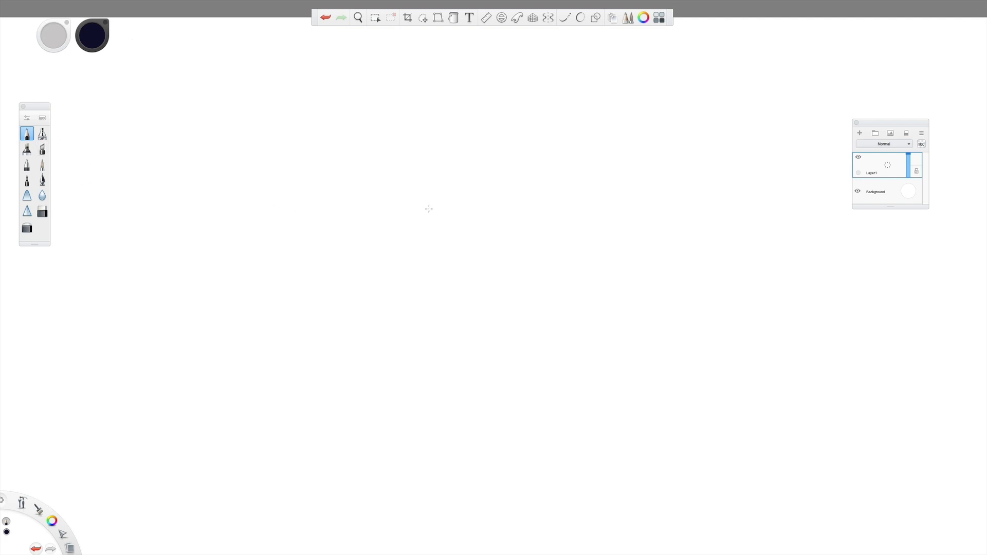
Sketch a rough oval near the middle of the canvas and enclose it in a rectangular selection.
{"action": "mouse_move", "coordinate": [385, 229]}
{"action": "left_mouse_down"}
{"action": "mouse_move", "coordinate": [401, 270]}
{"action": "mouse_move", "coordinate": [452, 279]}
{"action": "mouse_move", "coordinate": [487, 256]}
{"action": "mouse_move", "coordinate": [480, 219]}
{"action": "mouse_move", "coordinate": [411, 203]}
{"action": "left_mouse_up"}
{"action": "left_click", "coordinate": [376, 18]}
{"action": "mouse_move", "coordinate": [361, 180]}
{"action": "left_mouse_down"}
{"action": "mouse_move", "coordinate": [484, 258]}
{"action": "mouse_move", "coordinate": [513, 297]}
{"action": "left_mouse_up"}
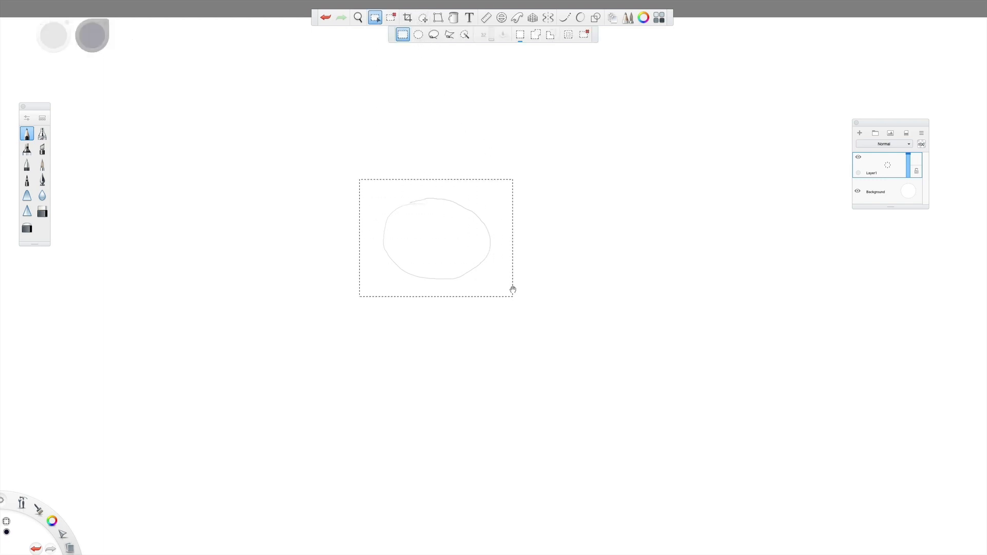
Enlarge the selected oval, rotate it slightly clockwise and finish the transform.
{"action": "left_click", "coordinate": [423, 18]}
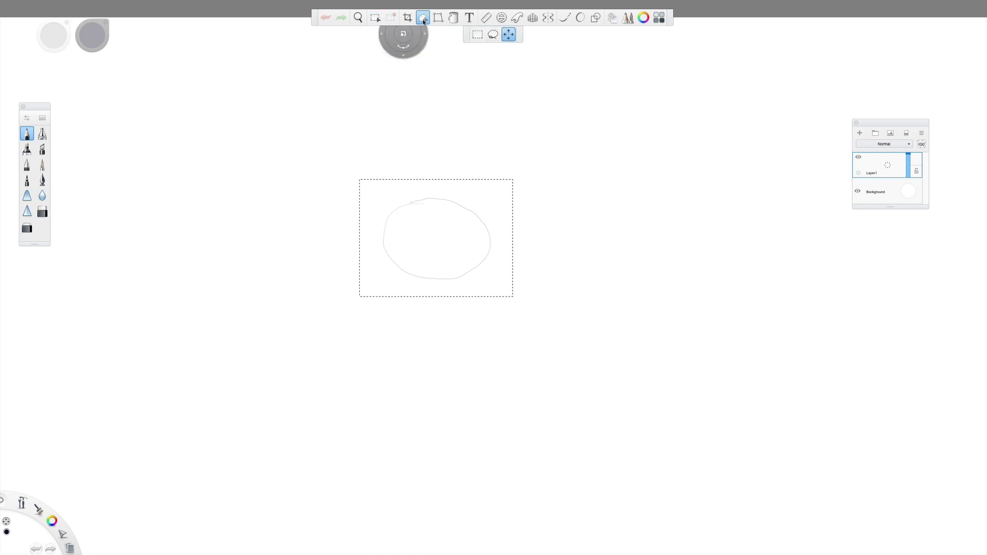
{"action": "left_click_drag", "start_coordinate": [434, 223], "coordinate": [458, 225]}
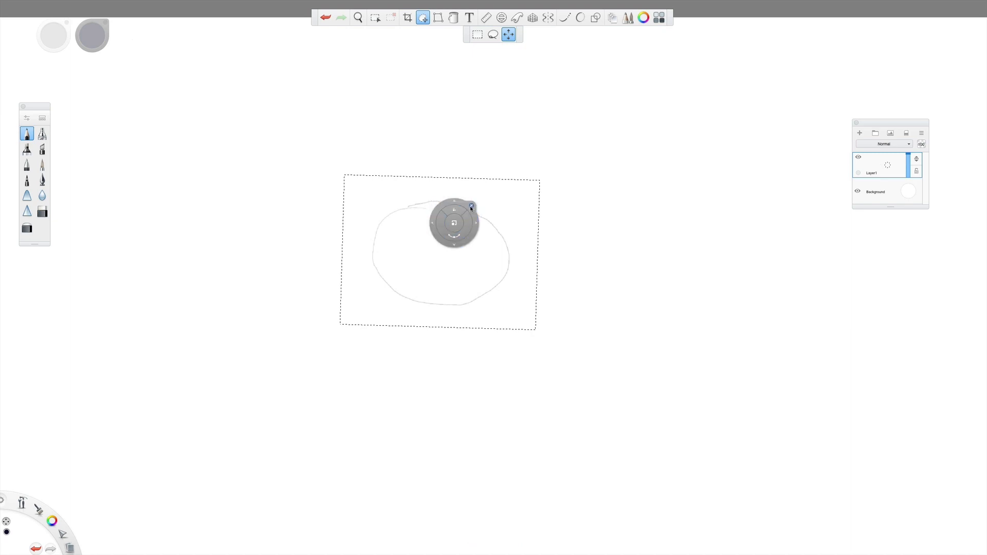
{"action": "left_click", "coordinate": [471, 206]}
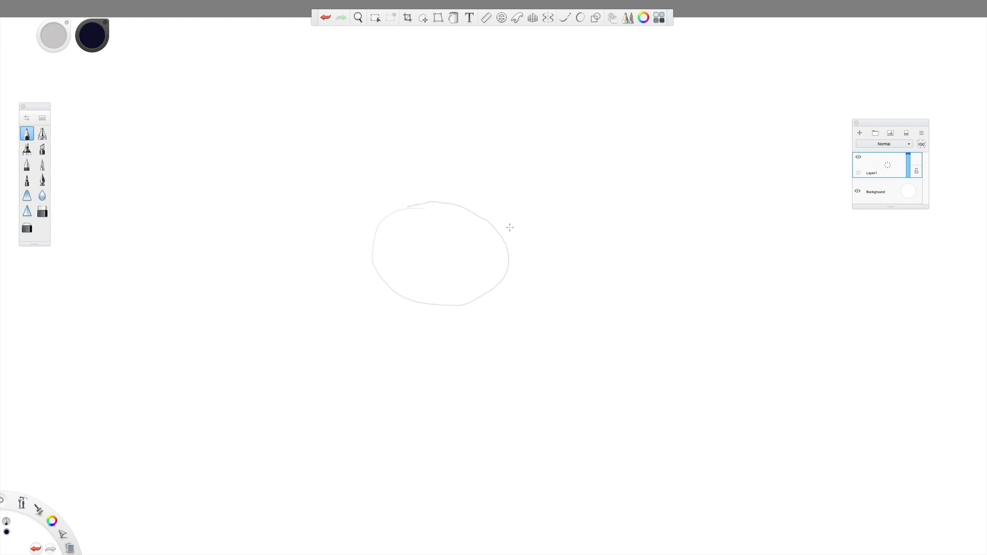
Distort the layer by pulling its lower-right corner down and outward so the oval stretches diagonally, and leave the Distort tool.
{"action": "left_click", "coordinate": [438, 21]}
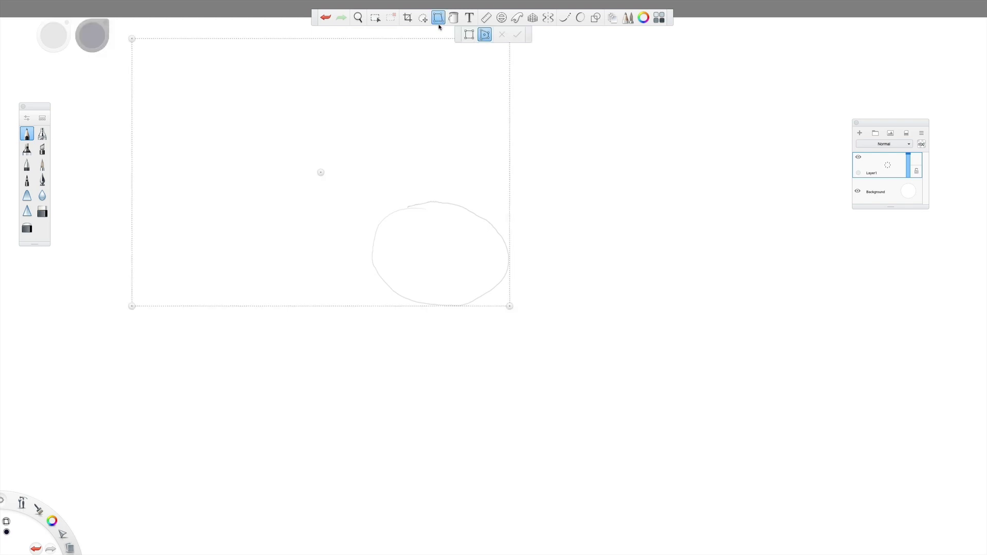
{"action": "left_click_drag", "start_coordinate": [510, 312], "coordinate": [555, 379]}
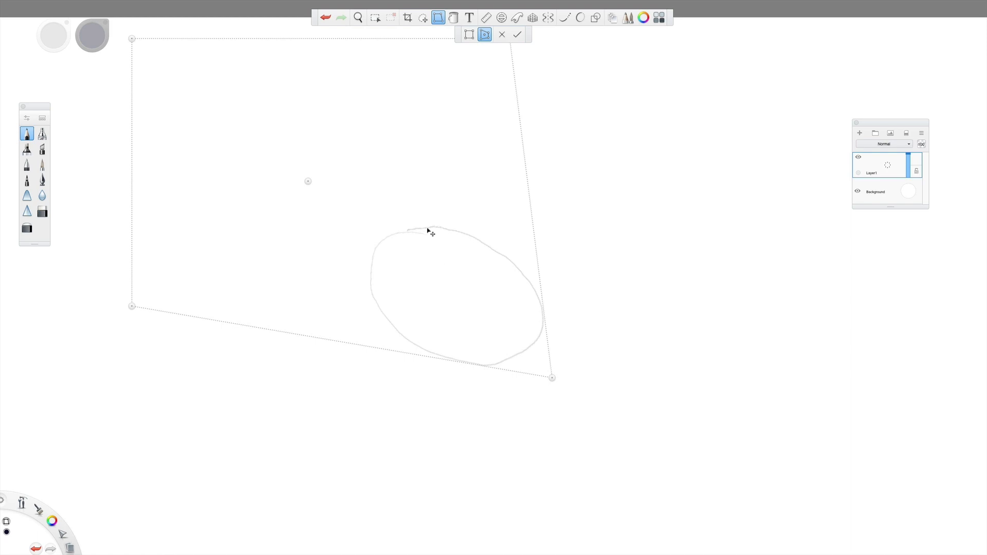
{"action": "left_click", "coordinate": [454, 19]}
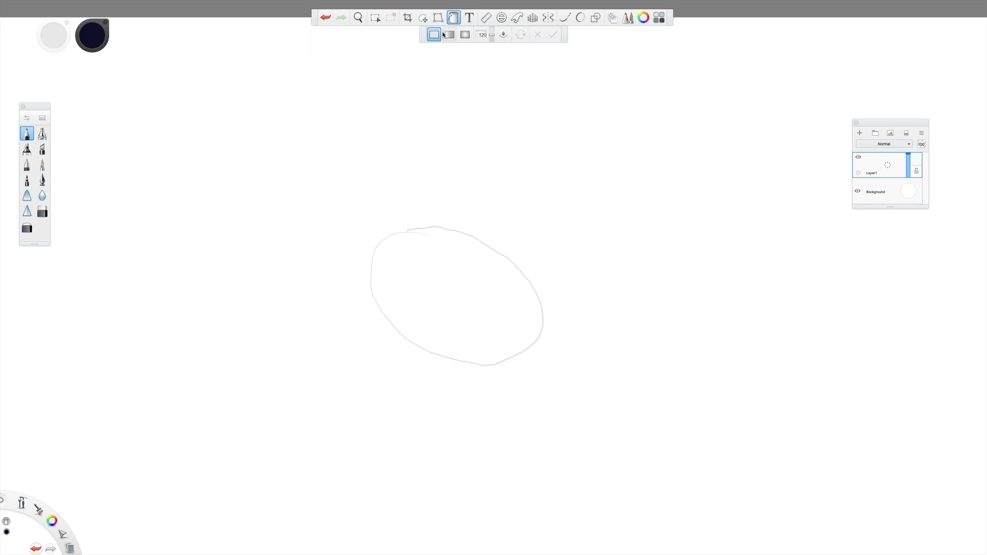
Open the text layer editor and cancel it without adding any text.
{"action": "left_click", "coordinate": [470, 18]}
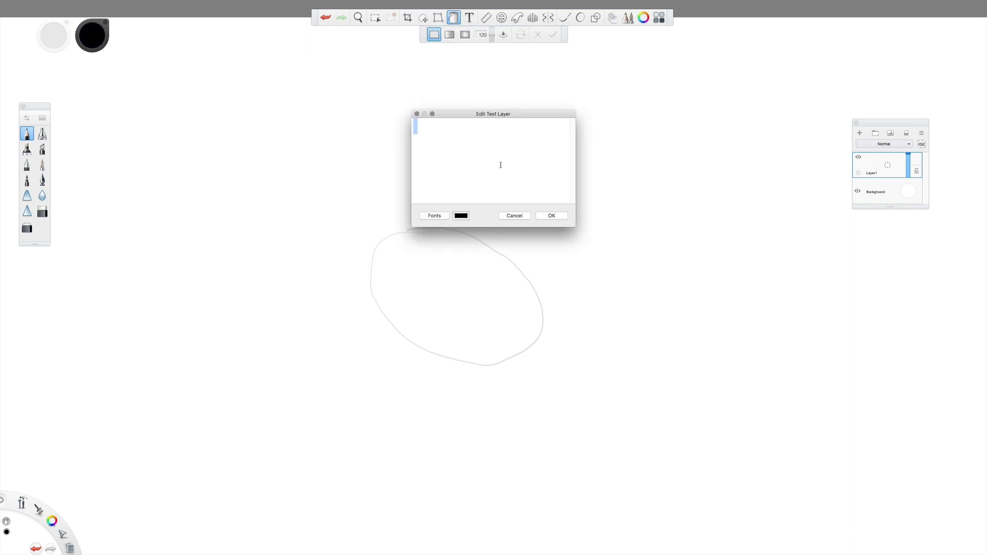
{"action": "left_click", "coordinate": [515, 216]}
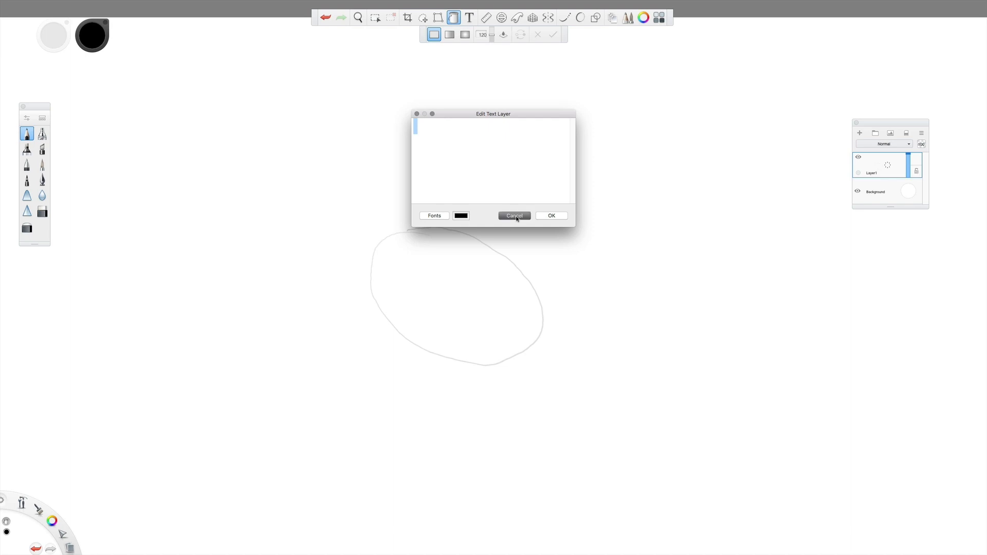
Try the straight ruler guide across the oval, changing its angle and position, and close it.
{"action": "left_click", "coordinate": [486, 19]}
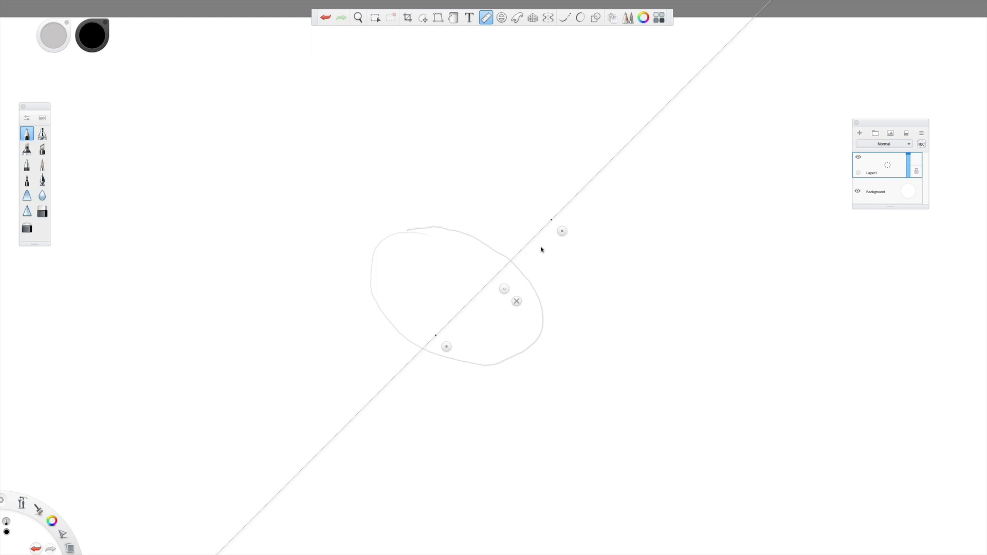
{"action": "left_click_drag", "start_coordinate": [562, 232], "coordinate": [630, 357]}
{"action": "left_click_drag", "start_coordinate": [435, 351], "coordinate": [401, 351]}
{"action": "left_click_drag", "start_coordinate": [516, 354], "coordinate": [512, 289]}
{"action": "left_click", "coordinate": [515, 312]}
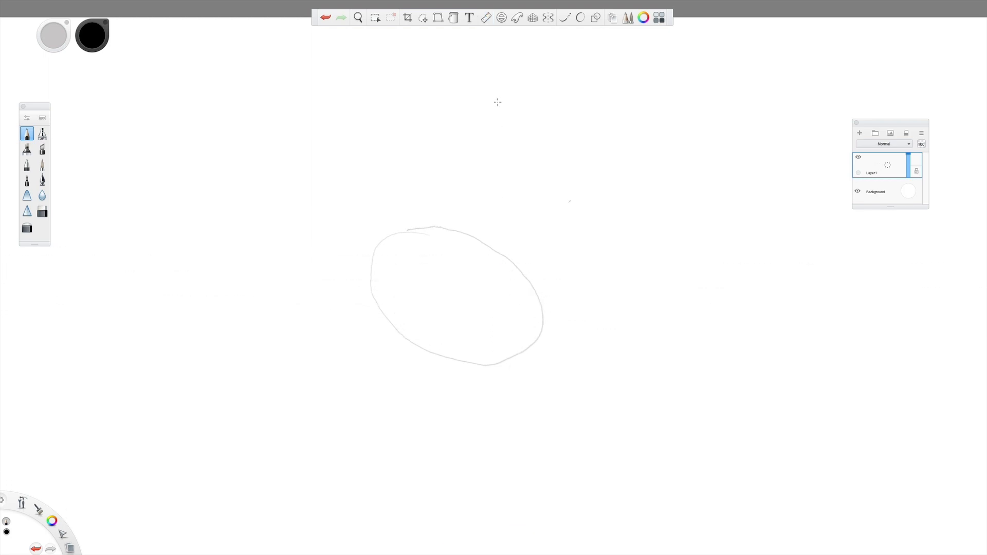
Try the ellipse guide by making it rounder, tilting it counterclockwise and enlarging it, and close it.
{"action": "left_click", "coordinate": [502, 21]}
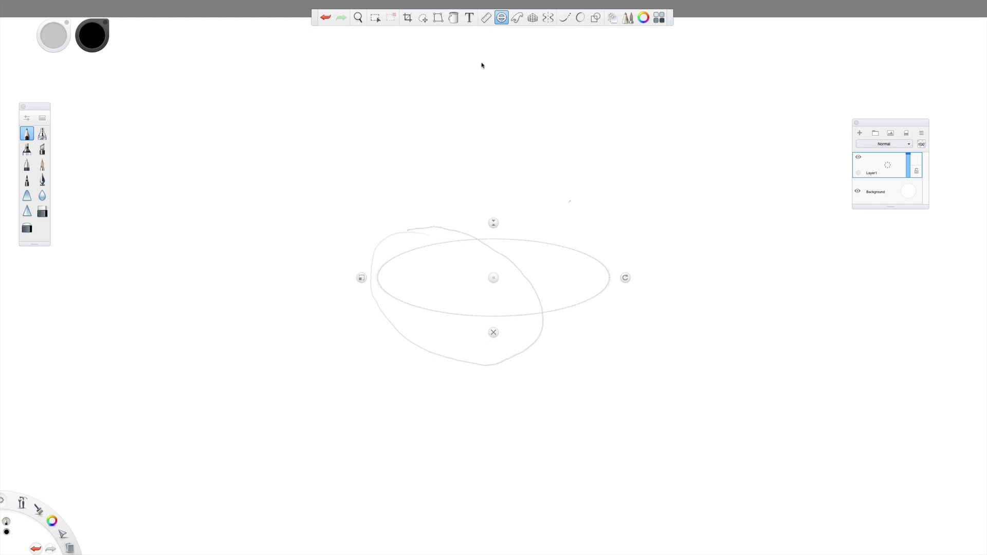
{"action": "left_click_drag", "start_coordinate": [494, 223], "coordinate": [512, 153]}
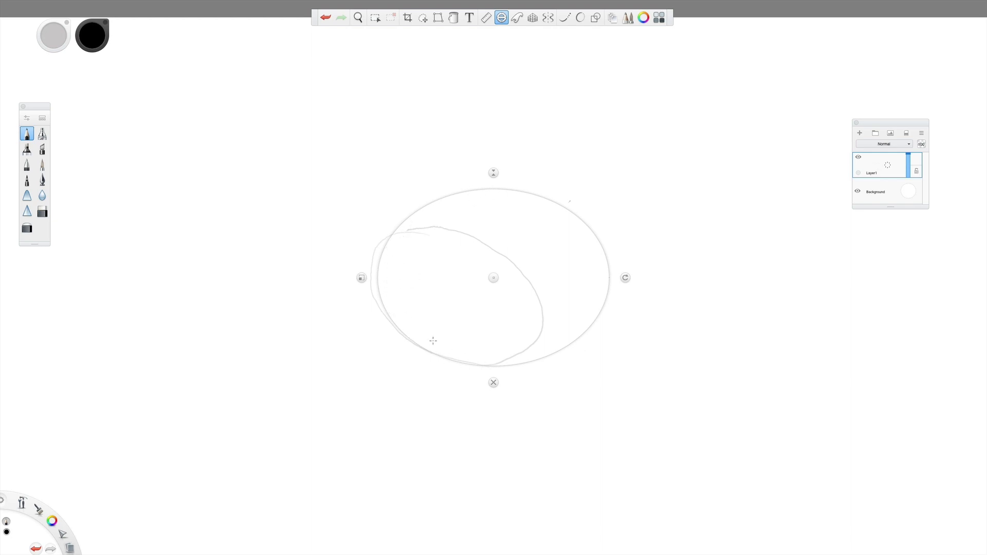
{"action": "mouse_move", "coordinate": [494, 173]}
{"action": "left_mouse_down"}
{"action": "mouse_move", "coordinate": [494, 210]}
{"action": "mouse_move", "coordinate": [494, 114]}
{"action": "mouse_move", "coordinate": [493, 174]}
{"action": "left_mouse_up"}
{"action": "left_click_drag", "start_coordinate": [625, 278], "coordinate": [624, 242]}
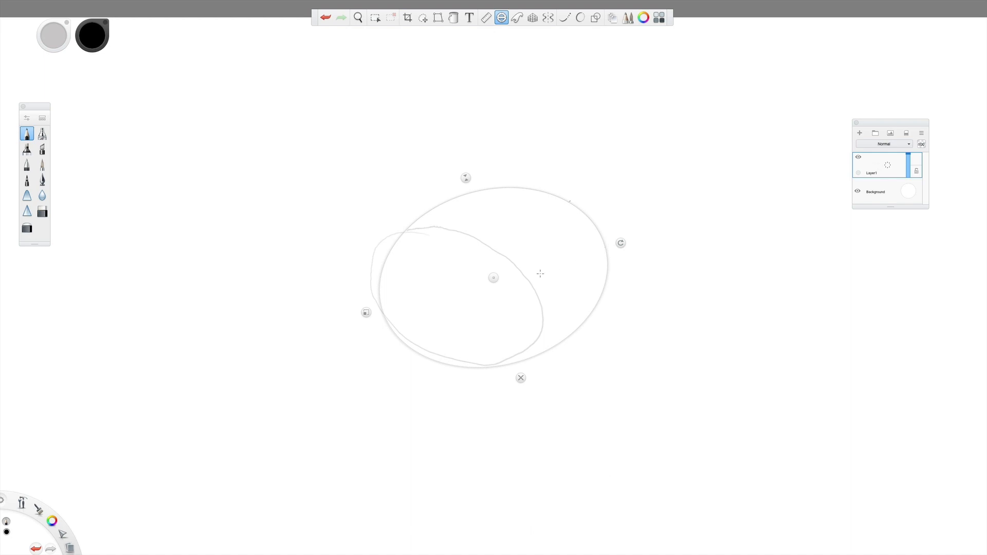
{"action": "left_click_drag", "start_coordinate": [370, 309], "coordinate": [347, 318]}
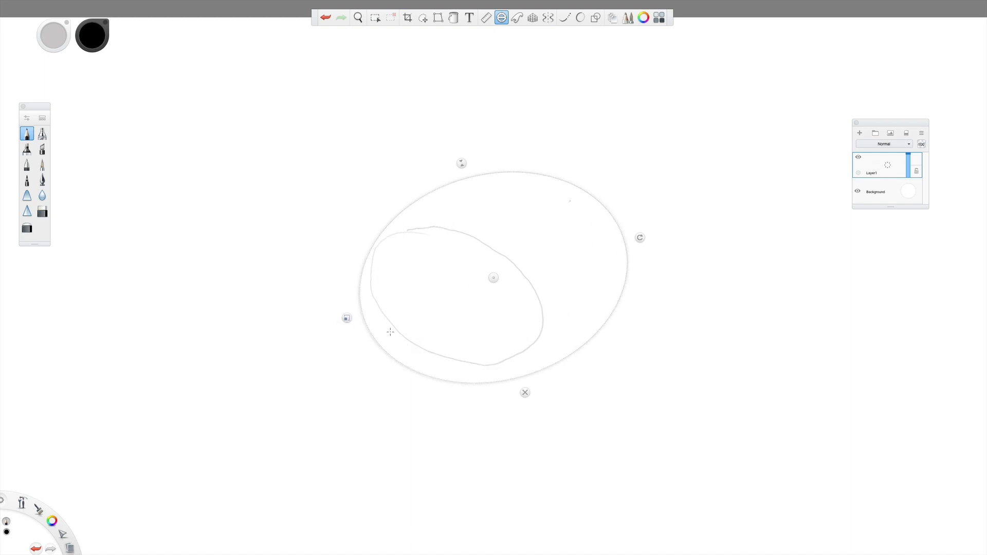
{"action": "left_click", "coordinate": [525, 393]}
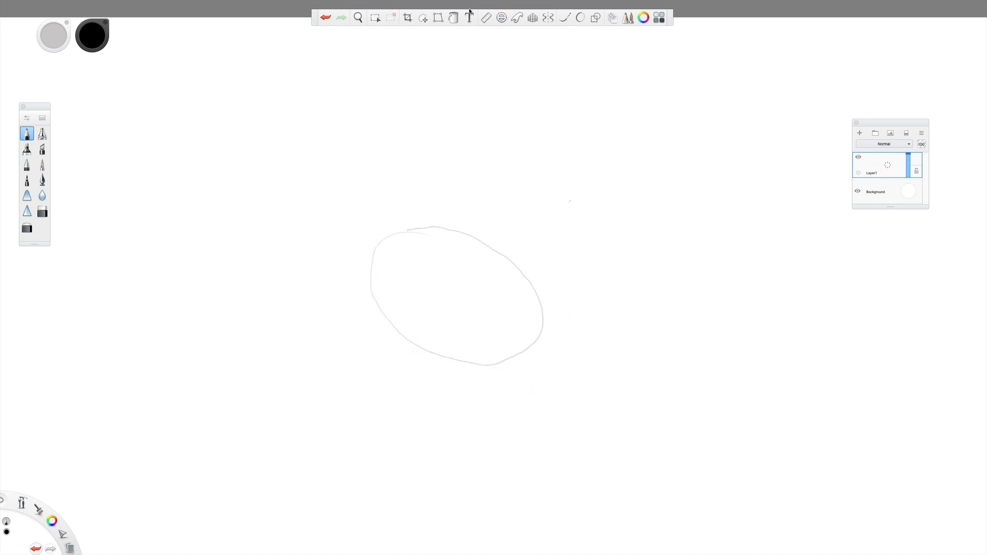
Try the French curve guide by rotating it slightly clockwise and enlarging it, and close it.
{"action": "left_click", "coordinate": [517, 18]}
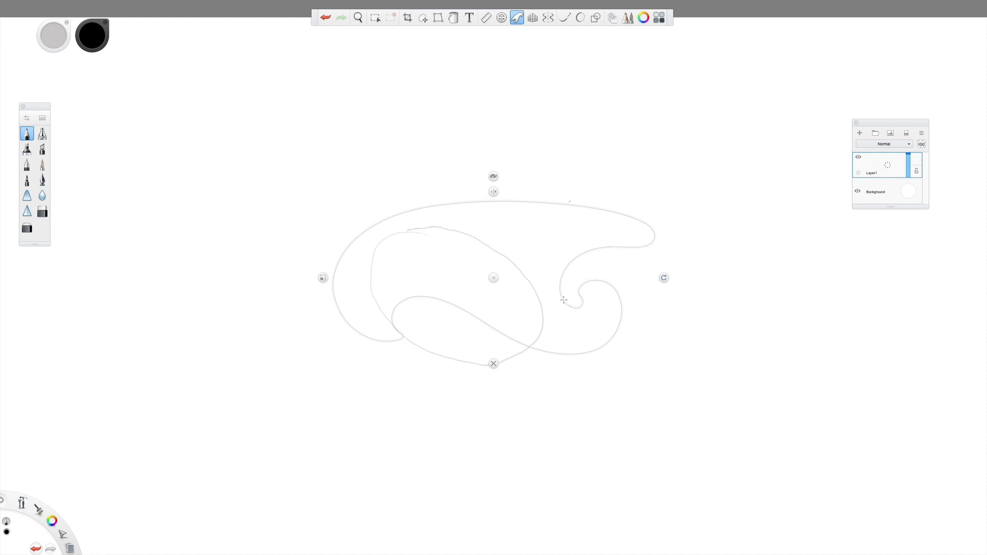
{"action": "left_click_drag", "start_coordinate": [665, 278], "coordinate": [661, 295]}
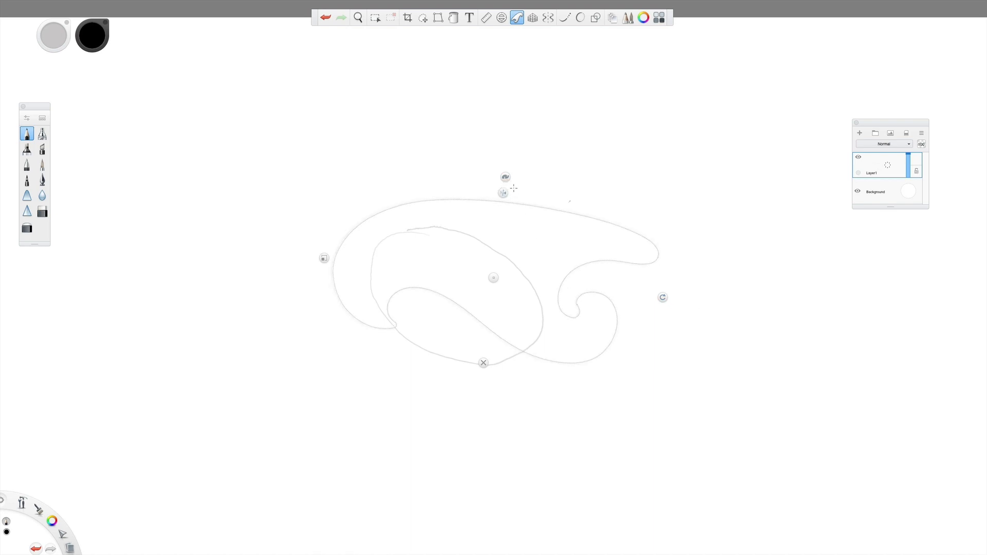
{"action": "mouse_move", "coordinate": [315, 258]}
{"action": "left_mouse_down"}
{"action": "mouse_move", "coordinate": [282, 280]}
{"action": "mouse_move", "coordinate": [300, 270]}
{"action": "left_mouse_up"}
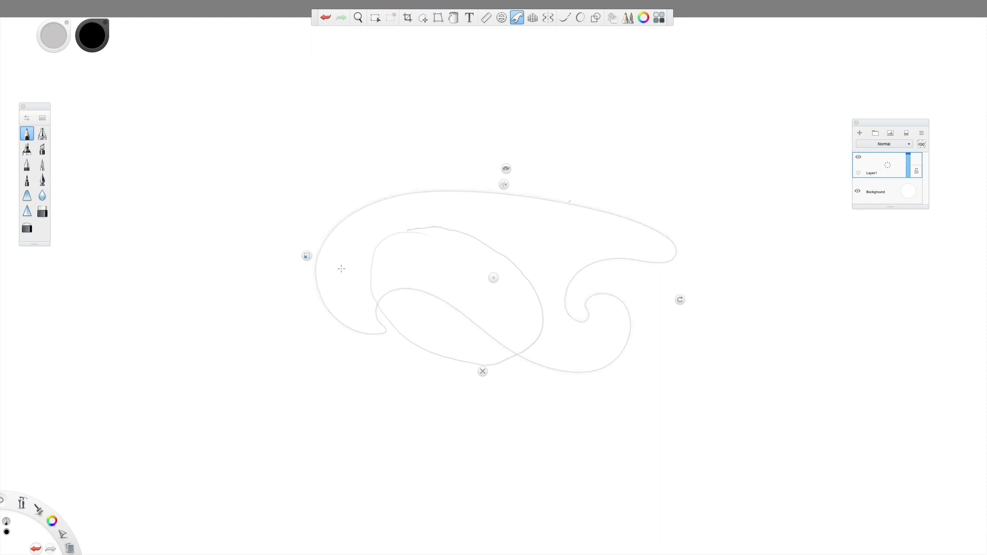
{"action": "left_click", "coordinate": [483, 371]}
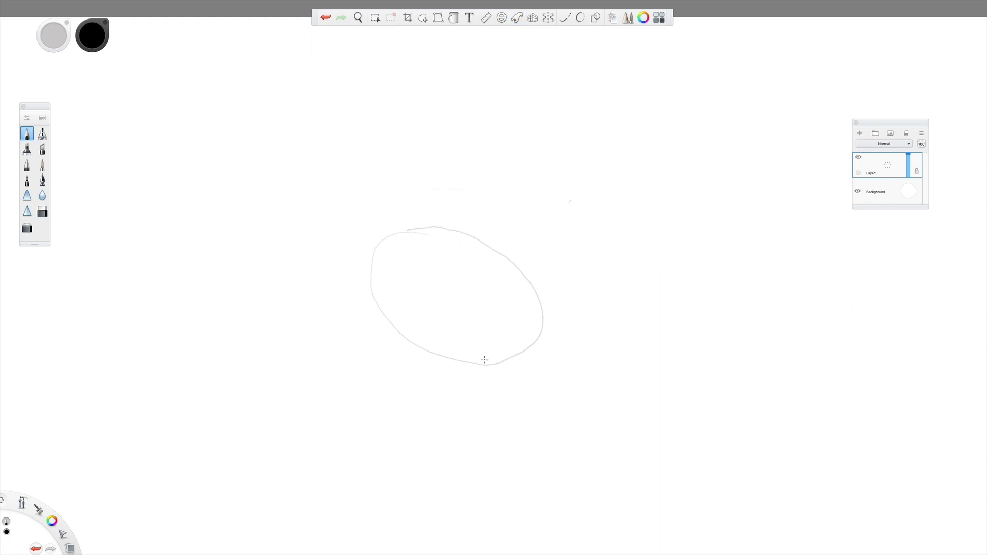
Using the two-point perspective guide, draw two vertical lines and a stepped building outline standing on the horizon beside the oval.
{"action": "left_click", "coordinate": [533, 19]}
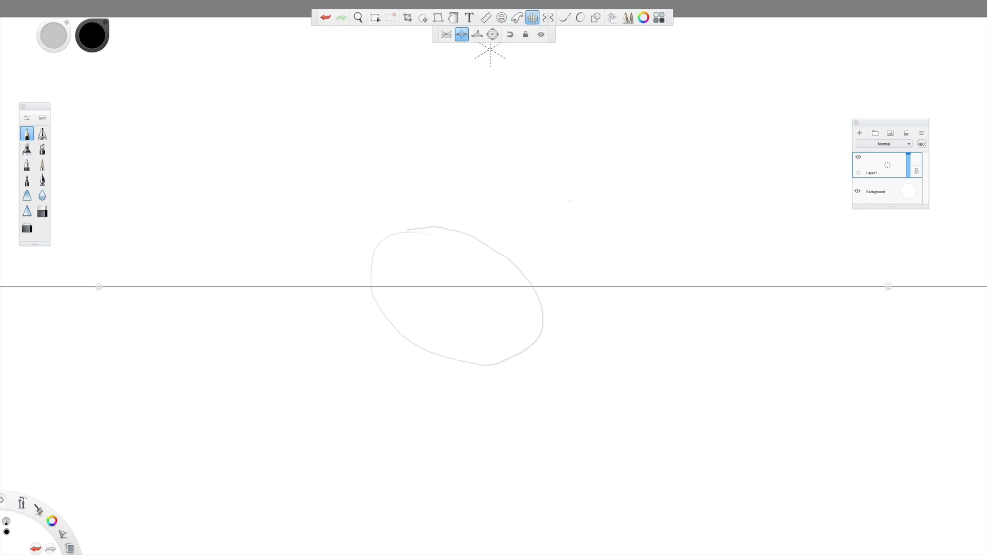
{"action": "mouse_move", "coordinate": [471, 220]}
{"action": "left_mouse_down"}
{"action": "mouse_move", "coordinate": [471, 399]}
{"action": "mouse_move", "coordinate": [472, 300]}
{"action": "left_mouse_up"}
{"action": "mouse_move", "coordinate": [610, 292]}
{"action": "left_mouse_down"}
{"action": "mouse_move", "coordinate": [610, 386]}
{"action": "mouse_move", "coordinate": [610, 284]}
{"action": "left_mouse_up"}
{"action": "mouse_move", "coordinate": [688, 282]}
{"action": "left_mouse_down"}
{"action": "mouse_move", "coordinate": [835, 282]}
{"action": "mouse_move", "coordinate": [688, 283]}
{"action": "mouse_move", "coordinate": [688, 163]}
{"action": "mouse_move", "coordinate": [791, 142]}
{"action": "mouse_move", "coordinate": [793, 243]}
{"action": "mouse_move", "coordinate": [846, 240]}
{"action": "mouse_move", "coordinate": [849, 248]}
{"action": "mouse_move", "coordinate": [846, 239]}
{"action": "mouse_move", "coordinate": [847, 274]}
{"action": "left_mouse_up"}
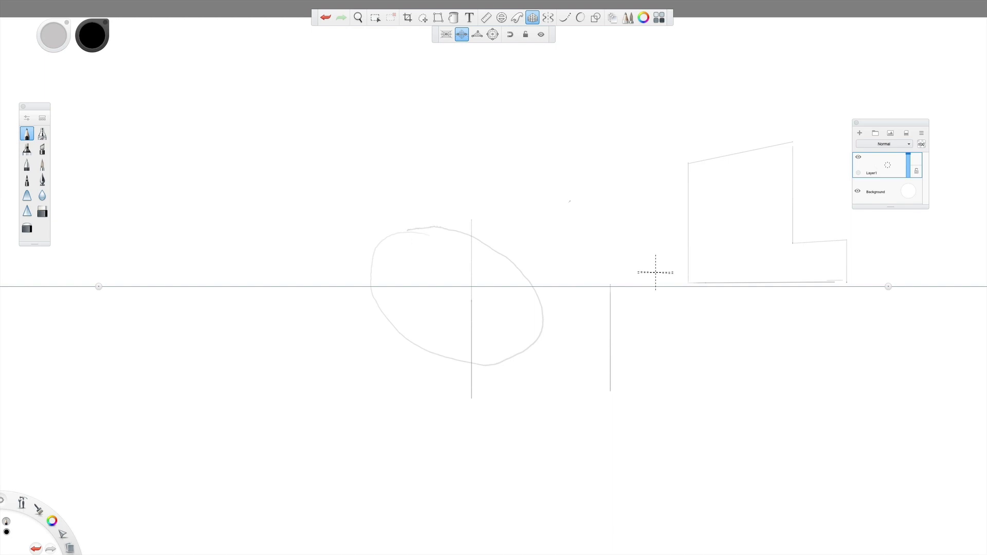
Enable vertical-axis symmetry, turn off the perspective guide and sketch a small shaded eye shape mirrored above the oval.
{"action": "left_click", "coordinate": [544, 20]}
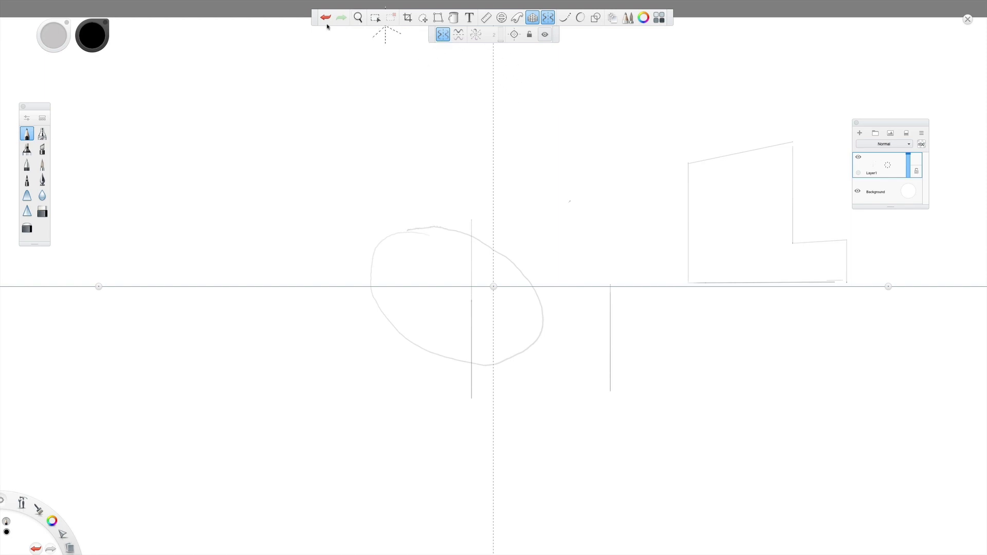
{"action": "left_click", "coordinate": [532, 19]}
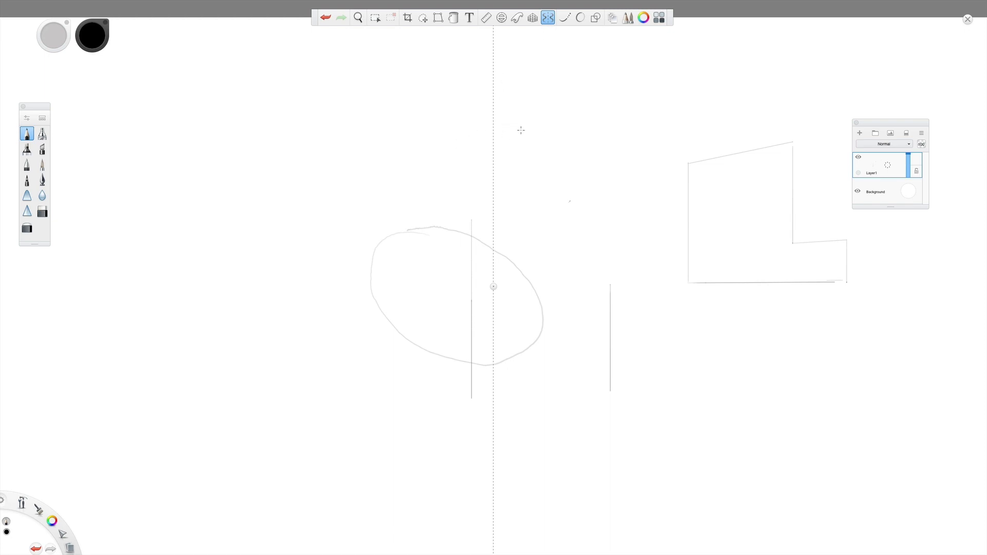
{"action": "mouse_move", "coordinate": [533, 140]}
{"action": "left_mouse_down"}
{"action": "mouse_move", "coordinate": [546, 136]}
{"action": "mouse_move", "coordinate": [527, 135]}
{"action": "left_mouse_up"}
{"action": "left_click_drag", "start_coordinate": [566, 124], "coordinate": [566, 141]}
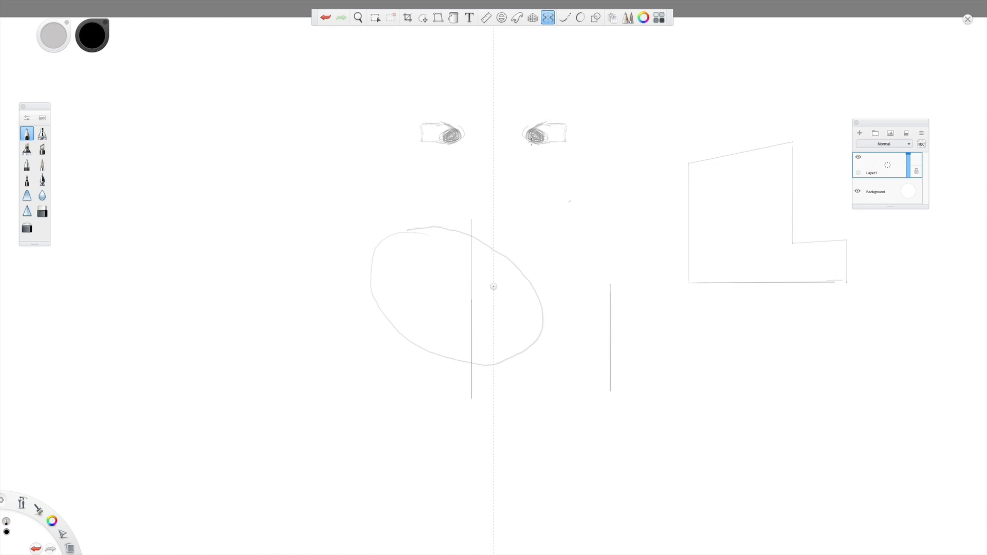
Add radiating lash and brow lines to the mirrored eyes and sketch a heart-shaped outline centred below them.
{"action": "left_click_drag", "start_coordinate": [548, 139], "coordinate": [559, 139]}
{"action": "left_click_drag", "start_coordinate": [569, 138], "coordinate": [562, 140]}
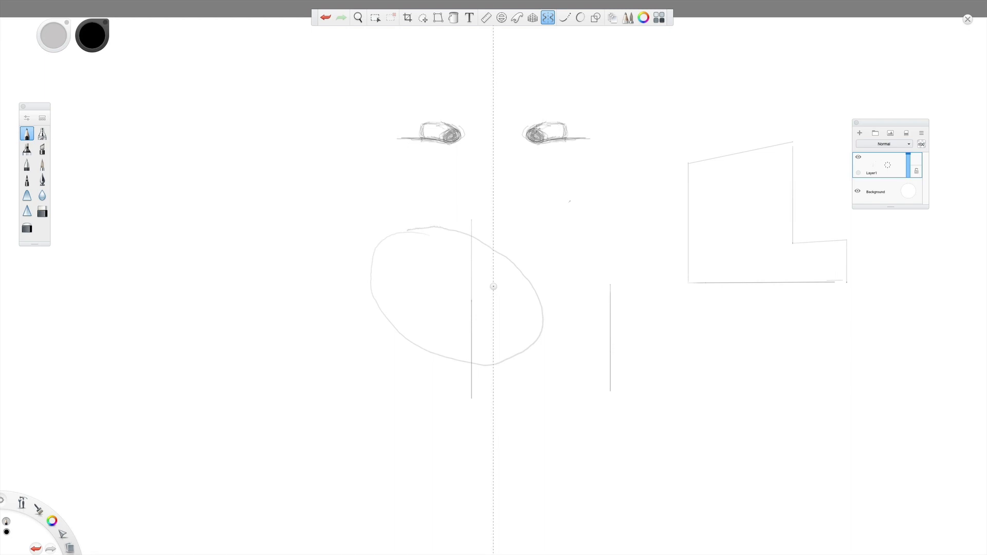
{"action": "left_click_drag", "start_coordinate": [566, 117], "coordinate": [578, 119]}
{"action": "left_click_drag", "start_coordinate": [564, 129], "coordinate": [590, 125]}
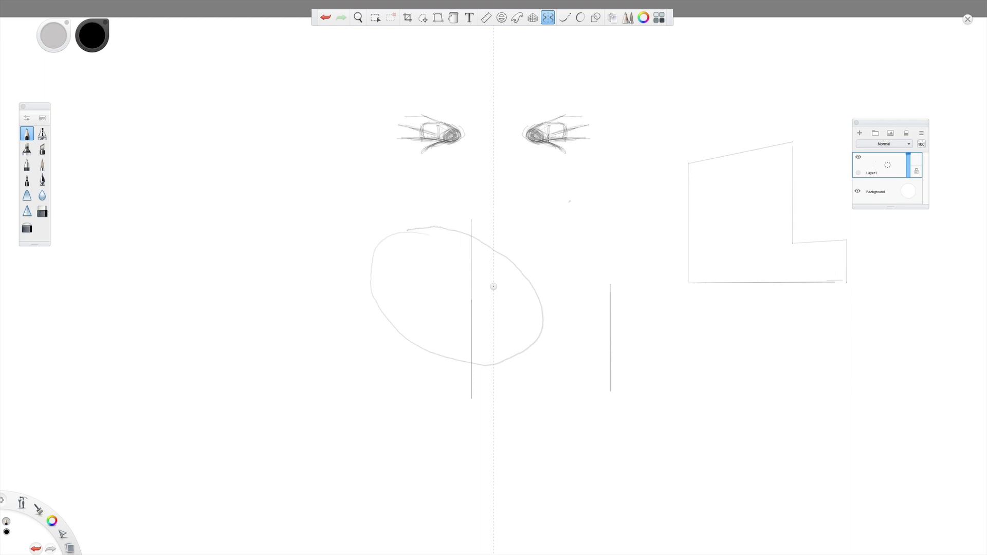
{"action": "left_click_drag", "start_coordinate": [527, 121], "coordinate": [549, 112]}
{"action": "mouse_move", "coordinate": [510, 157]}
{"action": "left_mouse_down"}
{"action": "mouse_move", "coordinate": [495, 165]}
{"action": "mouse_move", "coordinate": [530, 162]}
{"action": "mouse_move", "coordinate": [538, 185]}
{"action": "mouse_move", "coordinate": [530, 184]}
{"action": "left_mouse_up"}
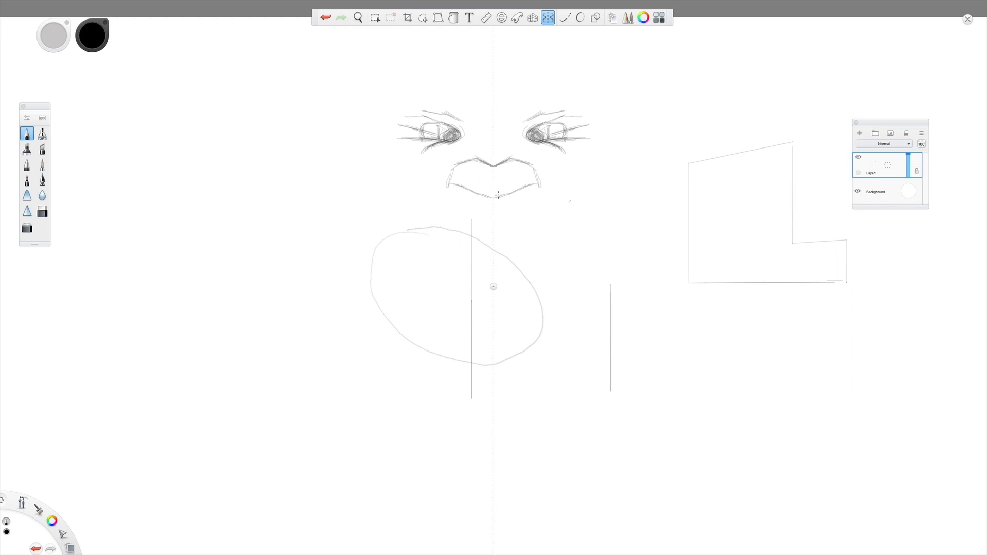
{"action": "left_click_drag", "start_coordinate": [526, 185], "coordinate": [528, 182]}
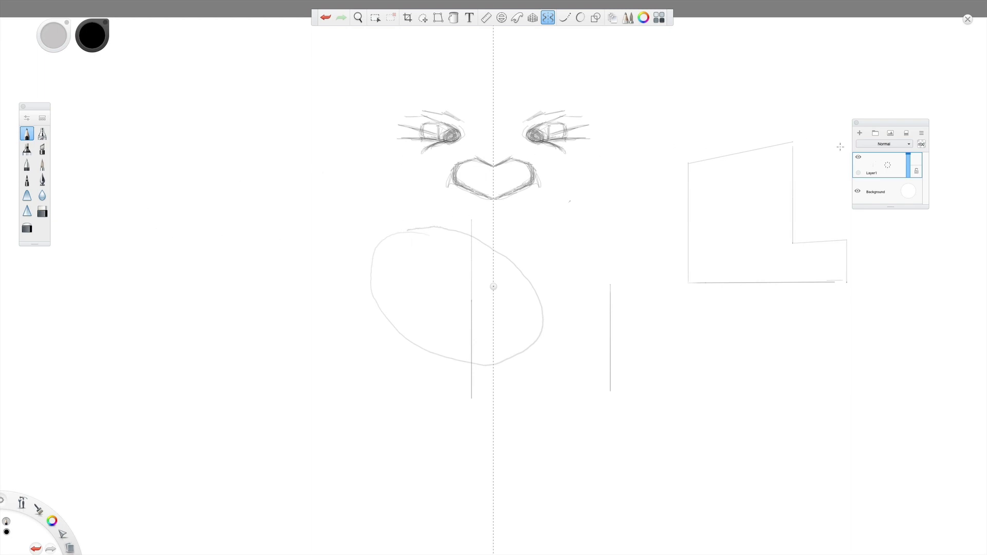
Add a new layer above Layer1 and hide Layer1.
{"action": "left_click", "coordinate": [860, 134]}
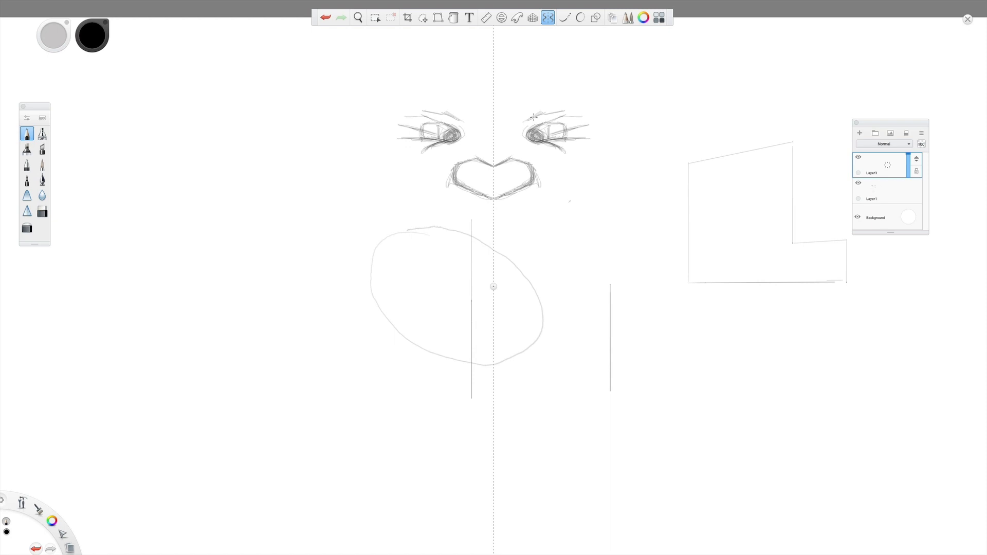
{"action": "left_click", "coordinate": [858, 182]}
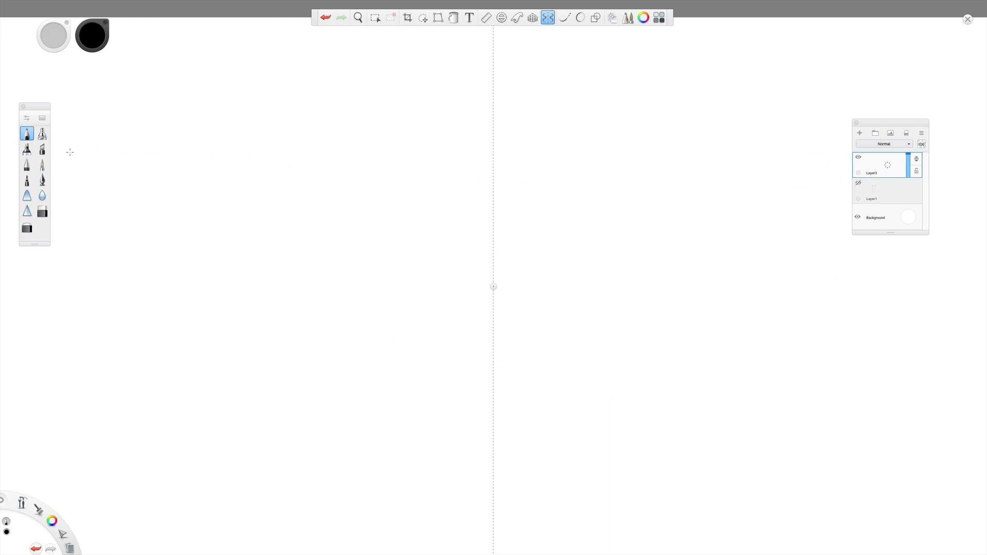
On the new layer, paint a mirrored black figure's horned head, shoulders and torso with a thick soft brush.
{"action": "left_click", "coordinate": [26, 149]}
{"action": "mouse_move", "coordinate": [505, 139]}
{"action": "left_mouse_down"}
{"action": "mouse_move", "coordinate": [481, 151]}
{"action": "mouse_move", "coordinate": [476, 179]}
{"action": "mouse_move", "coordinate": [518, 167]}
{"action": "mouse_move", "coordinate": [548, 171]}
{"action": "mouse_move", "coordinate": [518, 174]}
{"action": "mouse_move", "coordinate": [542, 180]}
{"action": "mouse_move", "coordinate": [532, 193]}
{"action": "mouse_move", "coordinate": [518, 197]}
{"action": "mouse_move", "coordinate": [517, 180]}
{"action": "mouse_move", "coordinate": [498, 192]}
{"action": "mouse_move", "coordinate": [495, 214]}
{"action": "mouse_move", "coordinate": [506, 223]}
{"action": "mouse_move", "coordinate": [498, 248]}
{"action": "mouse_move", "coordinate": [499, 240]}
{"action": "mouse_move", "coordinate": [534, 288]}
{"action": "mouse_move", "coordinate": [533, 304]}
{"action": "mouse_move", "coordinate": [509, 273]}
{"action": "mouse_move", "coordinate": [497, 302]}
{"action": "mouse_move", "coordinate": [500, 271]}
{"action": "mouse_move", "coordinate": [509, 303]}
{"action": "mouse_move", "coordinate": [528, 282]}
{"action": "mouse_move", "coordinate": [523, 310]}
{"action": "mouse_move", "coordinate": [502, 240]}
{"action": "mouse_move", "coordinate": [508, 184]}
{"action": "mouse_move", "coordinate": [495, 188]}
{"action": "mouse_move", "coordinate": [509, 136]}
{"action": "mouse_move", "coordinate": [528, 128]}
{"action": "mouse_move", "coordinate": [492, 135]}
{"action": "mouse_move", "coordinate": [468, 99]}
{"action": "mouse_move", "coordinate": [481, 120]}
{"action": "mouse_move", "coordinate": [518, 116]}
{"action": "mouse_move", "coordinate": [523, 99]}
{"action": "mouse_move", "coordinate": [518, 120]}
{"action": "left_mouse_up"}
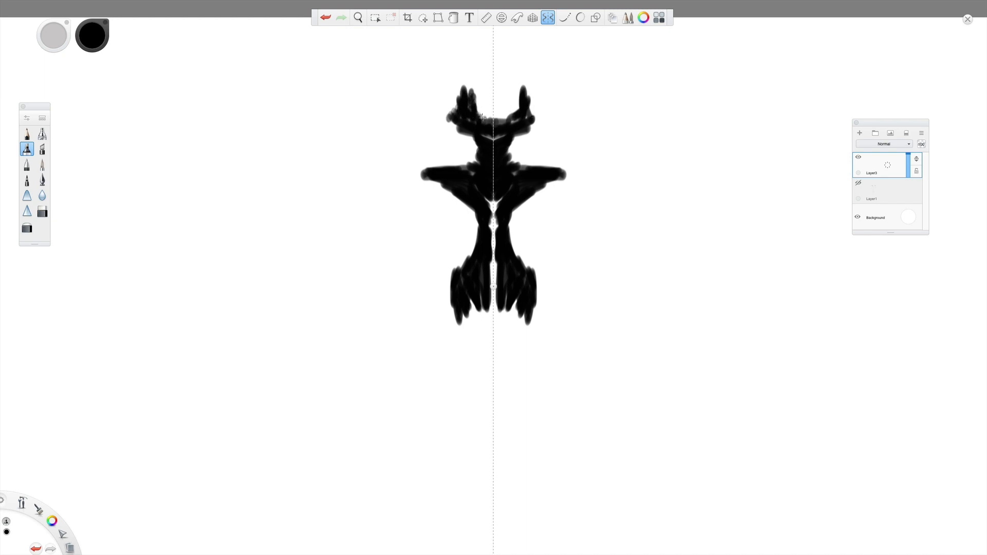
{"action": "mouse_move", "coordinate": [509, 118]}
{"action": "left_mouse_down"}
{"action": "mouse_move", "coordinate": [481, 118]}
{"action": "mouse_move", "coordinate": [520, 113]}
{"action": "mouse_move", "coordinate": [474, 108]}
{"action": "mouse_move", "coordinate": [512, 116]}
{"action": "mouse_move", "coordinate": [518, 92]}
{"action": "mouse_move", "coordinate": [524, 112]}
{"action": "mouse_move", "coordinate": [516, 105]}
{"action": "mouse_move", "coordinate": [527, 103]}
{"action": "mouse_move", "coordinate": [524, 91]}
{"action": "mouse_move", "coordinate": [539, 125]}
{"action": "mouse_move", "coordinate": [517, 124]}
{"action": "left_mouse_up"}
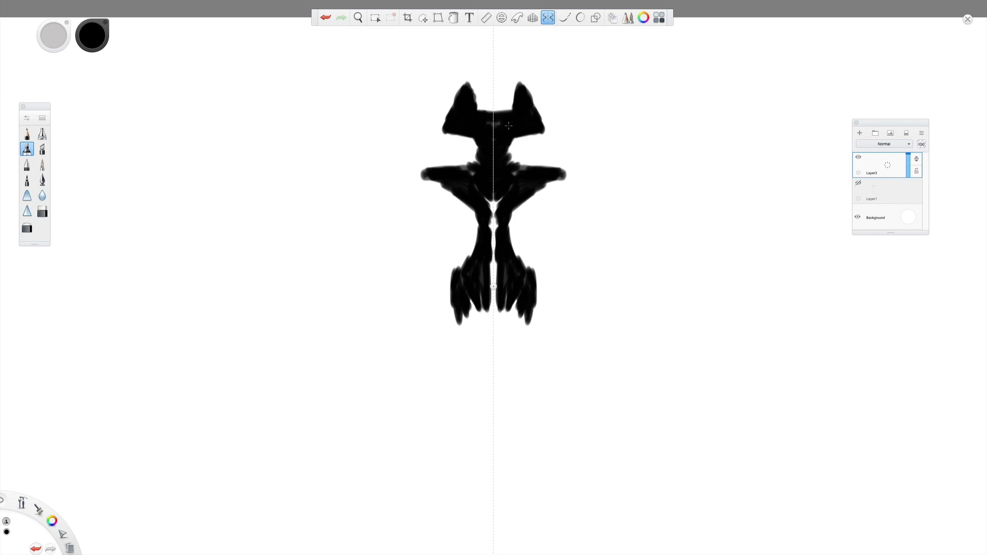
Paint the mirrored figure's arms, hands, legs and feet, and fill the gap down the centre of its torso.
{"action": "mouse_move", "coordinate": [505, 202]}
{"action": "left_mouse_down"}
{"action": "mouse_move", "coordinate": [500, 265]}
{"action": "mouse_move", "coordinate": [514, 284]}
{"action": "mouse_move", "coordinate": [508, 328]}
{"action": "mouse_move", "coordinate": [527, 310]}
{"action": "mouse_move", "coordinate": [514, 318]}
{"action": "mouse_move", "coordinate": [521, 334]}
{"action": "mouse_move", "coordinate": [500, 348]}
{"action": "mouse_move", "coordinate": [524, 321]}
{"action": "mouse_move", "coordinate": [520, 389]}
{"action": "mouse_move", "coordinate": [509, 341]}
{"action": "mouse_move", "coordinate": [529, 427]}
{"action": "mouse_move", "coordinate": [515, 465]}
{"action": "left_mouse_up"}
{"action": "mouse_move", "coordinate": [547, 187]}
{"action": "left_mouse_down"}
{"action": "mouse_move", "coordinate": [569, 175]}
{"action": "mouse_move", "coordinate": [577, 204]}
{"action": "mouse_move", "coordinate": [555, 198]}
{"action": "mouse_move", "coordinate": [580, 194]}
{"action": "mouse_move", "coordinate": [566, 160]}
{"action": "mouse_move", "coordinate": [535, 166]}
{"action": "mouse_move", "coordinate": [557, 170]}
{"action": "mouse_move", "coordinate": [559, 193]}
{"action": "mouse_move", "coordinate": [585, 219]}
{"action": "mouse_move", "coordinate": [588, 234]}
{"action": "mouse_move", "coordinate": [583, 242]}
{"action": "mouse_move", "coordinate": [576, 223]}
{"action": "mouse_move", "coordinate": [573, 243]}
{"action": "mouse_move", "coordinate": [575, 267]}
{"action": "mouse_move", "coordinate": [587, 258]}
{"action": "mouse_move", "coordinate": [584, 288]}
{"action": "mouse_move", "coordinate": [572, 296]}
{"action": "mouse_move", "coordinate": [587, 299]}
{"action": "mouse_move", "coordinate": [577, 306]}
{"action": "mouse_move", "coordinate": [581, 326]}
{"action": "mouse_move", "coordinate": [580, 299]}
{"action": "mouse_move", "coordinate": [567, 319]}
{"action": "mouse_move", "coordinate": [587, 353]}
{"action": "mouse_move", "coordinate": [569, 357]}
{"action": "mouse_move", "coordinate": [565, 341]}
{"action": "mouse_move", "coordinate": [571, 348]}
{"action": "mouse_move", "coordinate": [558, 347]}
{"action": "mouse_move", "coordinate": [562, 319]}
{"action": "left_mouse_up"}
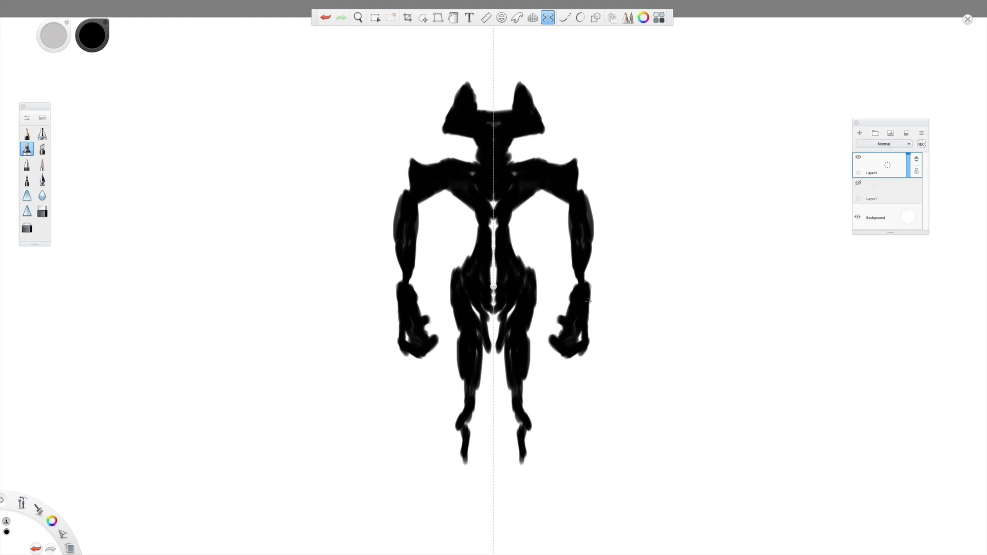
{"action": "mouse_move", "coordinate": [479, 411]}
{"action": "left_mouse_down"}
{"action": "mouse_move", "coordinate": [470, 457]}
{"action": "mouse_move", "coordinate": [445, 465]}
{"action": "mouse_move", "coordinate": [478, 467]}
{"action": "mouse_move", "coordinate": [429, 476]}
{"action": "mouse_move", "coordinate": [442, 469]}
{"action": "left_mouse_up"}
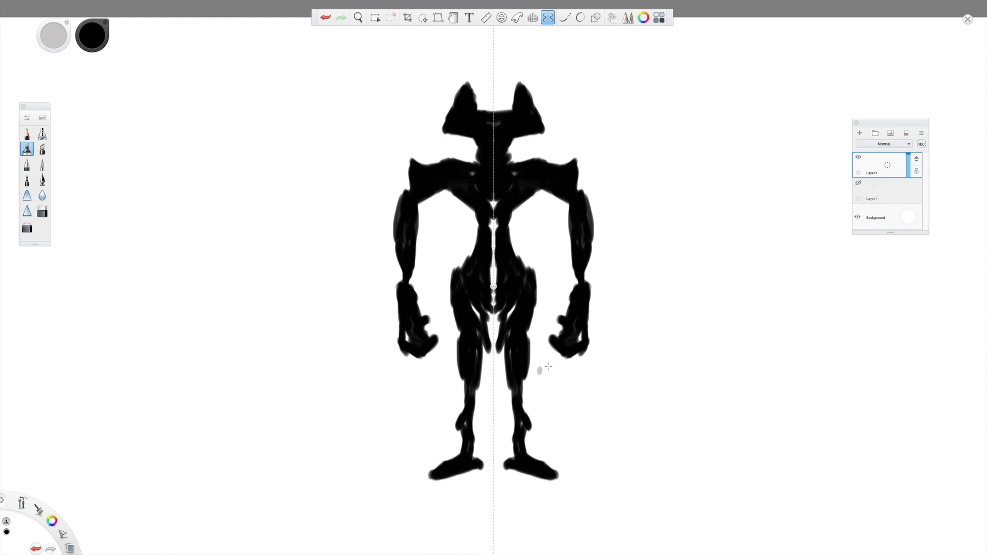
{"action": "mouse_move", "coordinate": [504, 283]}
{"action": "left_mouse_down"}
{"action": "mouse_move", "coordinate": [495, 275]}
{"action": "mouse_move", "coordinate": [495, 203]}
{"action": "left_mouse_up"}
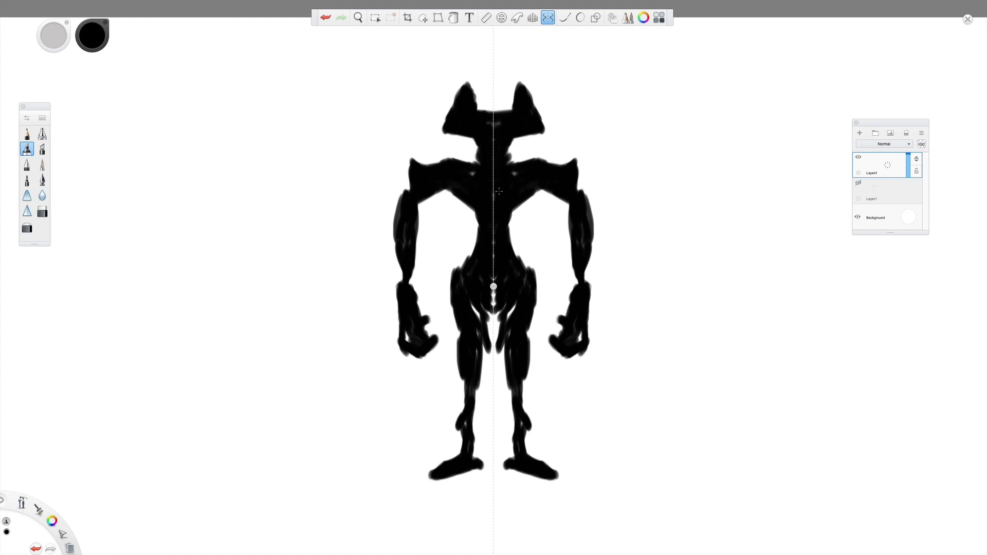
{"action": "left_click_drag", "start_coordinate": [488, 121], "coordinate": [486, 131]}
Reposition and lengthen the layer editor, and add a new layer and a layer group above the figure's layer.
{"action": "left_click_drag", "start_coordinate": [916, 125], "coordinate": [848, 121]}
{"action": "left_click_drag", "start_coordinate": [860, 228], "coordinate": [867, 289]}
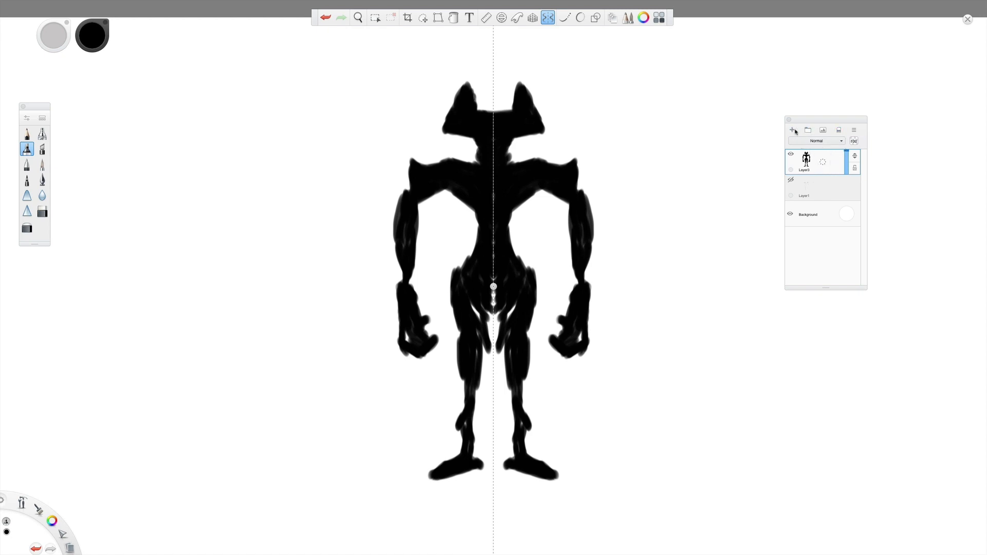
{"action": "left_click", "coordinate": [793, 131]}
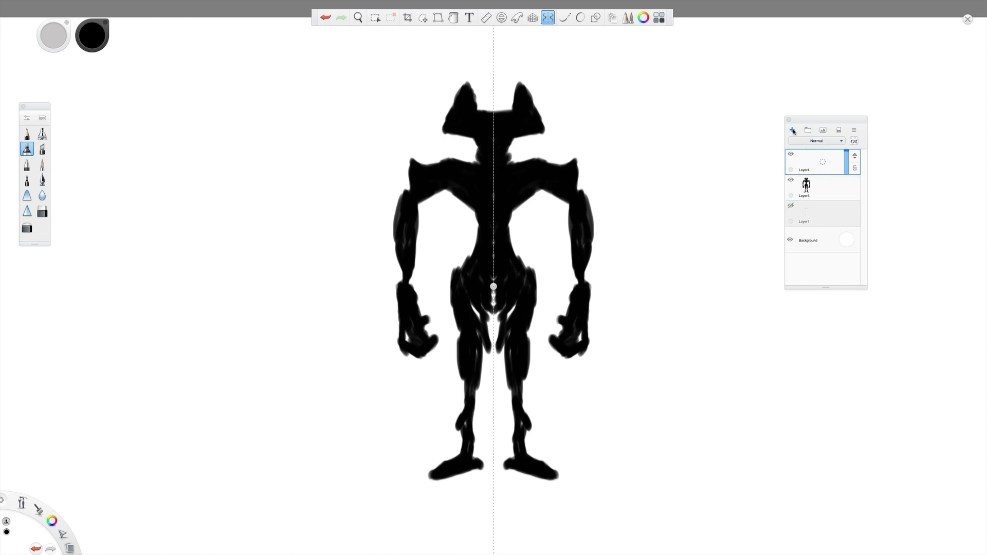
{"action": "left_click", "coordinate": [807, 131]}
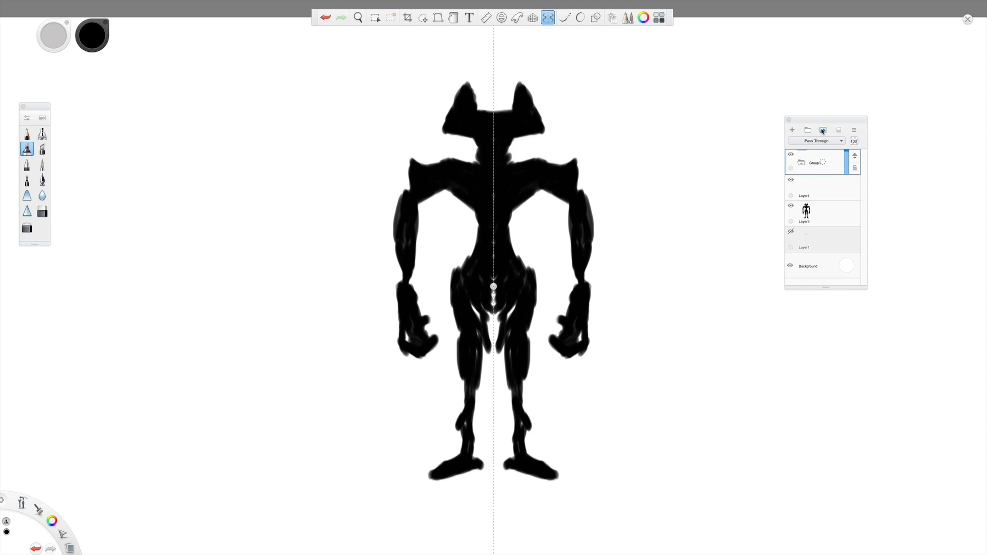
Look at the image import dialog, the layer command list and the group's marking menu without applying anything.
{"action": "left_click", "coordinate": [825, 132]}
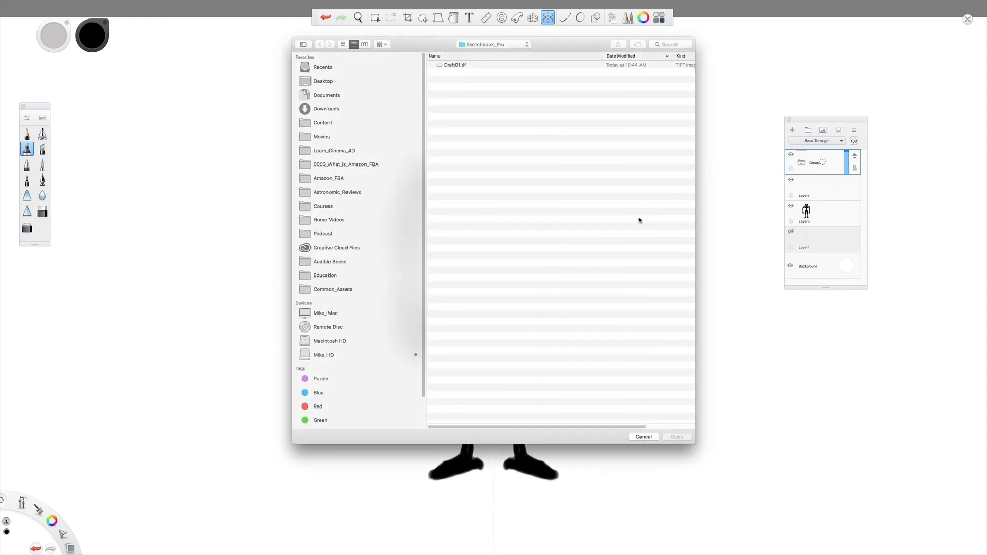
{"action": "left_click", "coordinate": [644, 437]}
{"action": "left_click", "coordinate": [854, 132]}
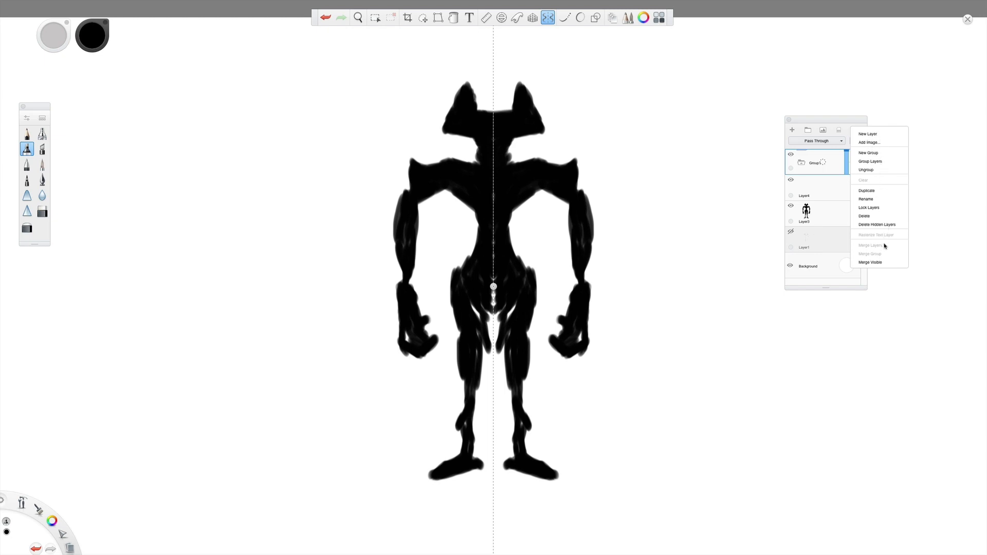
{"action": "left_click", "coordinate": [827, 155]}
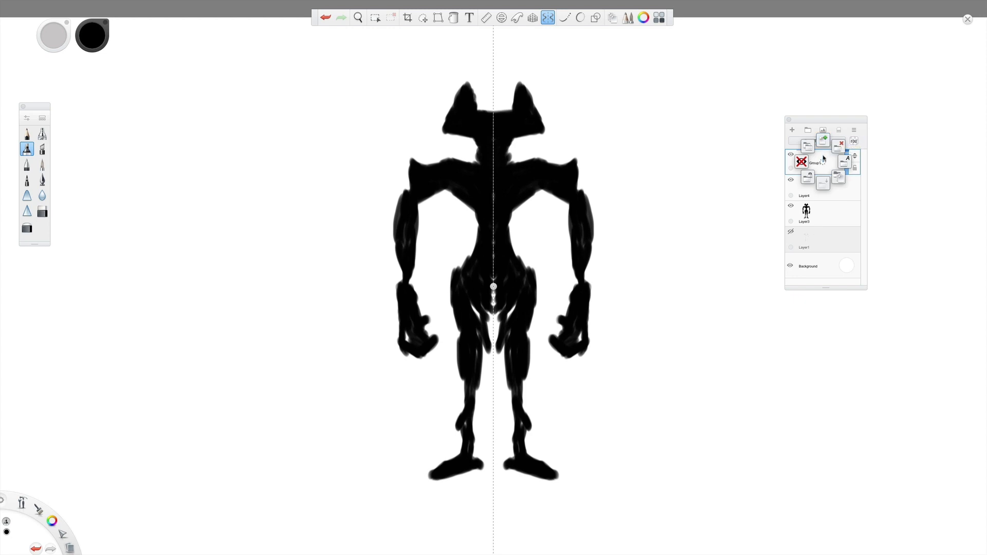
{"action": "left_click", "coordinate": [824, 163]}
{"action": "left_click_drag", "start_coordinate": [824, 185], "coordinate": [822, 162]}
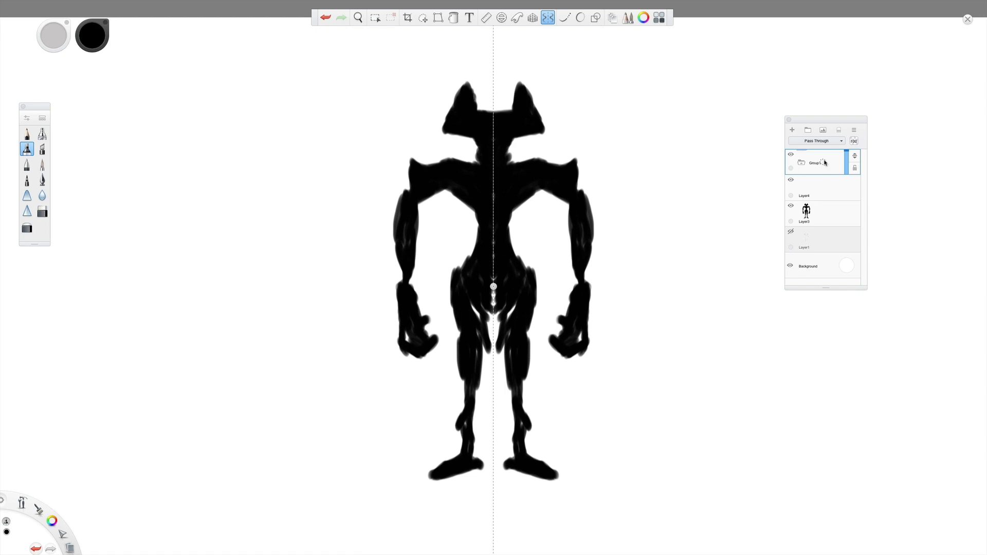
Switch the active layer between the group, the empty layer and the figure's layer, ending on the figure's layer.
{"action": "left_click", "coordinate": [827, 190]}
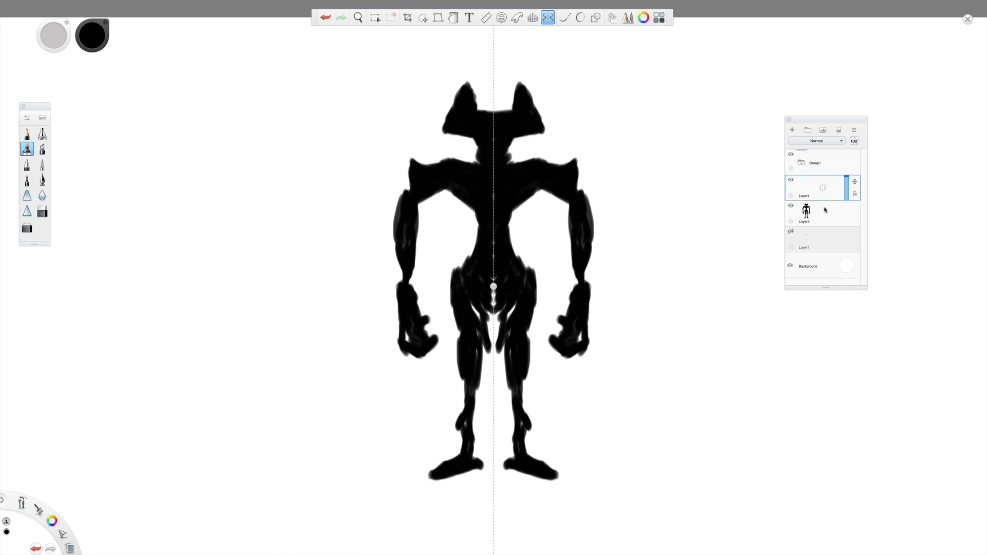
{"action": "left_click", "coordinate": [827, 213]}
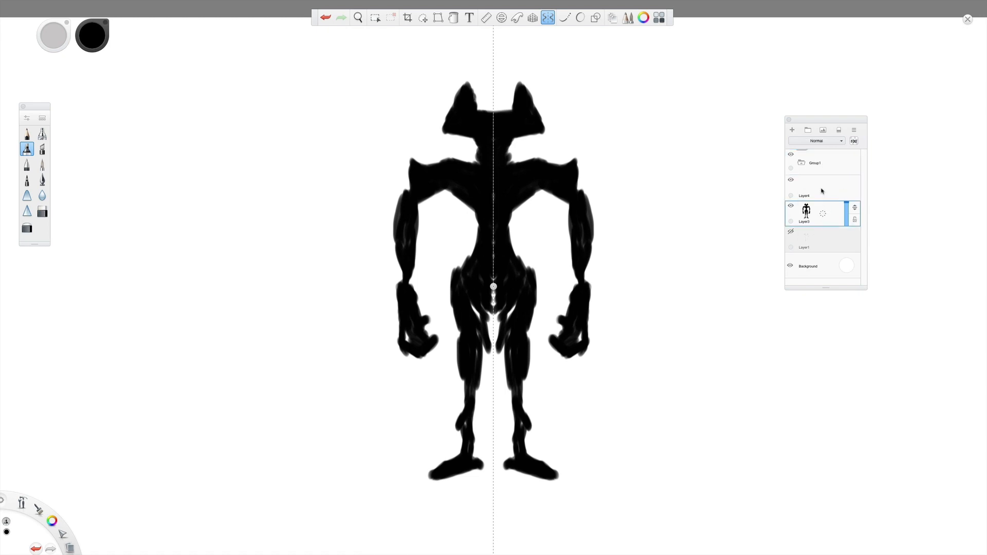
{"action": "left_click", "coordinate": [824, 193]}
{"action": "left_click", "coordinate": [826, 163]}
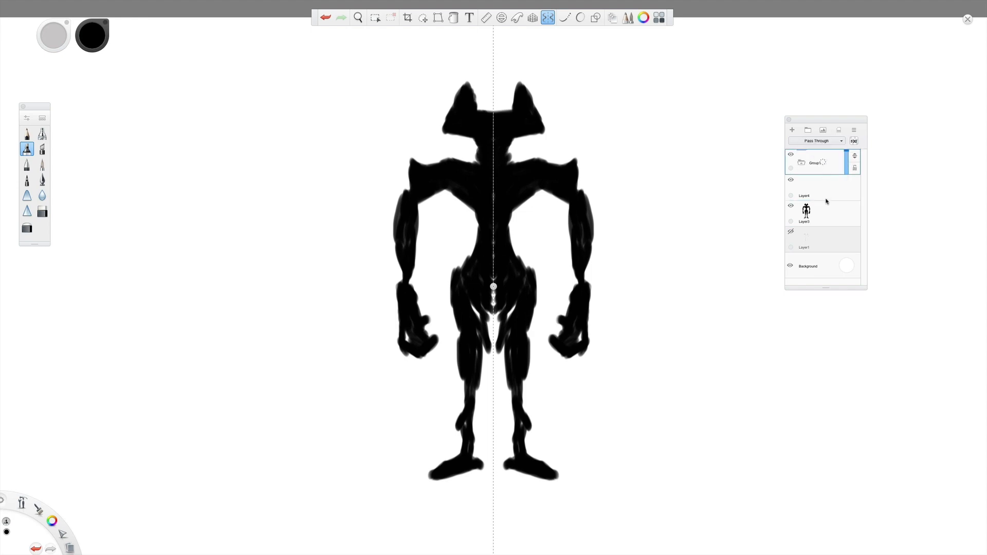
{"action": "left_click", "coordinate": [828, 195]}
{"action": "left_click", "coordinate": [830, 216]}
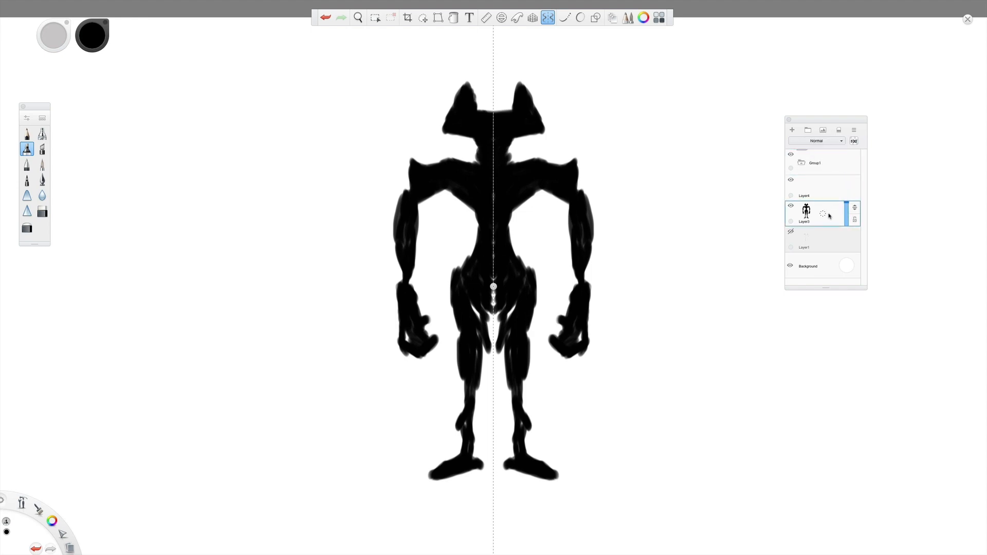
Move the figure's layer up one place in the stack, above the empty layer.
{"action": "mouse_move", "coordinate": [847, 207]}
{"action": "left_mouse_down"}
{"action": "mouse_move", "coordinate": [849, 226]}
{"action": "mouse_move", "coordinate": [850, 210]}
{"action": "left_mouse_up"}
{"action": "left_click_drag", "start_coordinate": [856, 209], "coordinate": [854, 249]}
{"action": "left_click_drag", "start_coordinate": [855, 211], "coordinate": [855, 184]}
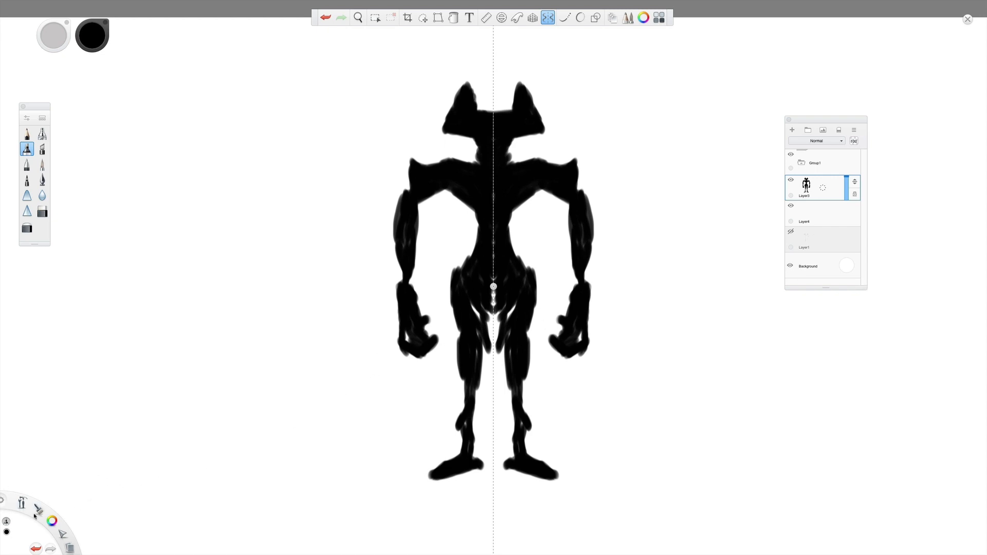
Look over the lagoon's tool and file commands, start opening another file and cancel without closing the drawing.
{"action": "left_click", "coordinate": [21, 504]}
{"action": "mouse_move", "coordinate": [35, 517]}
{"action": "mouse_move", "coordinate": [2, 503]}
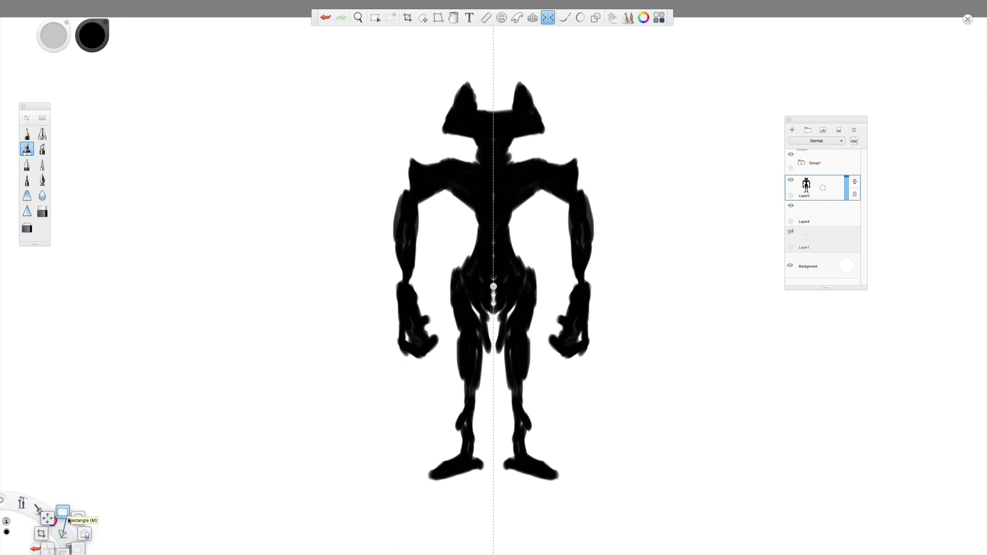
{"action": "left_click", "coordinate": [71, 550]}
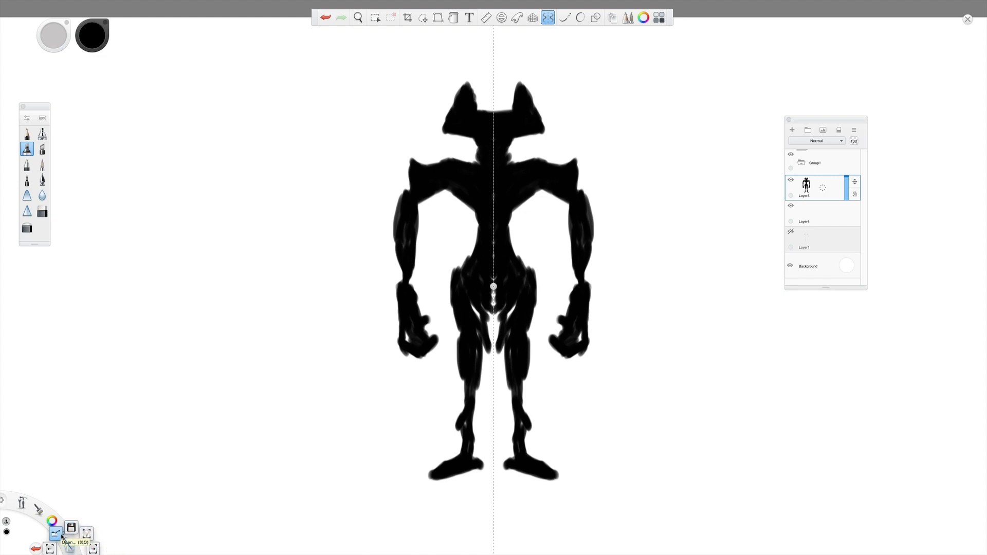
{"action": "left_click", "coordinate": [62, 536]}
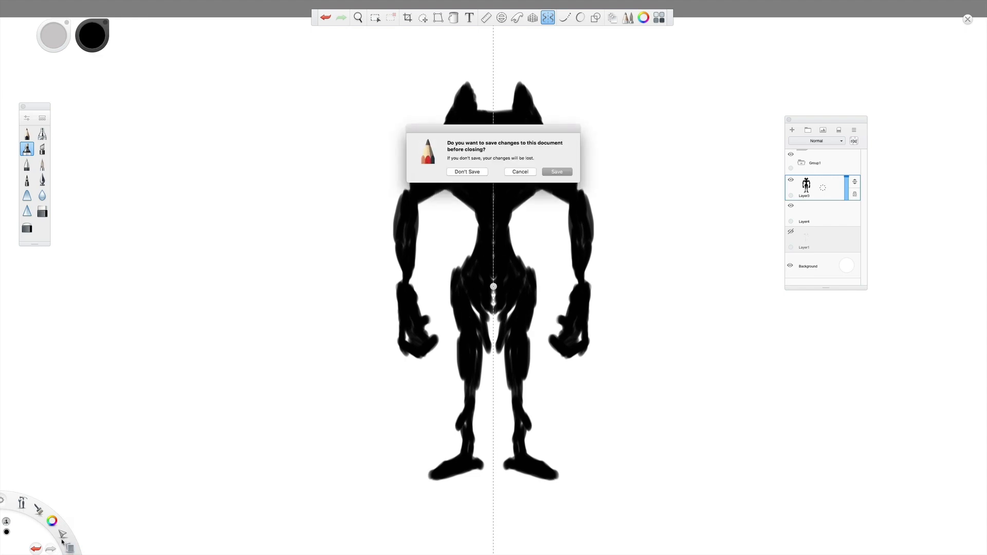
{"action": "left_click", "coordinate": [510, 171]}
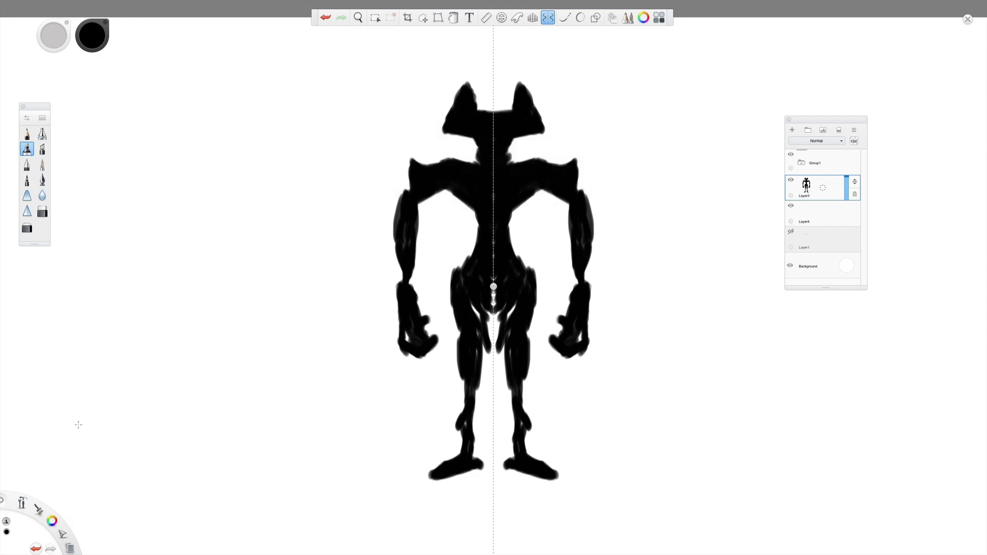
Look at the lagoon's brush and colour controls, open the Color Editor and close it.
{"action": "left_click", "coordinate": [6, 523]}
{"action": "left_click", "coordinate": [6, 522]}
{"action": "left_click", "coordinate": [6, 533]}
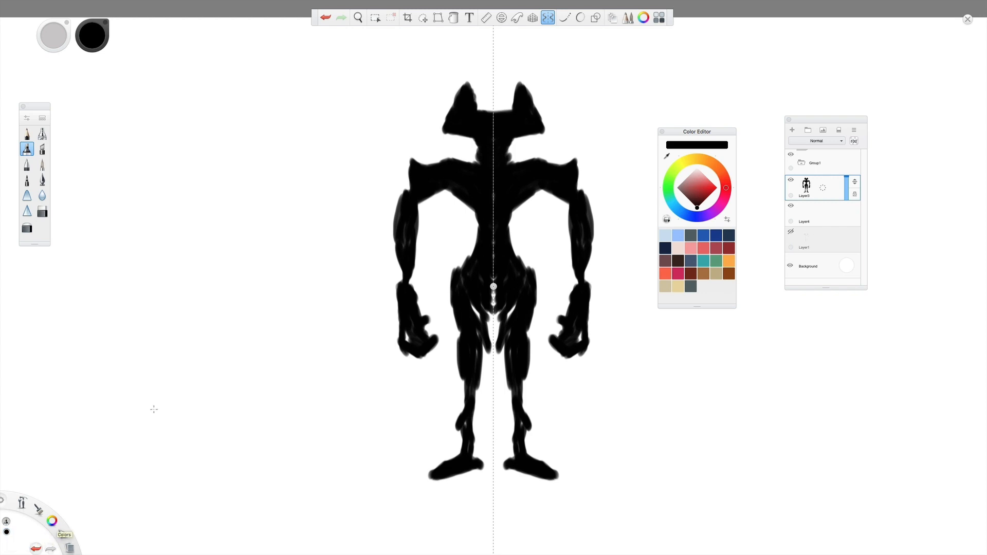
{"action": "left_click", "coordinate": [662, 132]}
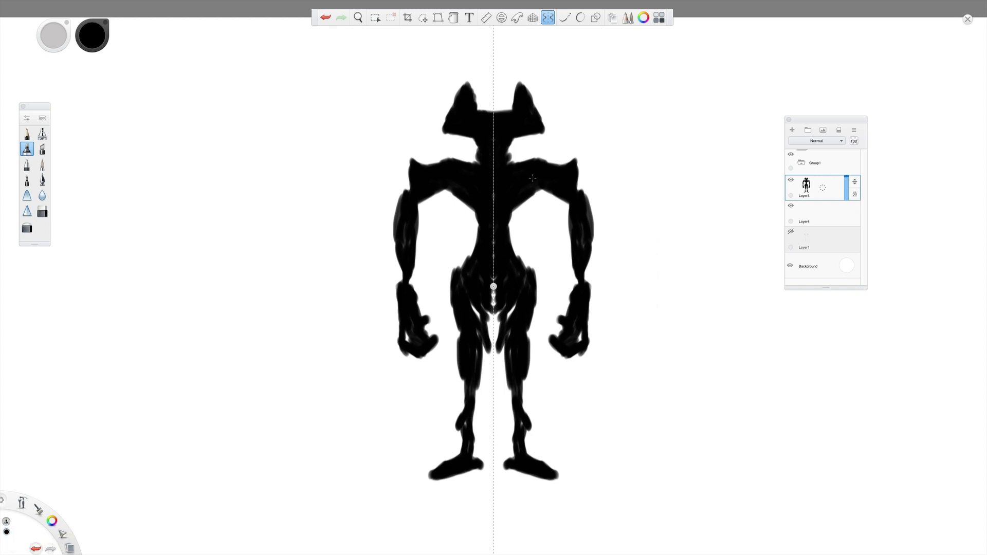
Look over the canvas marking menu and use it to turn the vertical-axis symmetry off and back on.
{"action": "key", "text": "space"}
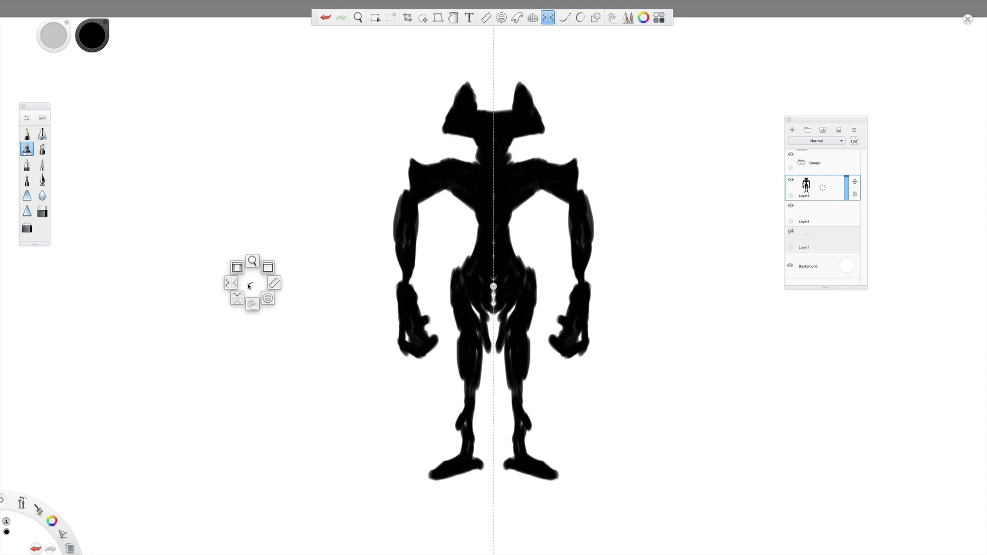
{"action": "left_click", "coordinate": [252, 281]}
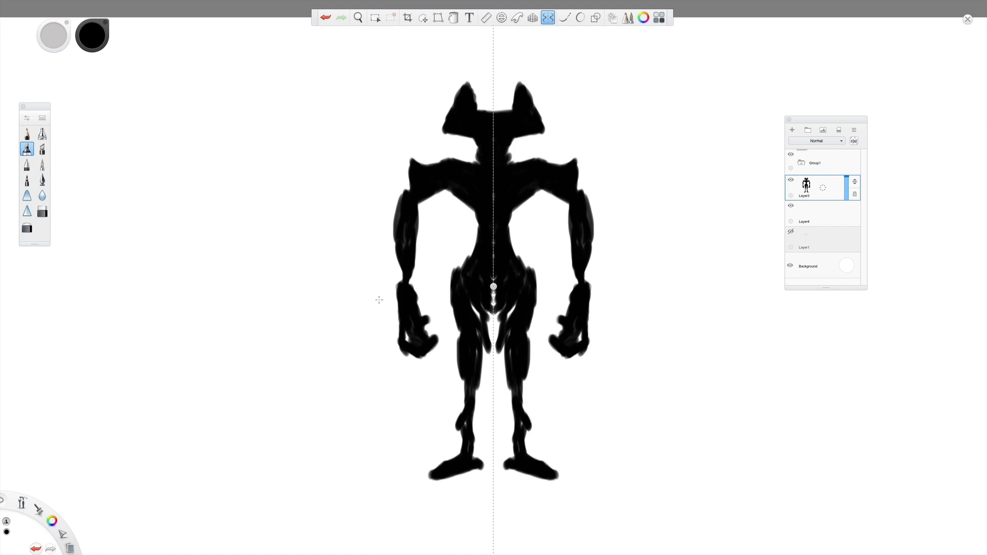
{"action": "left_click_drag", "start_coordinate": [526, 222], "coordinate": [454, 226]}
{"action": "key", "text": "ctrl+z"}
{"action": "key", "text": "space"}
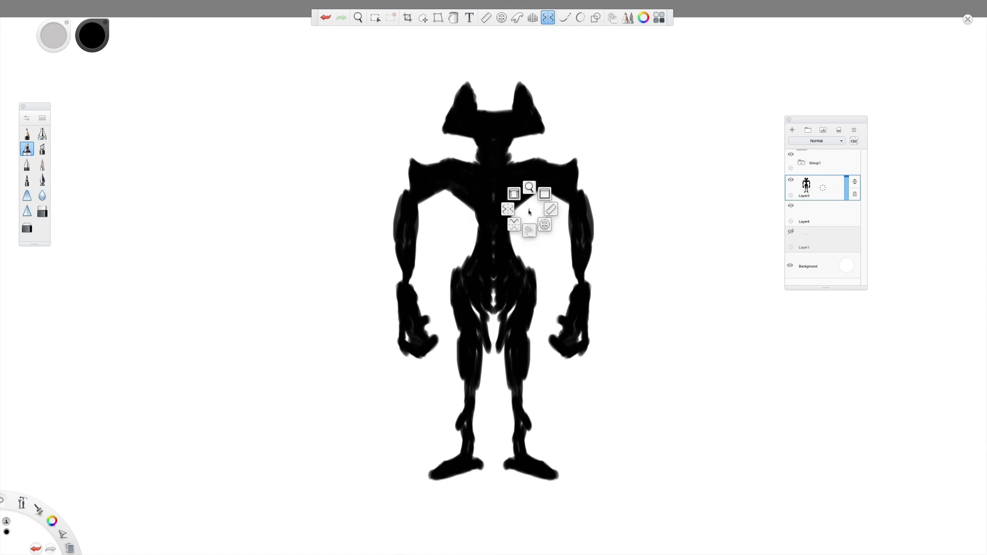
{"action": "left_click", "coordinate": [509, 209]}
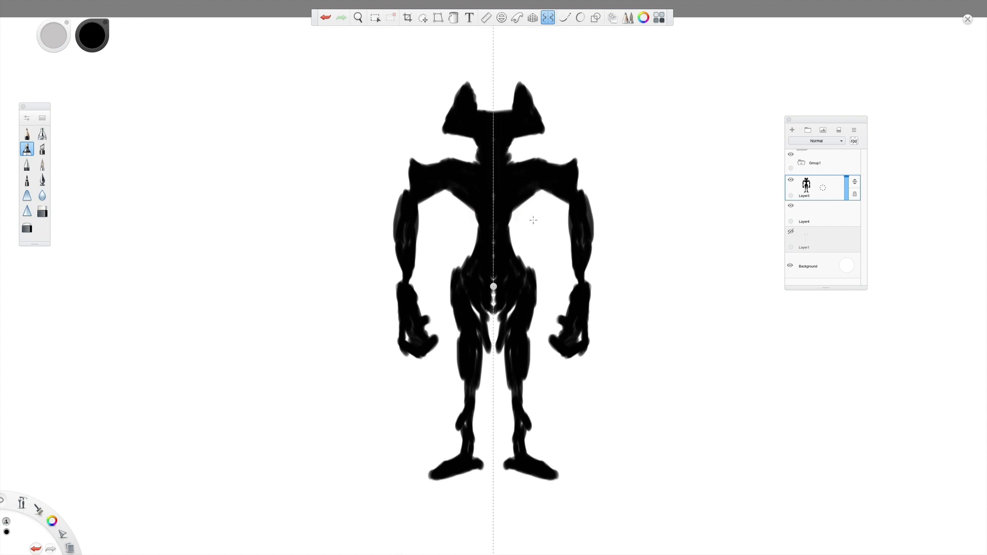
{"action": "key", "text": "space"}
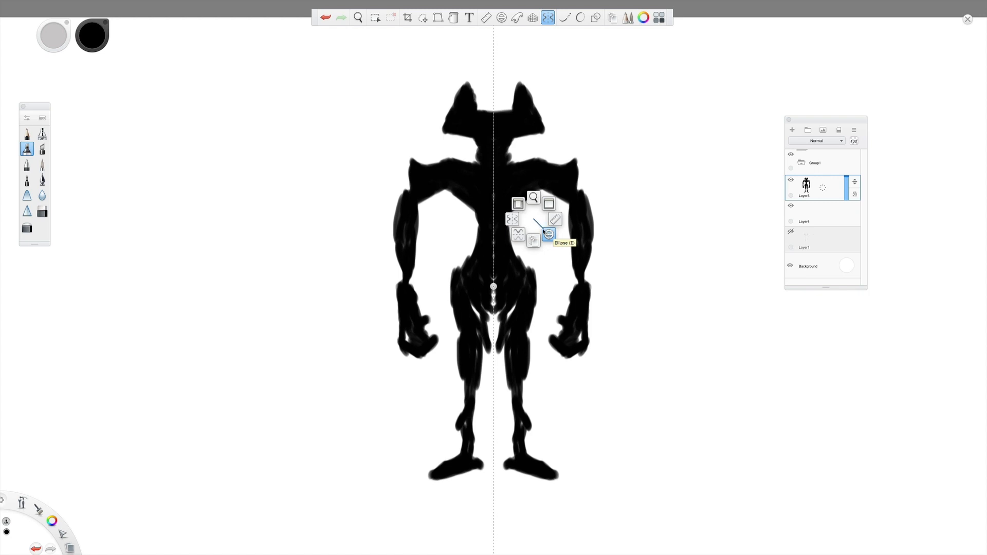
{"action": "left_click", "coordinate": [533, 219]}
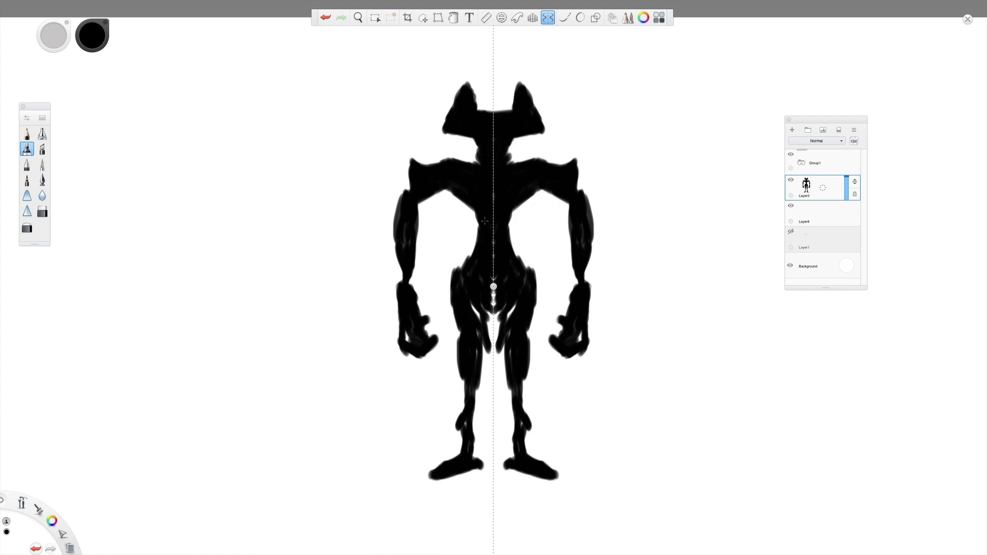
Turn off the vertical-axis symmetry, open the Brush Library and enlarge it so that more brush sets fit.
{"action": "left_click", "coordinate": [548, 20]}
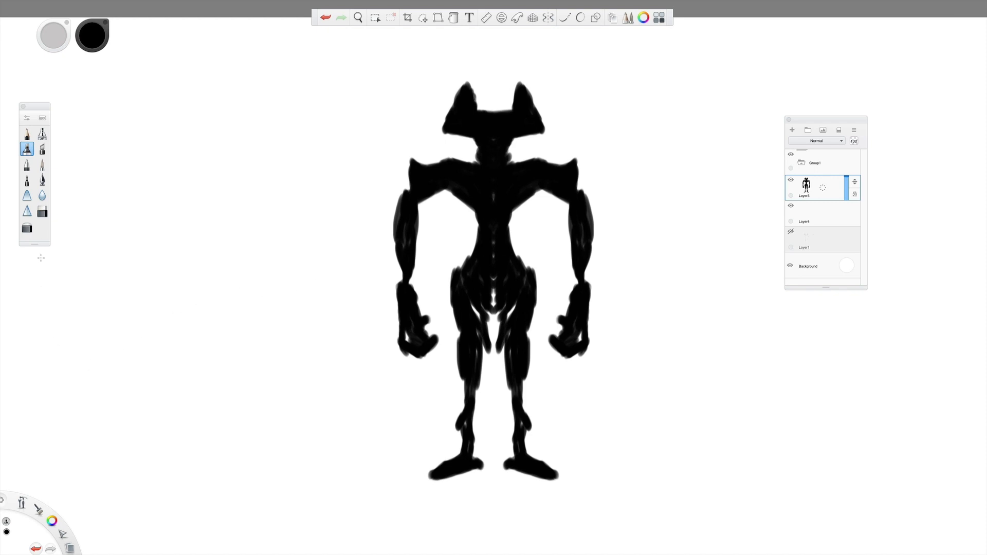
{"action": "mouse_move", "coordinate": [32, 112]}
{"action": "left_mouse_down"}
{"action": "mouse_move", "coordinate": [211, 264]}
{"action": "mouse_move", "coordinate": [36, 144]}
{"action": "left_mouse_up"}
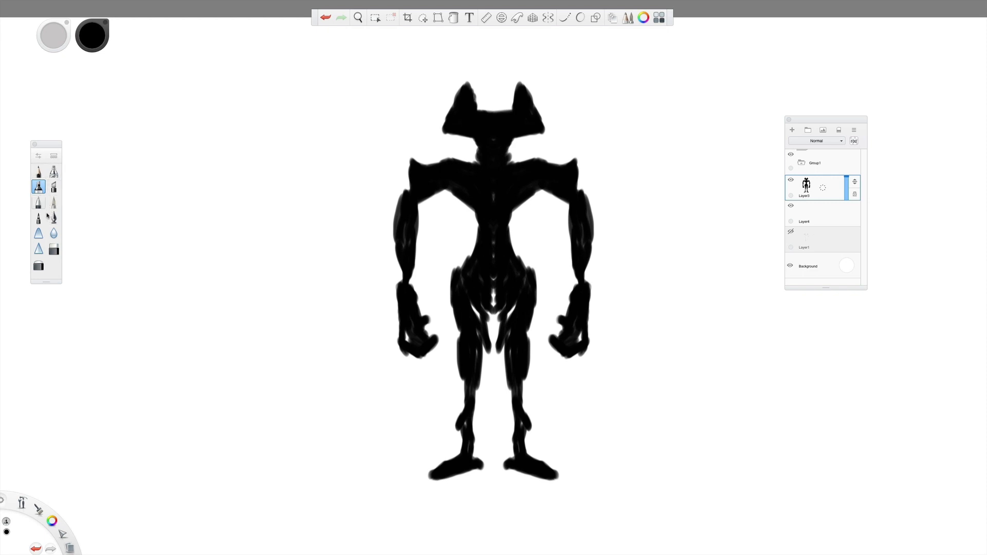
{"action": "left_click", "coordinate": [53, 157]}
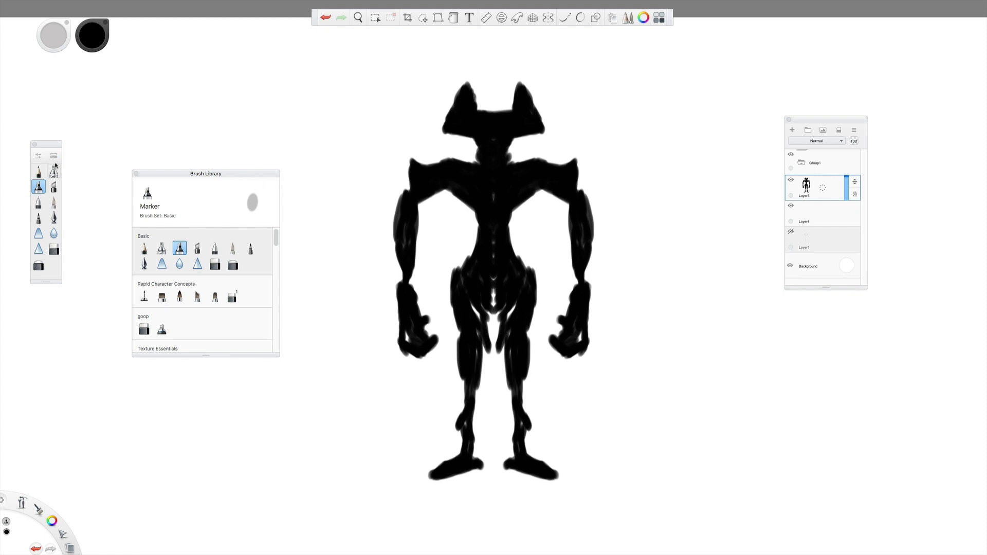
{"action": "left_click_drag", "start_coordinate": [172, 178], "coordinate": [173, 97]}
{"action": "mouse_move", "coordinate": [279, 274]}
{"action": "left_mouse_down"}
{"action": "mouse_move", "coordinate": [310, 486]}
{"action": "mouse_move", "coordinate": [331, 523]}
{"action": "left_mouse_up"}
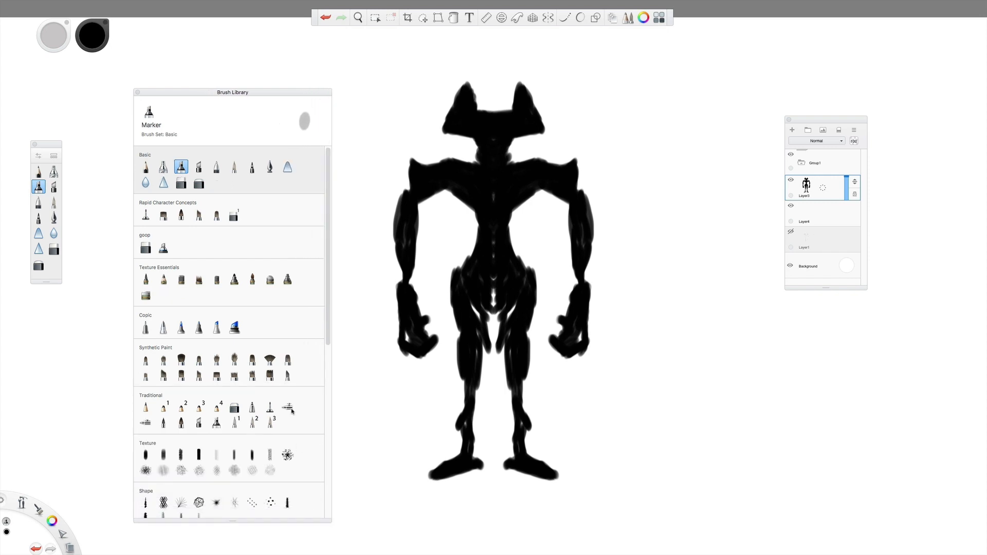
{"action": "mouse_move", "coordinate": [327, 317]}
{"action": "left_mouse_down"}
{"action": "mouse_move", "coordinate": [315, 493]}
{"action": "mouse_move", "coordinate": [331, 278]}
{"action": "left_mouse_up"}
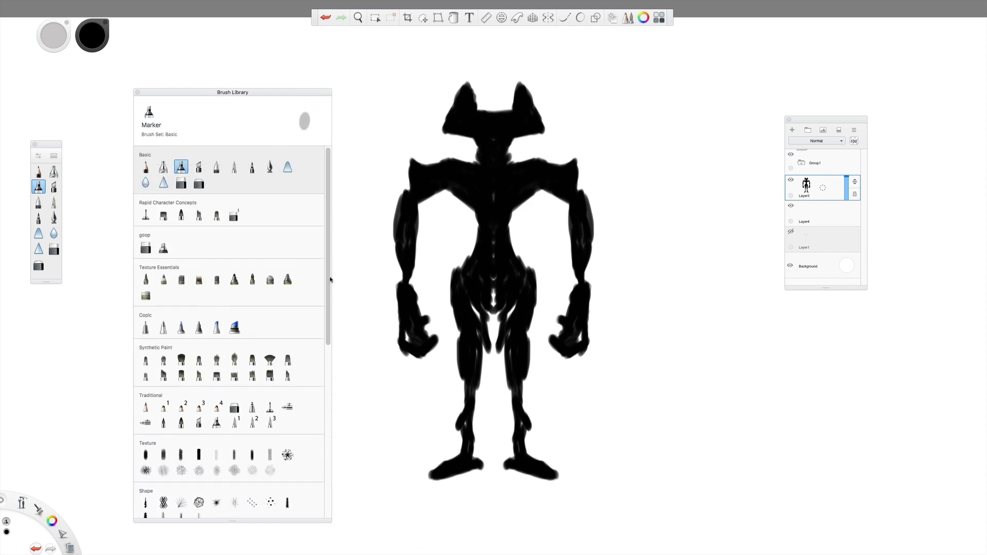
{"action": "mouse_move", "coordinate": [282, 94]}
{"action": "left_mouse_down"}
{"action": "mouse_move", "coordinate": [398, 90]}
{"action": "mouse_move", "coordinate": [327, 77]}
{"action": "left_mouse_up"}
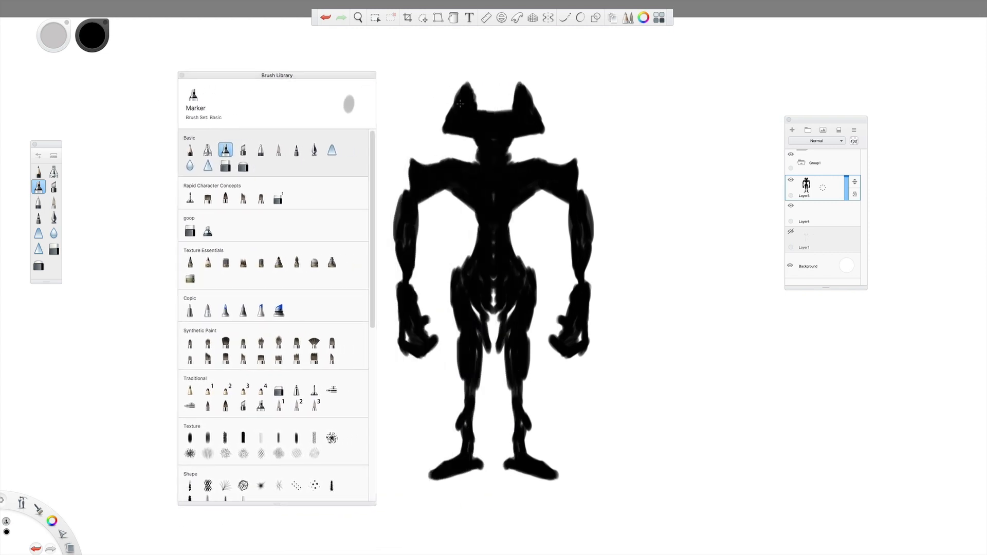
Hide the figure's layer and add a new layer above it, with the Brush Library moved clear of the canvas centre.
{"action": "left_click", "coordinate": [791, 181]}
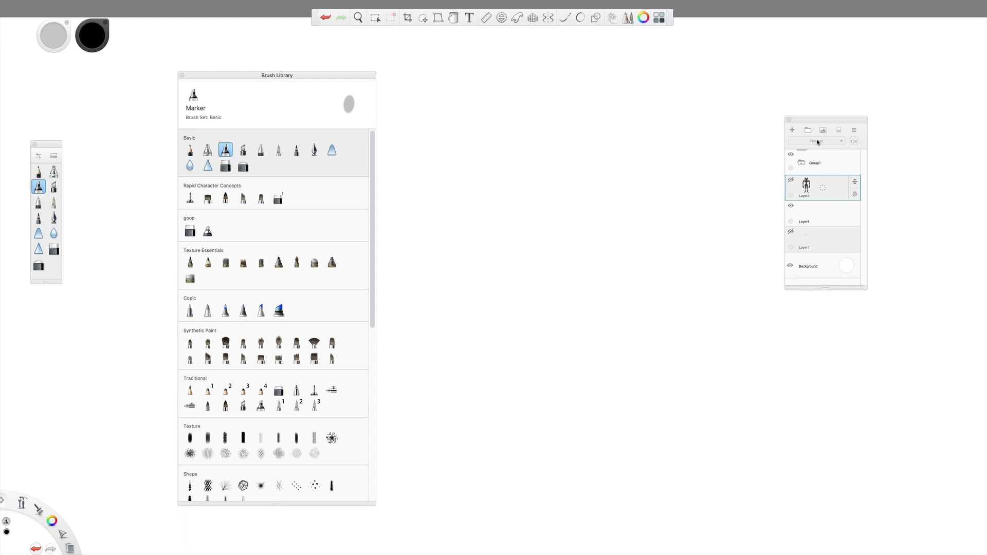
{"action": "left_click", "coordinate": [794, 131]}
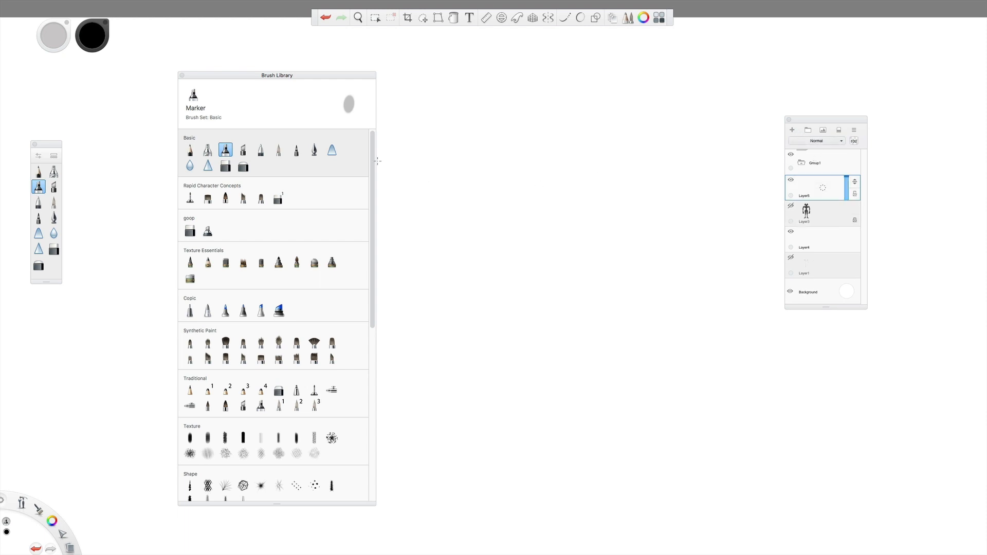
{"action": "left_click_drag", "start_coordinate": [345, 80], "coordinate": [238, 80]}
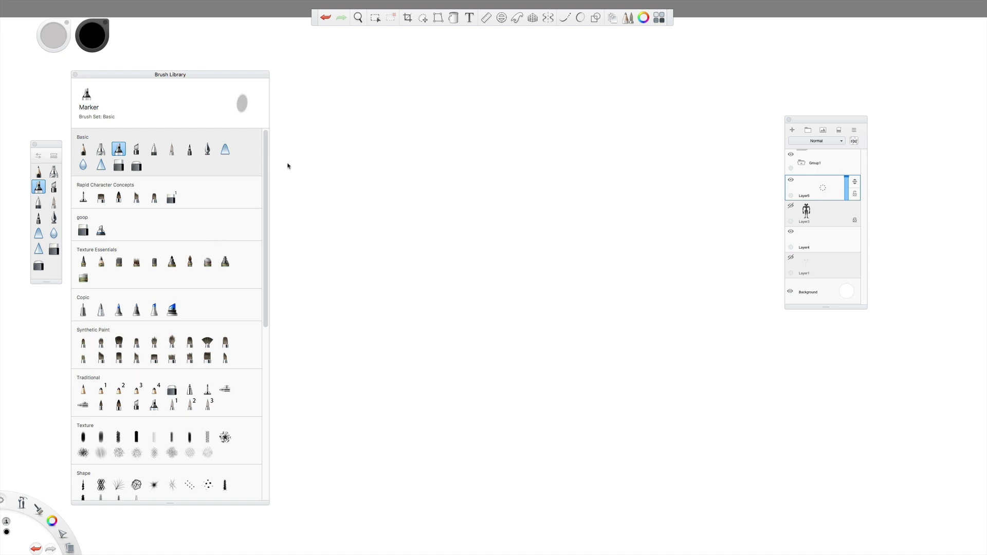
Scribble a faint black test mark with the Basic set's Airbrush, look at its brush properties and close them.
{"action": "left_click", "coordinate": [103, 153]}
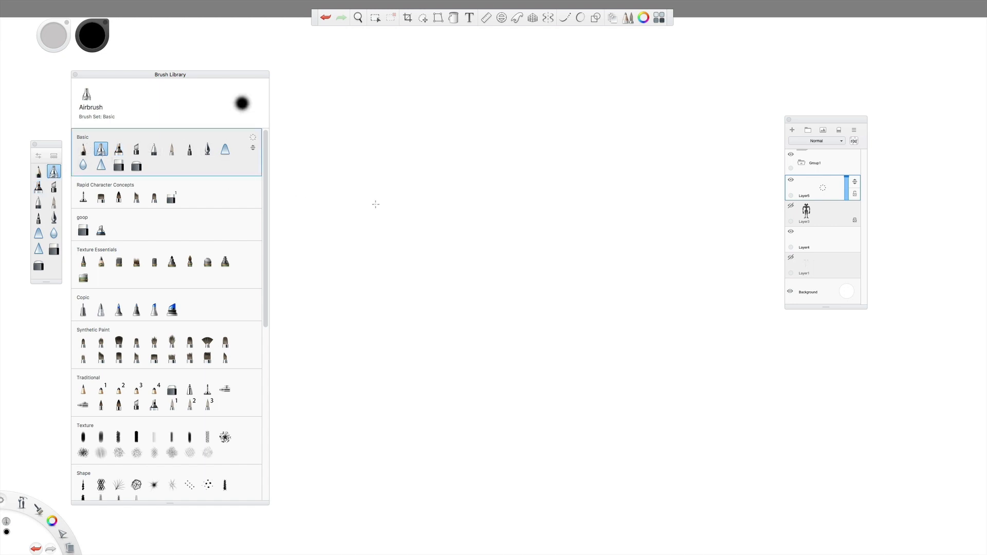
{"action": "left_click_drag", "start_coordinate": [389, 237], "coordinate": [394, 279]}
{"action": "double_click", "coordinate": [100, 149]}
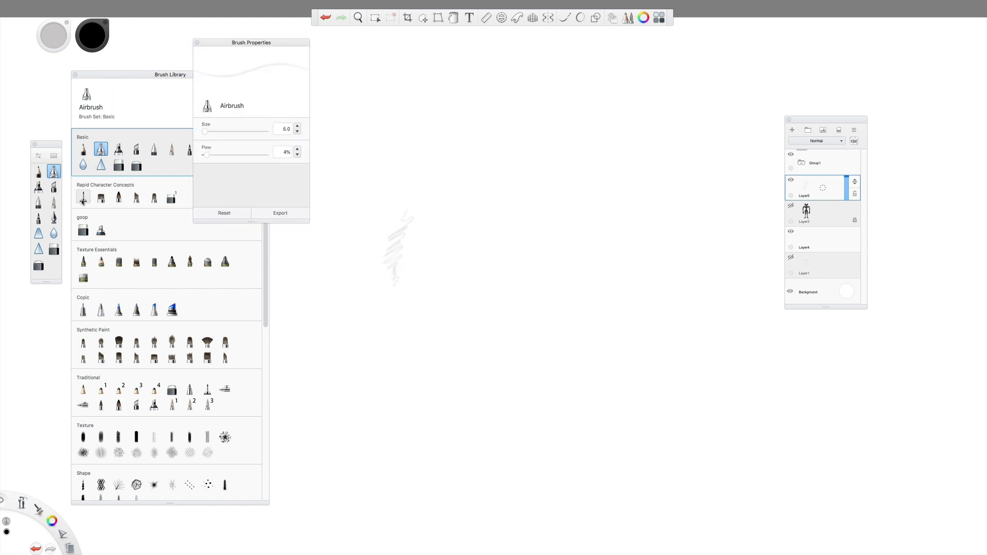
{"action": "left_click_drag", "start_coordinate": [284, 45], "coordinate": [374, 65]}
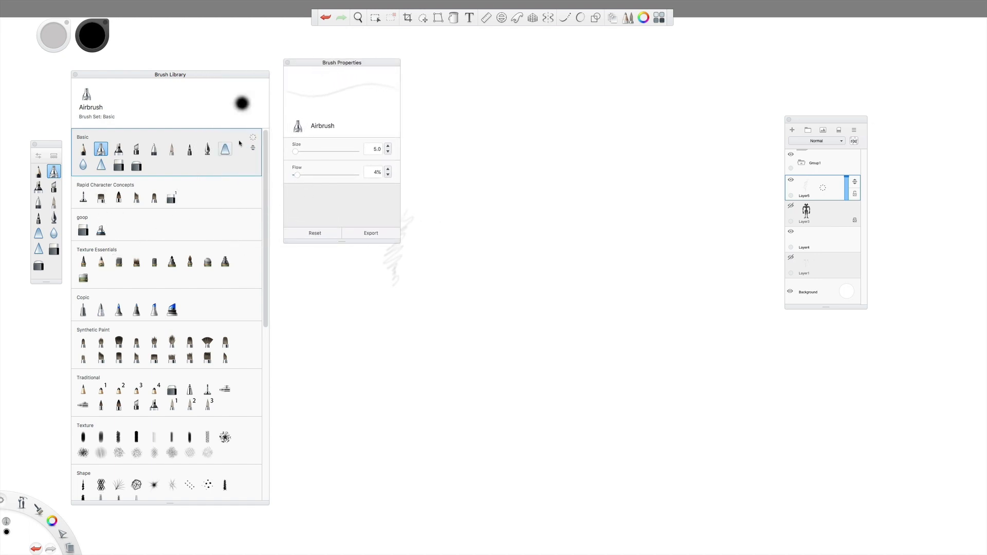
{"action": "left_click", "coordinate": [291, 65]}
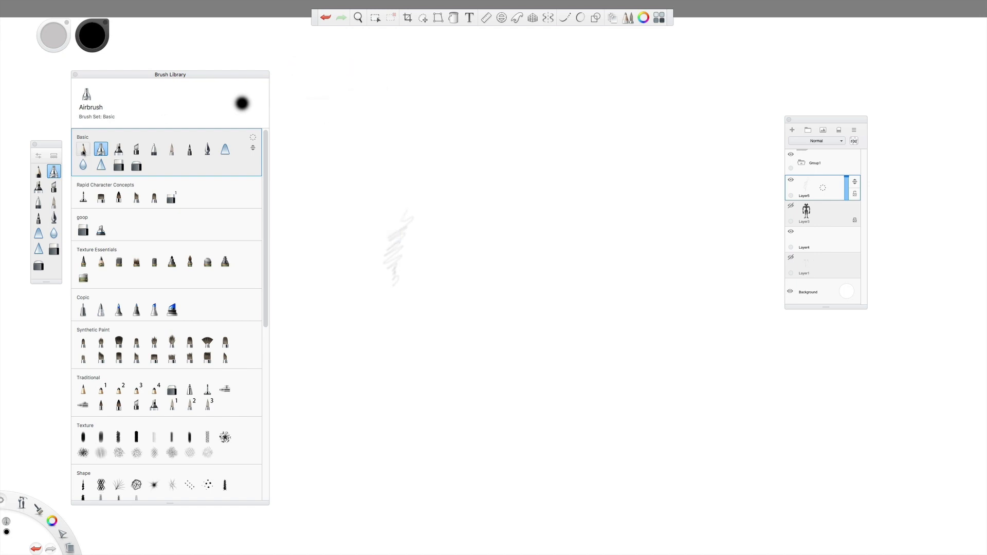
Look at the hardness/size and opacity properties of the Basic set's Pencil and close them.
{"action": "double_click", "coordinate": [83, 151]}
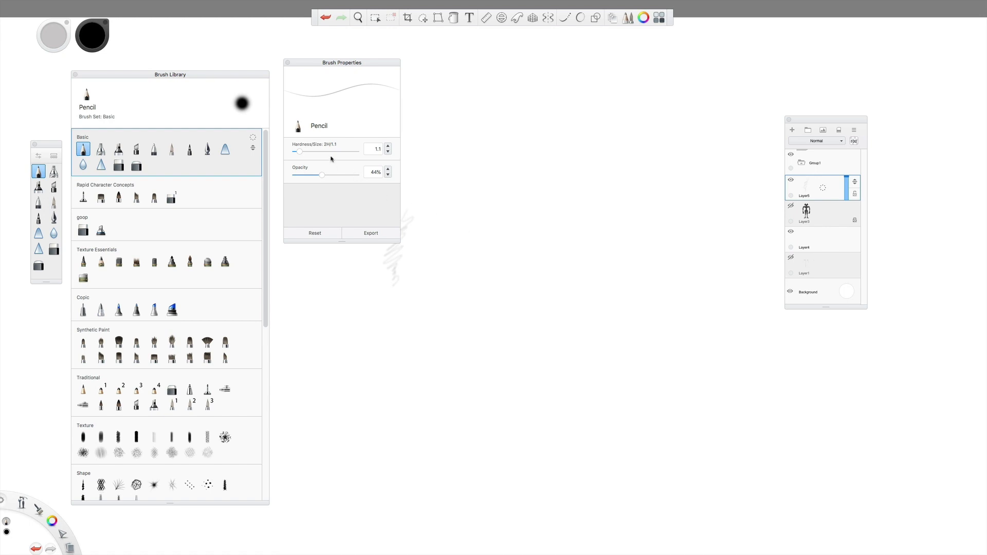
{"action": "left_click_drag", "start_coordinate": [288, 63], "coordinate": [289, 62]}
{"action": "left_click", "coordinate": [288, 62]}
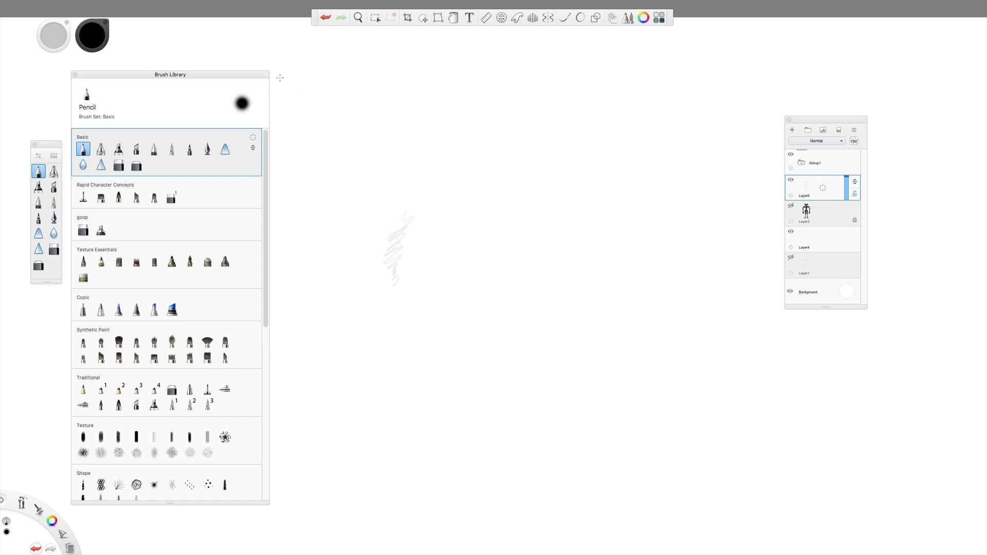
Add another faint black Airbrush scribble, and spray a soft dark blue patch beside it with the size set to 22.4.
{"action": "left_click", "coordinate": [101, 149]}
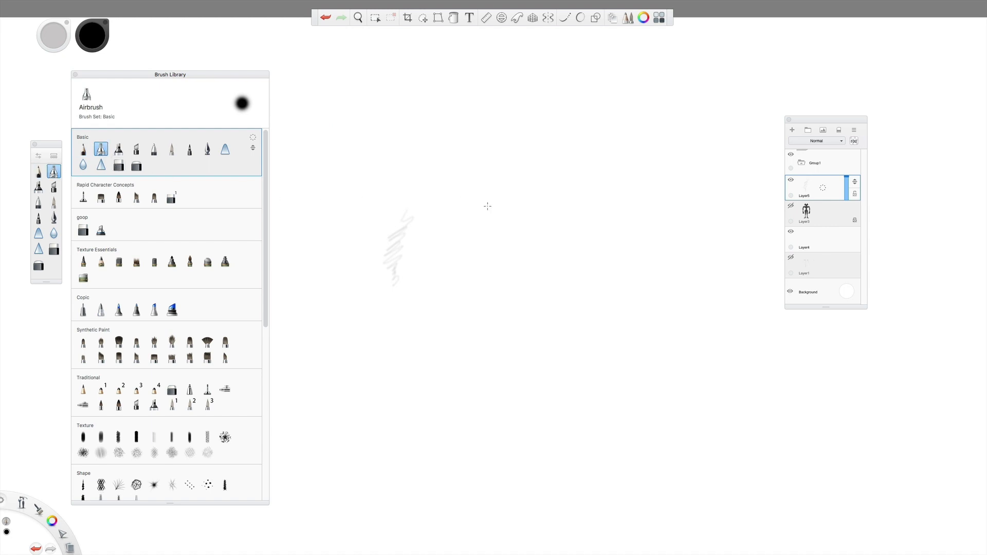
{"action": "left_click_drag", "start_coordinate": [448, 233], "coordinate": [417, 264]}
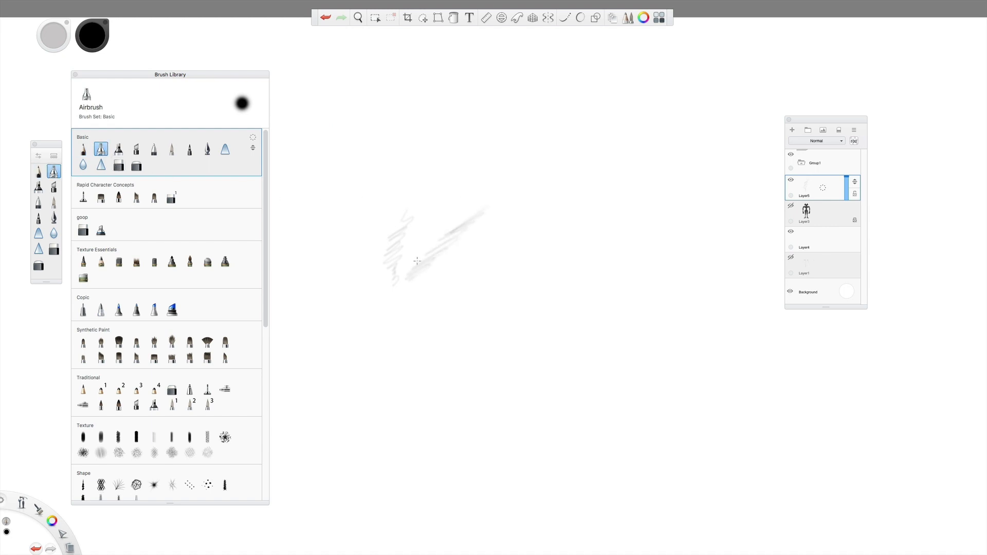
{"action": "double_click", "coordinate": [55, 172]}
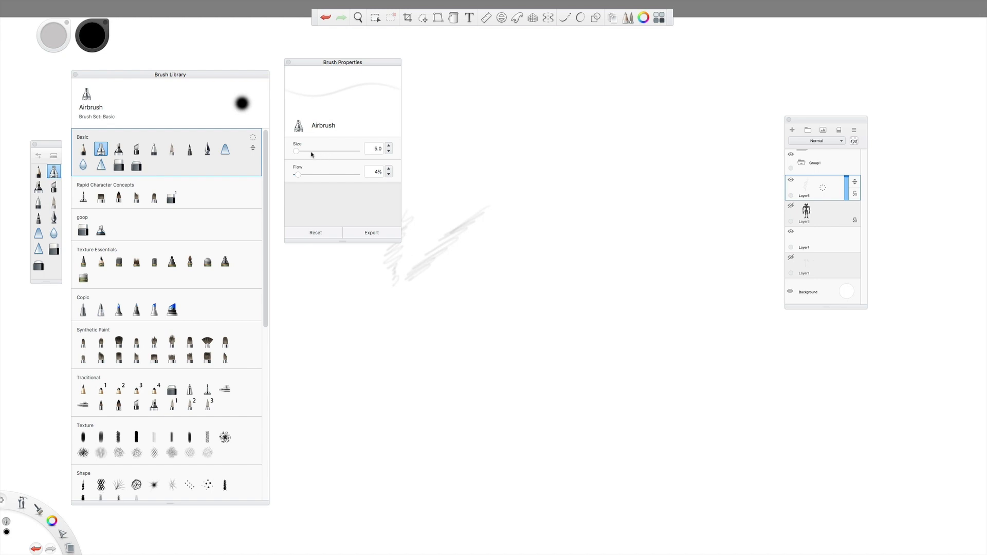
{"action": "mouse_move", "coordinate": [300, 153]}
{"action": "left_mouse_down"}
{"action": "mouse_move", "coordinate": [310, 153]}
{"action": "mouse_move", "coordinate": [295, 151]}
{"action": "left_mouse_up"}
{"action": "left_click", "coordinate": [96, 40]}
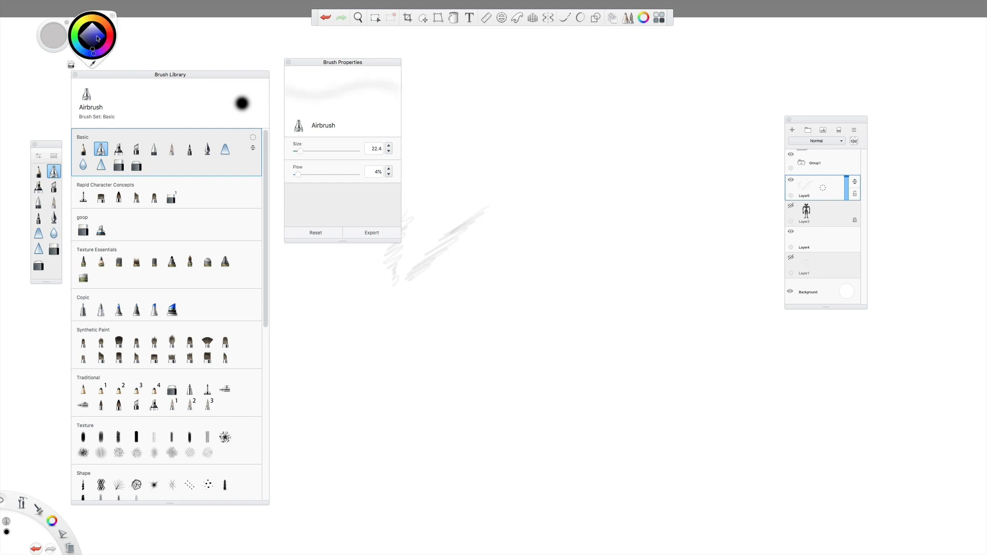
{"action": "left_click", "coordinate": [98, 38]}
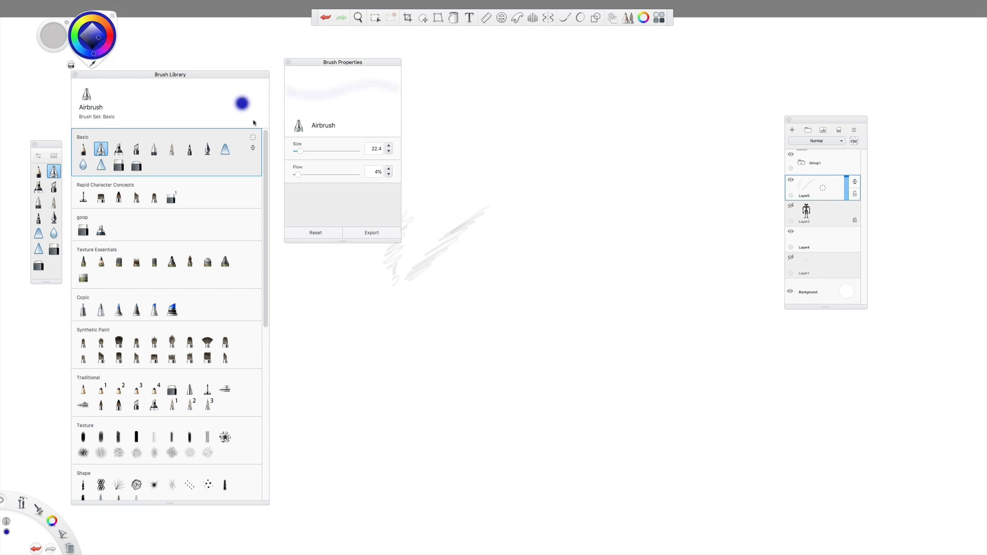
{"action": "mouse_move", "coordinate": [481, 198]}
{"action": "left_mouse_down"}
{"action": "mouse_move", "coordinate": [506, 216]}
{"action": "mouse_move", "coordinate": [500, 244]}
{"action": "mouse_move", "coordinate": [440, 316]}
{"action": "mouse_move", "coordinate": [493, 266]}
{"action": "mouse_move", "coordinate": [459, 256]}
{"action": "mouse_move", "coordinate": [488, 234]}
{"action": "mouse_move", "coordinate": [465, 259]}
{"action": "mouse_move", "coordinate": [484, 260]}
{"action": "mouse_move", "coordinate": [455, 304]}
{"action": "mouse_move", "coordinate": [488, 292]}
{"action": "mouse_move", "coordinate": [445, 327]}
{"action": "mouse_move", "coordinate": [492, 299]}
{"action": "mouse_move", "coordinate": [481, 299]}
{"action": "mouse_move", "coordinate": [483, 319]}
{"action": "mouse_move", "coordinate": [465, 323]}
{"action": "mouse_move", "coordinate": [468, 335]}
{"action": "mouse_move", "coordinate": [463, 319]}
{"action": "mouse_move", "coordinate": [497, 287]}
{"action": "mouse_move", "coordinate": [471, 302]}
{"action": "mouse_move", "coordinate": [564, 266]}
{"action": "mouse_move", "coordinate": [461, 309]}
{"action": "mouse_move", "coordinate": [552, 270]}
{"action": "mouse_move", "coordinate": [490, 289]}
{"action": "mouse_move", "coordinate": [532, 260]}
{"action": "mouse_move", "coordinate": [495, 273]}
{"action": "mouse_move", "coordinate": [537, 257]}
{"action": "mouse_move", "coordinate": [494, 267]}
{"action": "mouse_move", "coordinate": [539, 248]}
{"action": "mouse_move", "coordinate": [489, 253]}
{"action": "mouse_move", "coordinate": [493, 237]}
{"action": "mouse_move", "coordinate": [515, 249]}
{"action": "left_mouse_up"}
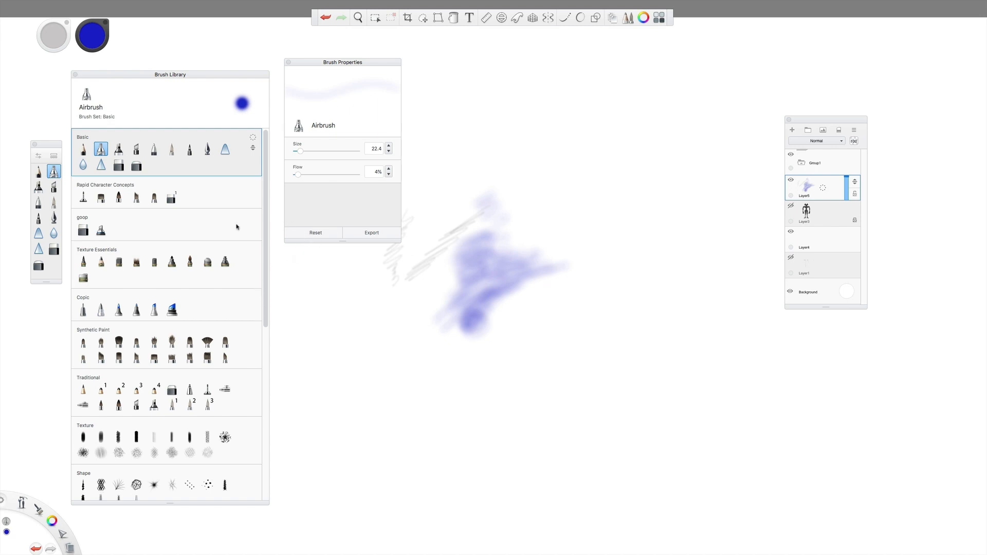
Paint two overlapping blue Marker swatches above the airbrushed patch, and move the brush windows farther from the drawing area.
{"action": "left_click", "coordinate": [120, 150]}
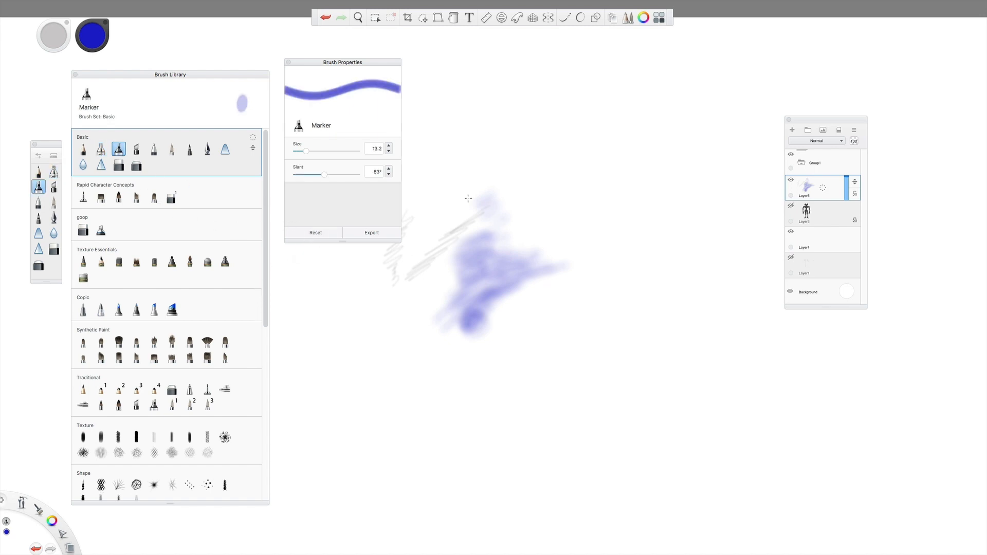
{"action": "mouse_move", "coordinate": [524, 198]}
{"action": "left_mouse_down"}
{"action": "mouse_move", "coordinate": [542, 198]}
{"action": "mouse_move", "coordinate": [535, 211]}
{"action": "mouse_move", "coordinate": [549, 240]}
{"action": "left_mouse_up"}
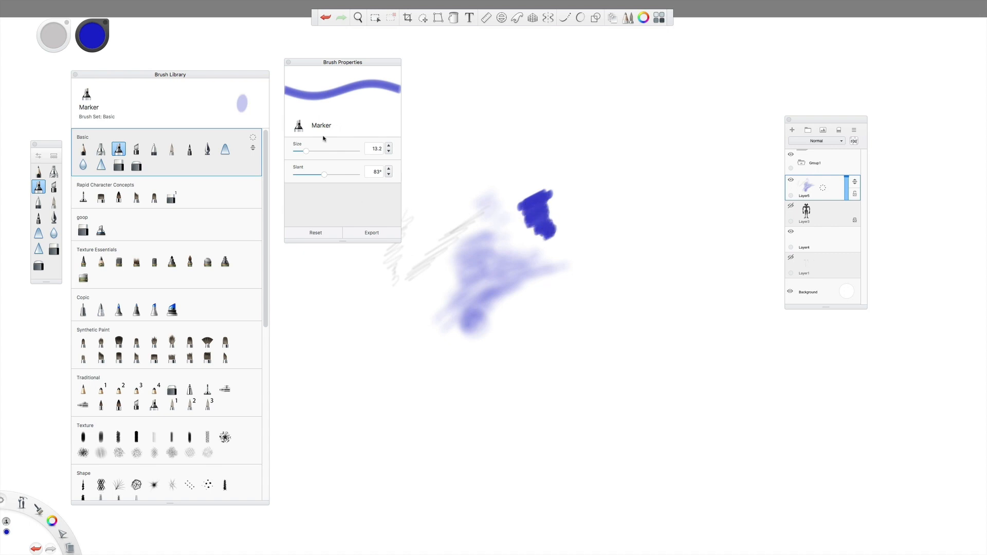
{"action": "left_click_drag", "start_coordinate": [235, 75], "coordinate": [229, 68]}
{"action": "left_click_drag", "start_coordinate": [312, 65], "coordinate": [301, 72]}
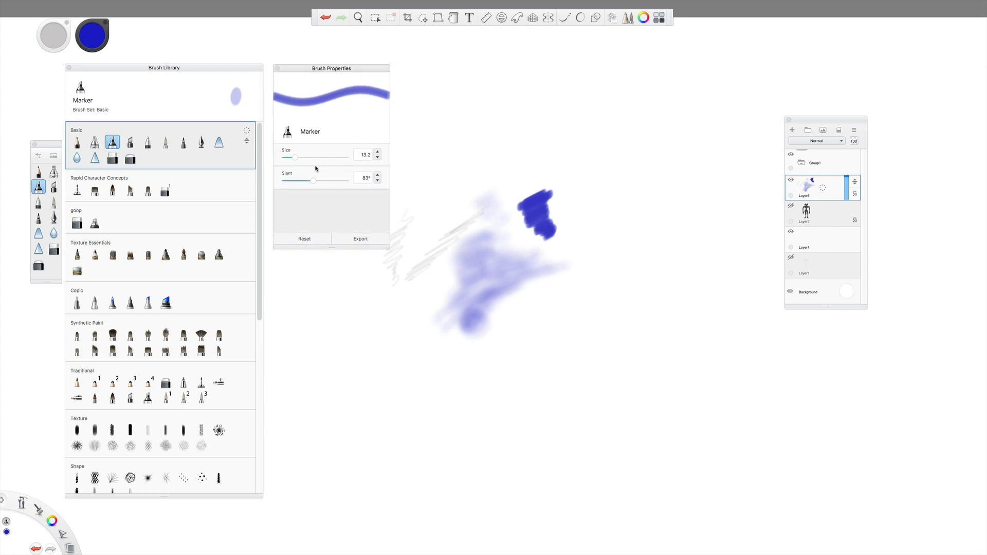
{"action": "mouse_move", "coordinate": [569, 198]}
{"action": "left_mouse_down"}
{"action": "mouse_move", "coordinate": [555, 210]}
{"action": "mouse_move", "coordinate": [565, 219]}
{"action": "mouse_move", "coordinate": [554, 238]}
{"action": "left_mouse_up"}
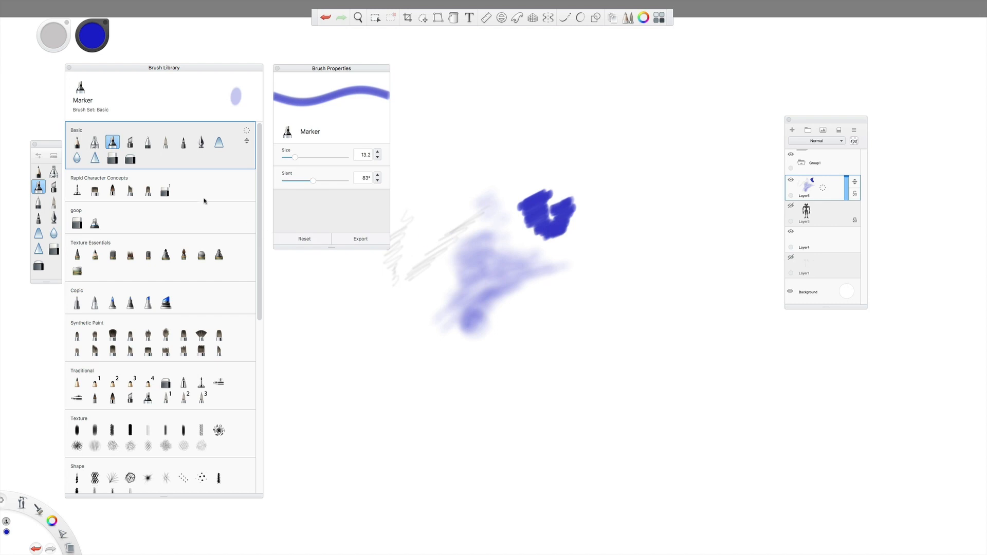
Paint blue slanted strokes with the Chisel Tip Pen, and sketch a rounded shape with hatched lines below using the Ballpoint Pen.
{"action": "left_click", "coordinate": [132, 144]}
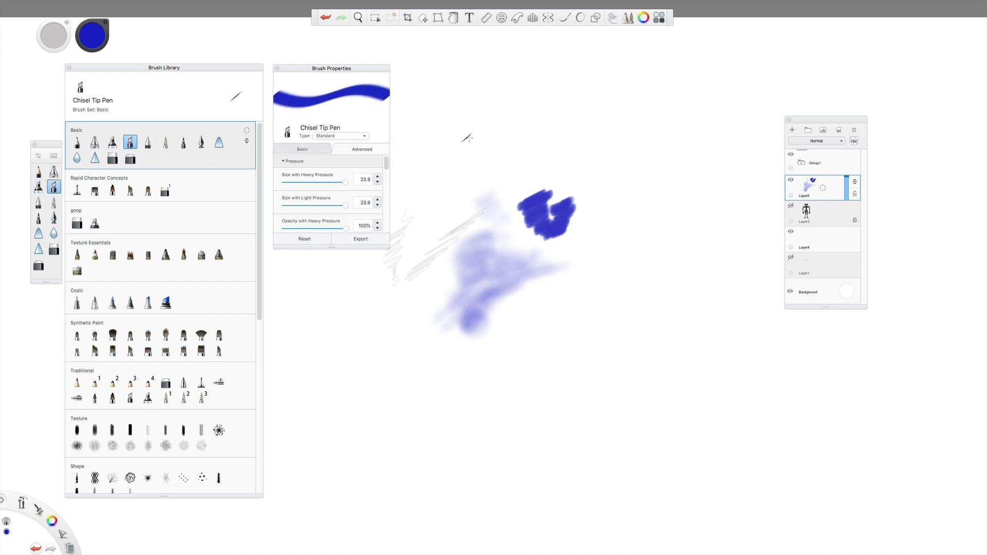
{"action": "mouse_move", "coordinate": [572, 289]}
{"action": "left_mouse_down"}
{"action": "mouse_move", "coordinate": [570, 297]}
{"action": "mouse_move", "coordinate": [588, 294]}
{"action": "mouse_move", "coordinate": [632, 263]}
{"action": "mouse_move", "coordinate": [555, 329]}
{"action": "mouse_move", "coordinate": [583, 310]}
{"action": "mouse_move", "coordinate": [620, 324]}
{"action": "mouse_move", "coordinate": [630, 309]}
{"action": "mouse_move", "coordinate": [615, 304]}
{"action": "left_mouse_up"}
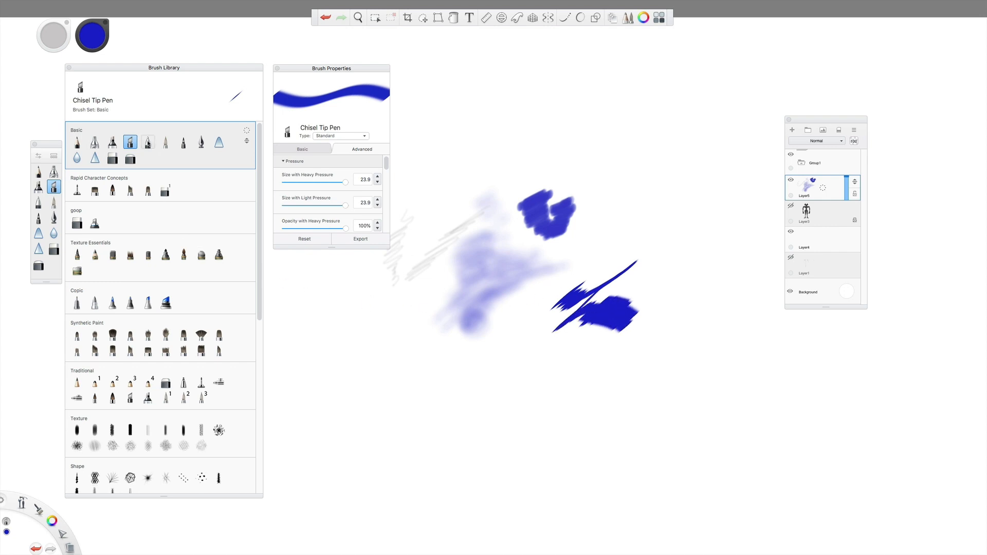
{"action": "left_click", "coordinate": [148, 143]}
{"action": "mouse_move", "coordinate": [407, 387]}
{"action": "left_mouse_down"}
{"action": "mouse_move", "coordinate": [433, 358]}
{"action": "mouse_move", "coordinate": [406, 383]}
{"action": "mouse_move", "coordinate": [420, 367]}
{"action": "mouse_move", "coordinate": [405, 390]}
{"action": "mouse_move", "coordinate": [418, 421]}
{"action": "mouse_move", "coordinate": [413, 381]}
{"action": "mouse_move", "coordinate": [413, 408]}
{"action": "mouse_move", "coordinate": [407, 392]}
{"action": "mouse_move", "coordinate": [415, 410]}
{"action": "mouse_move", "coordinate": [418, 372]}
{"action": "mouse_move", "coordinate": [439, 355]}
{"action": "mouse_move", "coordinate": [415, 369]}
{"action": "mouse_move", "coordinate": [436, 356]}
{"action": "mouse_move", "coordinate": [466, 369]}
{"action": "mouse_move", "coordinate": [450, 391]}
{"action": "mouse_move", "coordinate": [465, 369]}
{"action": "mouse_move", "coordinate": [489, 382]}
{"action": "mouse_move", "coordinate": [432, 424]}
{"action": "mouse_move", "coordinate": [471, 401]}
{"action": "mouse_move", "coordinate": [441, 418]}
{"action": "mouse_move", "coordinate": [463, 409]}
{"action": "mouse_move", "coordinate": [452, 427]}
{"action": "mouse_move", "coordinate": [497, 386]}
{"action": "mouse_move", "coordinate": [448, 410]}
{"action": "mouse_move", "coordinate": [507, 380]}
{"action": "mouse_move", "coordinate": [437, 426]}
{"action": "mouse_move", "coordinate": [448, 439]}
{"action": "mouse_move", "coordinate": [508, 373]}
{"action": "mouse_move", "coordinate": [506, 385]}
{"action": "mouse_move", "coordinate": [506, 370]}
{"action": "mouse_move", "coordinate": [475, 368]}
{"action": "mouse_move", "coordinate": [494, 375]}
{"action": "left_mouse_up"}
{"action": "mouse_move", "coordinate": [472, 366]}
{"action": "left_mouse_down"}
{"action": "mouse_move", "coordinate": [499, 366]}
{"action": "mouse_move", "coordinate": [498, 377]}
{"action": "left_mouse_up"}
{"action": "mouse_move", "coordinate": [452, 414]}
{"action": "left_mouse_down"}
{"action": "mouse_move", "coordinate": [449, 456]}
{"action": "mouse_move", "coordinate": [435, 442]}
{"action": "left_mouse_up"}
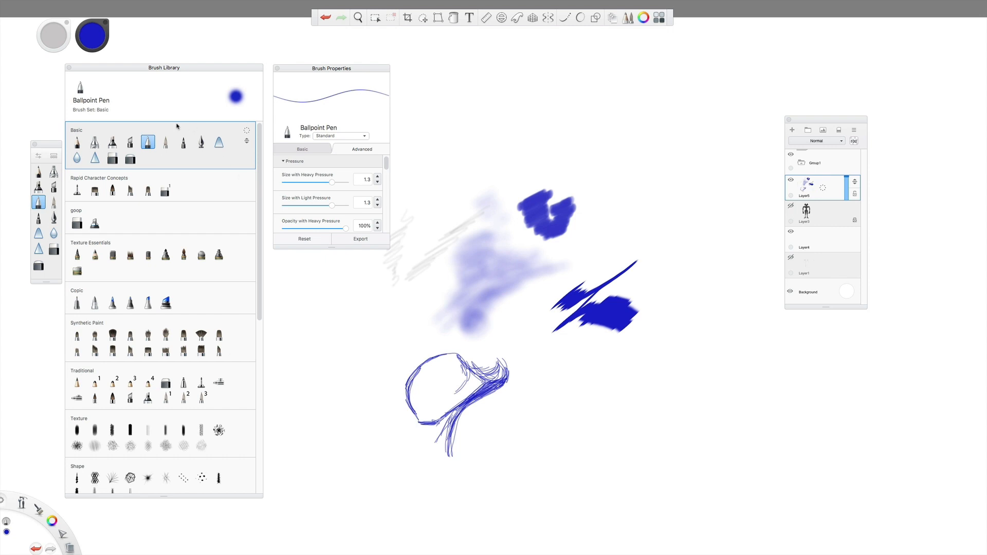
Fill a solid blue patch above the marker swatches with the Paintbrush, and draw a curved stroke beside it with the Felt Tip Pen.
{"action": "left_click", "coordinate": [165, 142]}
{"action": "mouse_move", "coordinate": [522, 162]}
{"action": "left_mouse_down"}
{"action": "mouse_move", "coordinate": [571, 135]}
{"action": "mouse_move", "coordinate": [546, 121]}
{"action": "mouse_move", "coordinate": [498, 146]}
{"action": "mouse_move", "coordinate": [545, 144]}
{"action": "mouse_move", "coordinate": [520, 157]}
{"action": "mouse_move", "coordinate": [556, 142]}
{"action": "mouse_move", "coordinate": [548, 167]}
{"action": "mouse_move", "coordinate": [508, 178]}
{"action": "mouse_move", "coordinate": [521, 144]}
{"action": "mouse_move", "coordinate": [516, 131]}
{"action": "mouse_move", "coordinate": [501, 136]}
{"action": "mouse_move", "coordinate": [545, 117]}
{"action": "mouse_move", "coordinate": [571, 131]}
{"action": "mouse_move", "coordinate": [572, 151]}
{"action": "mouse_move", "coordinate": [551, 176]}
{"action": "mouse_move", "coordinate": [514, 194]}
{"action": "mouse_move", "coordinate": [552, 197]}
{"action": "left_mouse_up"}
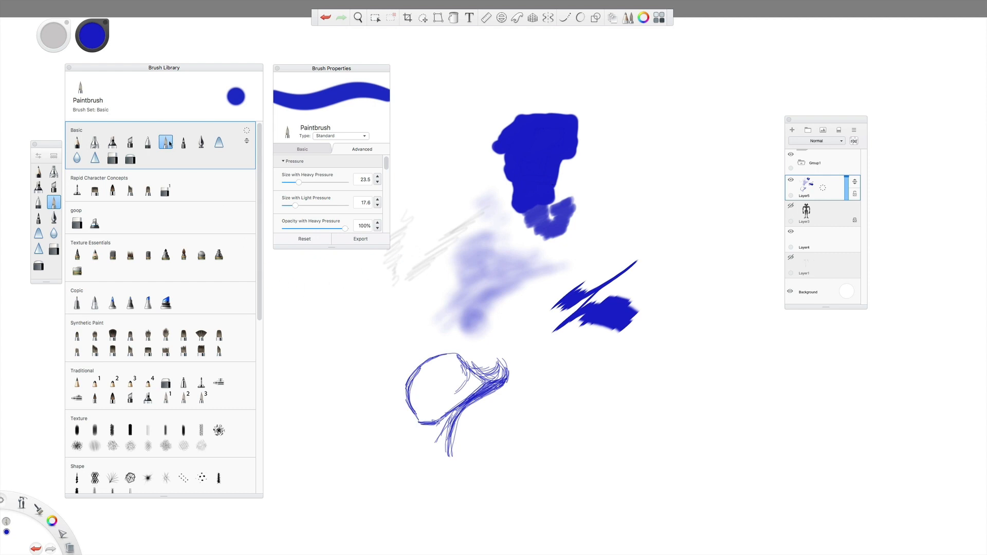
{"action": "left_click", "coordinate": [184, 143]}
{"action": "mouse_move", "coordinate": [681, 144]}
{"action": "left_mouse_down"}
{"action": "mouse_move", "coordinate": [651, 167]}
{"action": "mouse_move", "coordinate": [646, 198]}
{"action": "mouse_move", "coordinate": [647, 186]}
{"action": "left_mouse_up"}
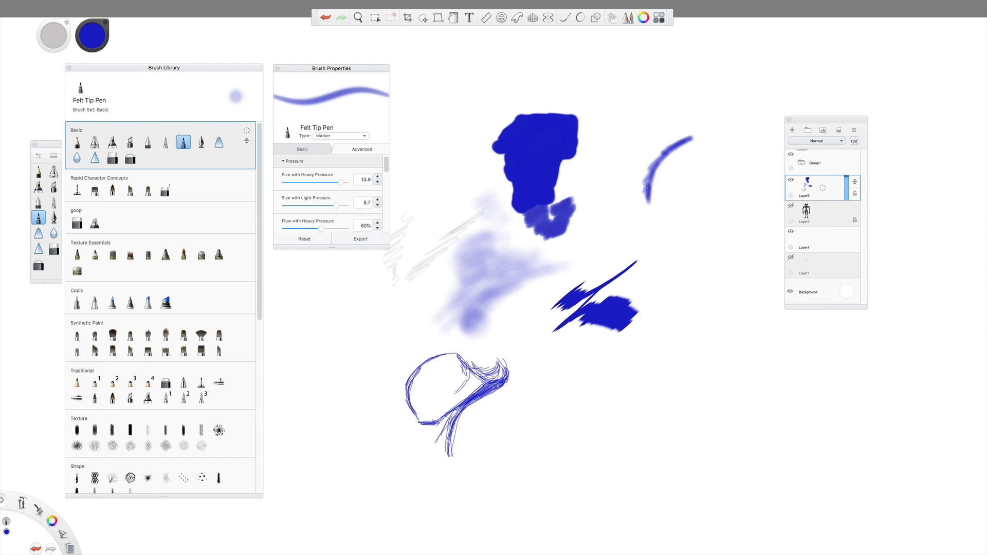
Change the colour to red-orange and draw a fan of tapered strokes with the Inking Pen beneath the chisel-tip marks.
{"action": "left_click", "coordinate": [96, 40]}
{"action": "left_click", "coordinate": [110, 31]}
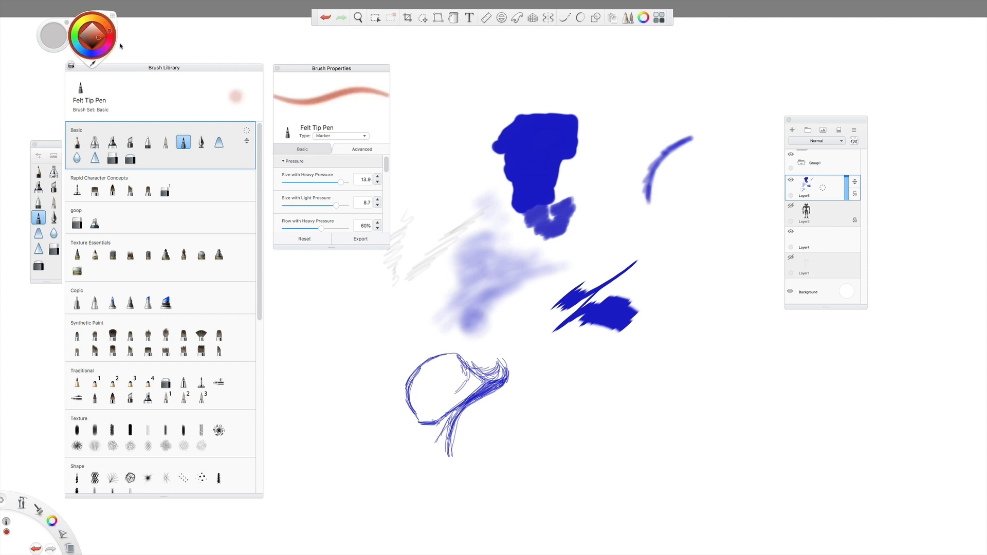
{"action": "left_click", "coordinate": [201, 142]}
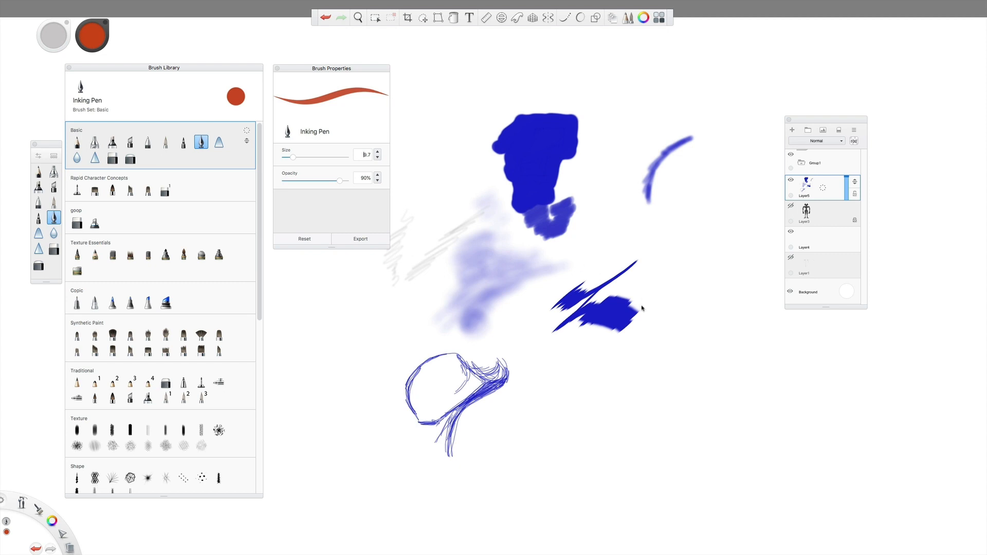
{"action": "mouse_move", "coordinate": [566, 410]}
{"action": "left_mouse_down"}
{"action": "mouse_move", "coordinate": [581, 386]}
{"action": "mouse_move", "coordinate": [566, 411]}
{"action": "mouse_move", "coordinate": [598, 378]}
{"action": "mouse_move", "coordinate": [563, 411]}
{"action": "mouse_move", "coordinate": [596, 382]}
{"action": "mouse_move", "coordinate": [565, 409]}
{"action": "mouse_move", "coordinate": [604, 387]}
{"action": "mouse_move", "coordinate": [562, 410]}
{"action": "mouse_move", "coordinate": [565, 392]}
{"action": "mouse_move", "coordinate": [559, 407]}
{"action": "mouse_move", "coordinate": [624, 371]}
{"action": "mouse_move", "coordinate": [578, 407]}
{"action": "left_mouse_up"}
{"action": "left_click_drag", "start_coordinate": [568, 414], "coordinate": [638, 373]}
{"action": "left_click_drag", "start_coordinate": [566, 416], "coordinate": [647, 373]}
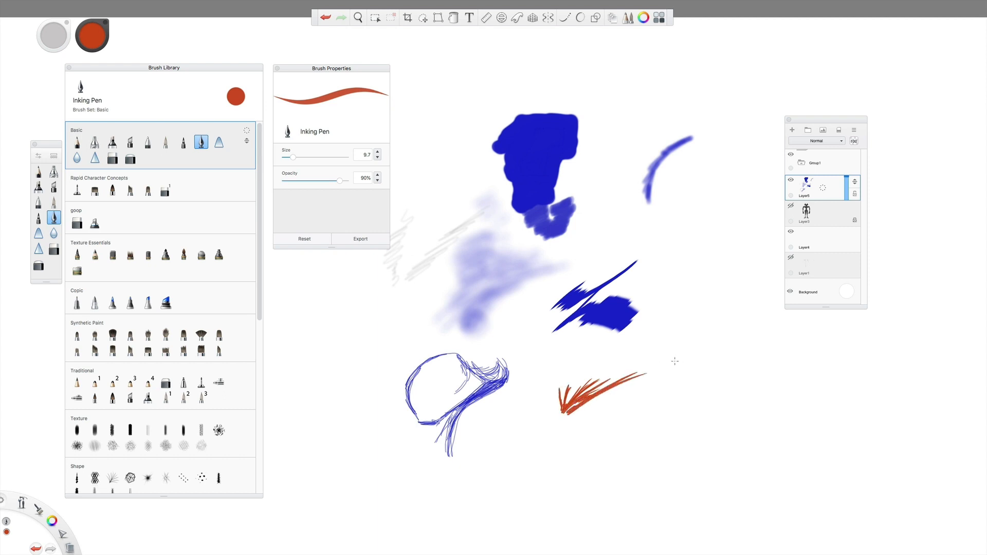
Smudge the base of the red-orange ink strokes with the Smear brush.
{"action": "left_click", "coordinate": [219, 143]}
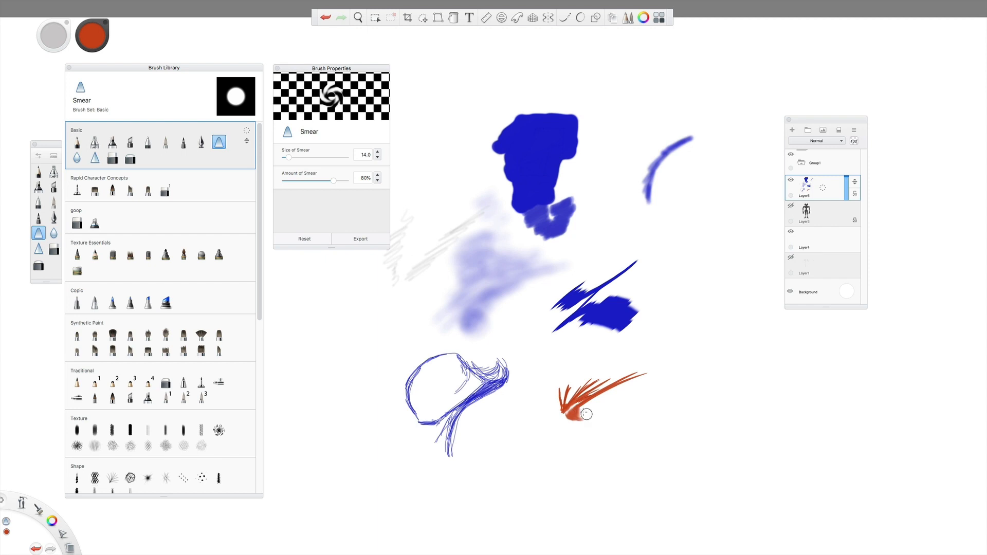
{"action": "mouse_move", "coordinate": [580, 411]}
{"action": "left_mouse_down"}
{"action": "mouse_move", "coordinate": [545, 409]}
{"action": "mouse_move", "coordinate": [559, 412]}
{"action": "mouse_move", "coordinate": [552, 423]}
{"action": "mouse_move", "coordinate": [562, 414]}
{"action": "mouse_move", "coordinate": [570, 434]}
{"action": "mouse_move", "coordinate": [568, 420]}
{"action": "mouse_move", "coordinate": [580, 430]}
{"action": "mouse_move", "coordinate": [590, 413]}
{"action": "left_mouse_up"}
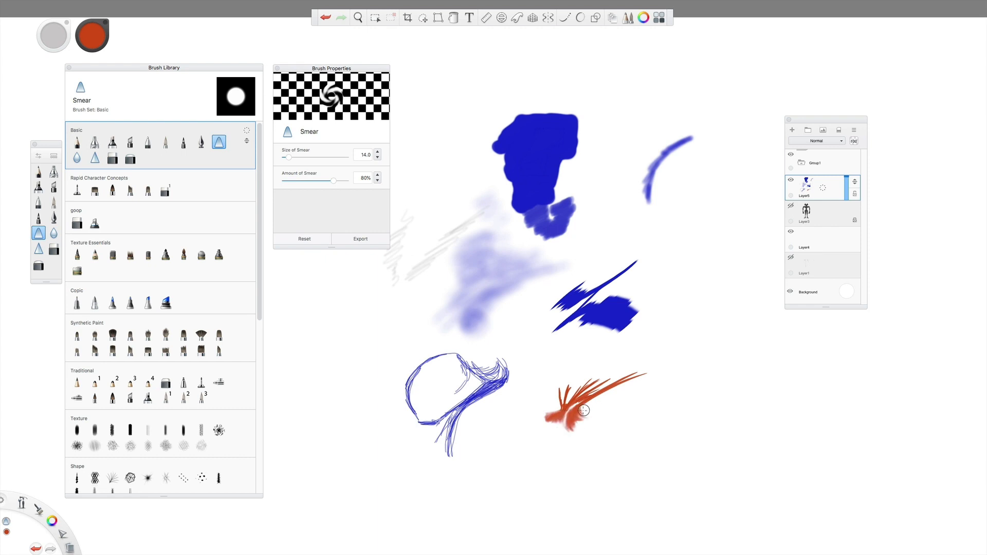
Soften the base of the red-orange ink strokes with the Smear and Blur brushes, finishing with the Sharpen brush.
{"action": "mouse_move", "coordinate": [582, 411]}
{"action": "left_mouse_down"}
{"action": "mouse_move", "coordinate": [617, 404]}
{"action": "mouse_move", "coordinate": [561, 417]}
{"action": "mouse_move", "coordinate": [530, 408]}
{"action": "mouse_move", "coordinate": [546, 433]}
{"action": "left_mouse_up"}
{"action": "left_click", "coordinate": [76, 158]}
{"action": "mouse_move", "coordinate": [547, 411]}
{"action": "left_mouse_down"}
{"action": "mouse_move", "coordinate": [565, 401]}
{"action": "mouse_move", "coordinate": [555, 406]}
{"action": "left_mouse_up"}
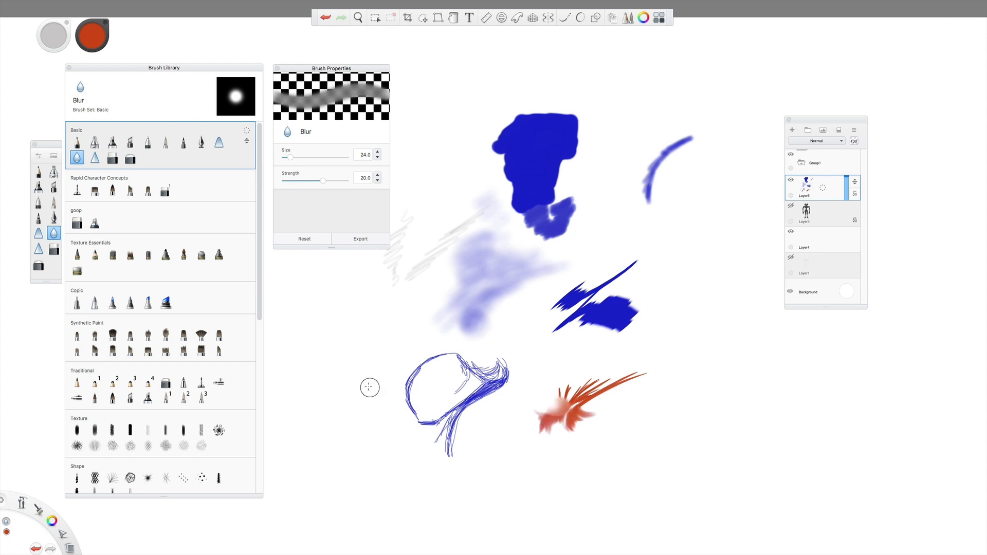
{"action": "left_click", "coordinate": [95, 160]}
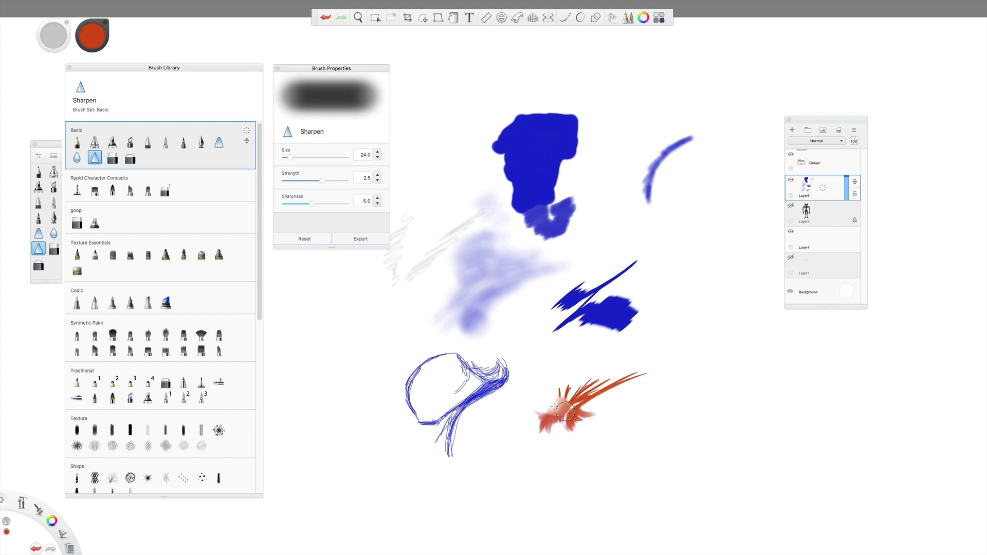
Erase along the lower edge of the blue chisel-tip patch with the Hard Eraser and the Soft Eraser.
{"action": "left_click", "coordinate": [113, 161]}
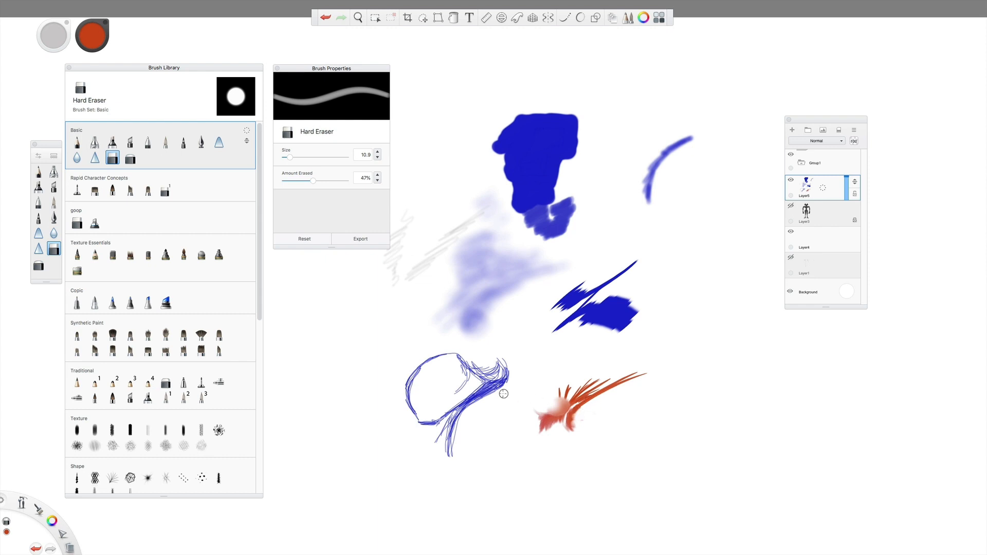
{"action": "mouse_move", "coordinate": [625, 329]}
{"action": "left_mouse_down"}
{"action": "mouse_move", "coordinate": [635, 323]}
{"action": "mouse_move", "coordinate": [613, 328]}
{"action": "left_mouse_up"}
{"action": "left_click", "coordinate": [130, 158]}
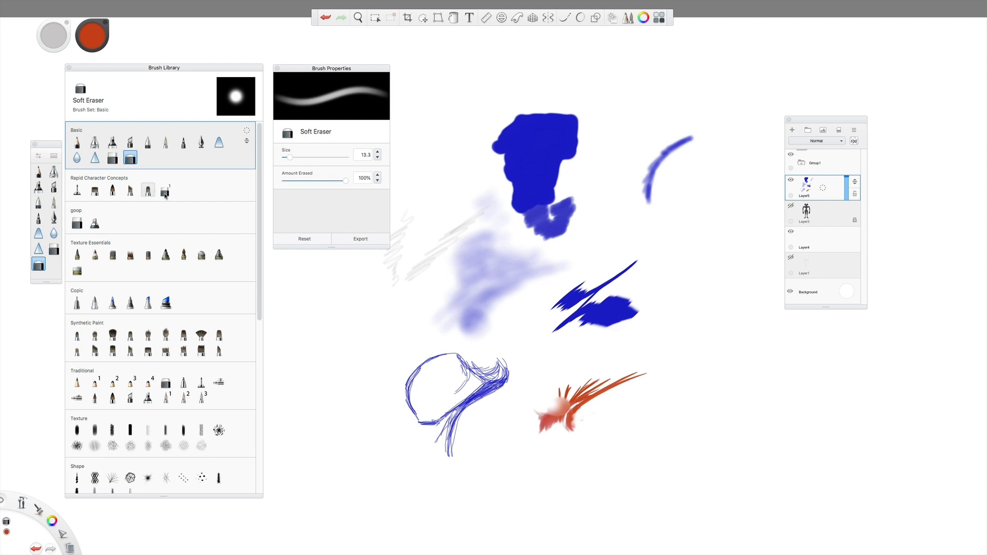
{"action": "mouse_move", "coordinate": [633, 321]}
{"action": "left_mouse_down"}
{"action": "mouse_move", "coordinate": [623, 314]}
{"action": "mouse_move", "coordinate": [627, 321]}
{"action": "left_mouse_up"}
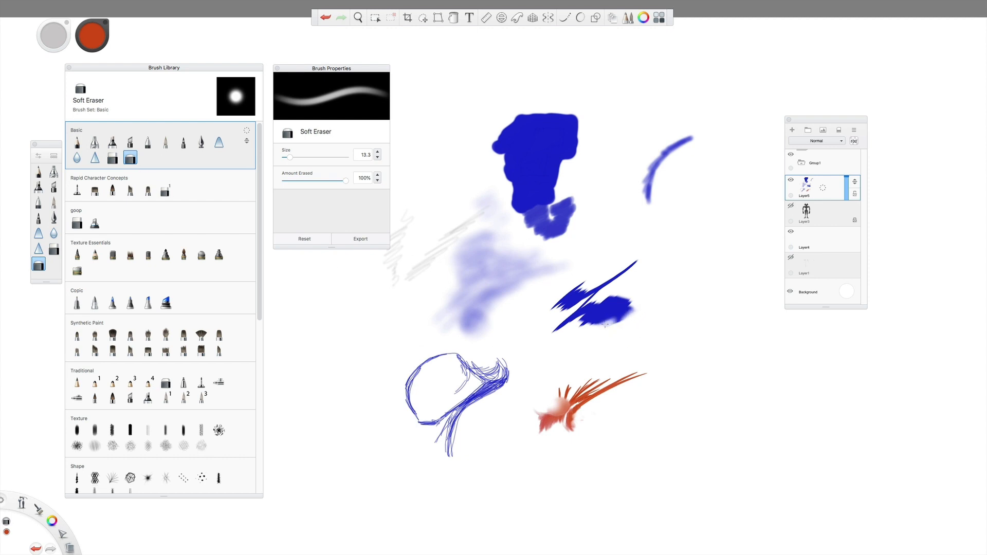
Draw jagged red-orange strokes with Felt Pen copy below the ballpoint sketch, and paint a patch beside them with Synthetic Heavy Flat Brush copy.
{"action": "left_click", "coordinate": [77, 189]}
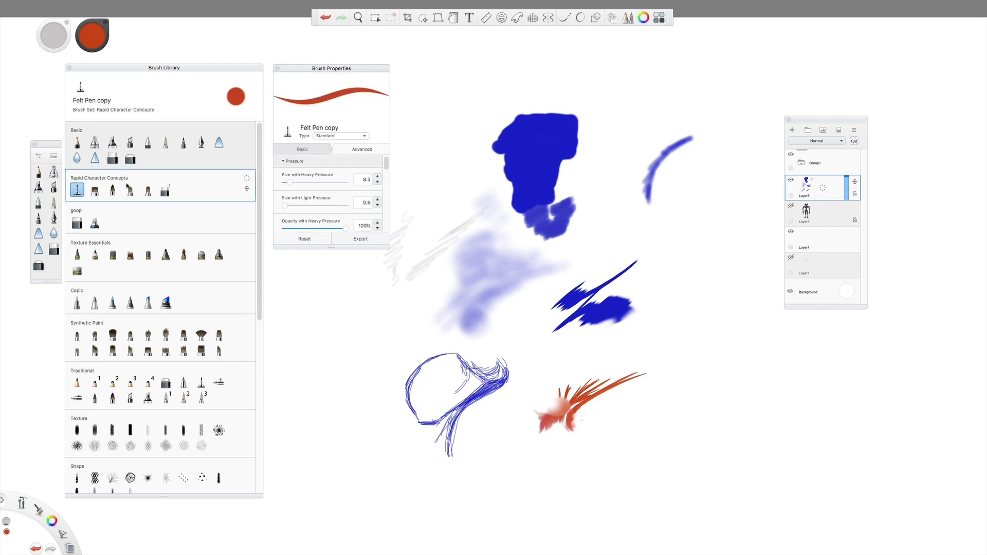
{"action": "left_click_drag", "start_coordinate": [352, 438], "coordinate": [369, 426]}
{"action": "left_click_drag", "start_coordinate": [351, 442], "coordinate": [311, 441]}
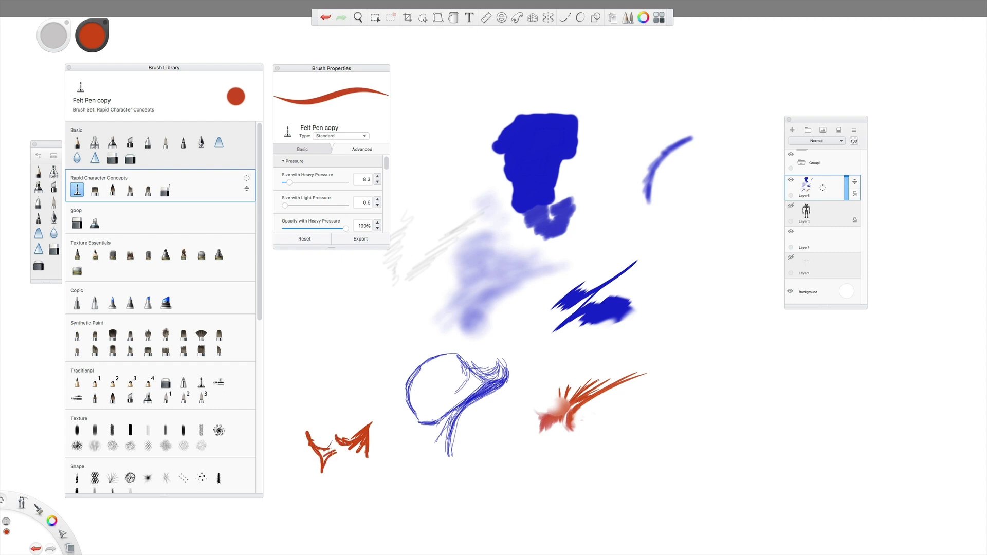
{"action": "left_click", "coordinate": [95, 191]}
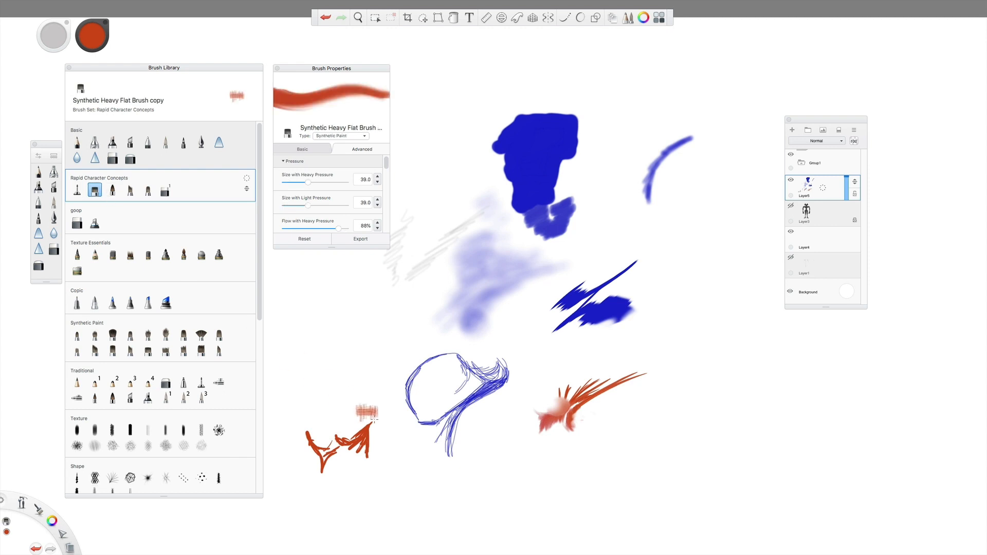
{"action": "mouse_move", "coordinate": [392, 466]}
{"action": "left_mouse_down"}
{"action": "mouse_move", "coordinate": [368, 480]}
{"action": "mouse_move", "coordinate": [386, 471]}
{"action": "mouse_move", "coordinate": [401, 481]}
{"action": "mouse_move", "coordinate": [390, 493]}
{"action": "mouse_move", "coordinate": [413, 465]}
{"action": "left_mouse_up"}
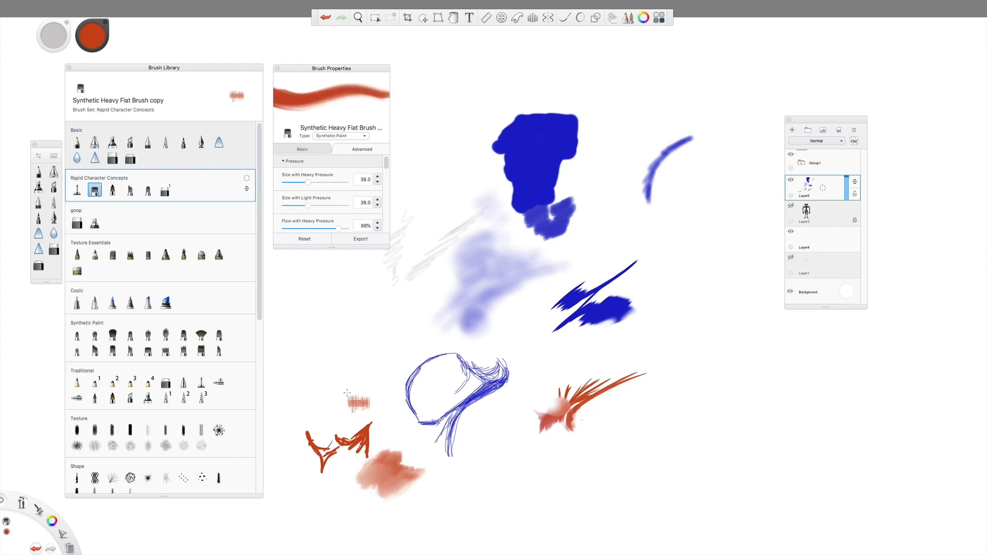
Hatch red-orange strokes with the Rapid Character Concepts Do-It-Yourself Brush, and paint a soft patch beside them with Synthetic Coarse Angular Brush 2 copy.
{"action": "left_click", "coordinate": [113, 191]}
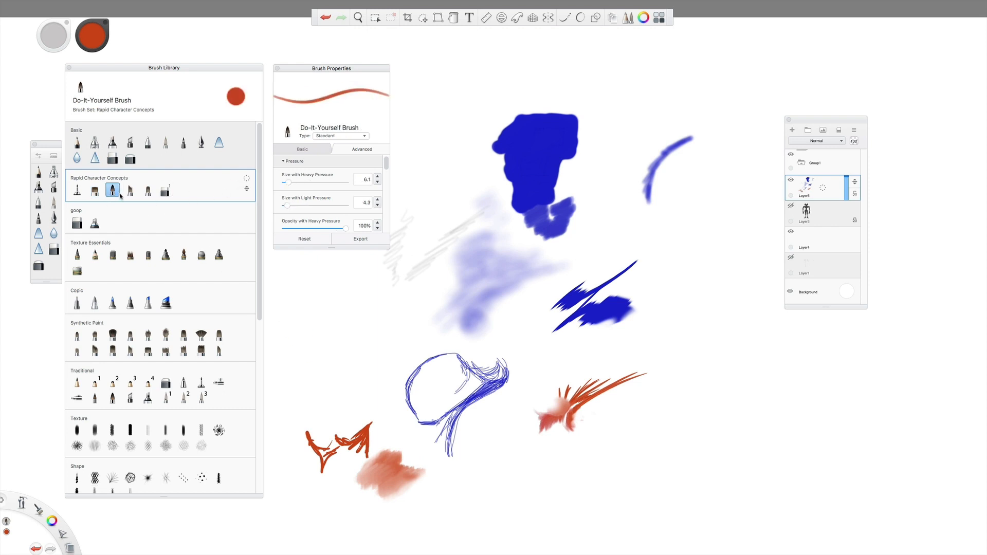
{"action": "mouse_move", "coordinate": [466, 481]}
{"action": "left_mouse_down"}
{"action": "mouse_move", "coordinate": [487, 453]}
{"action": "mouse_move", "coordinate": [463, 463]}
{"action": "left_mouse_up"}
{"action": "left_click", "coordinate": [130, 190]}
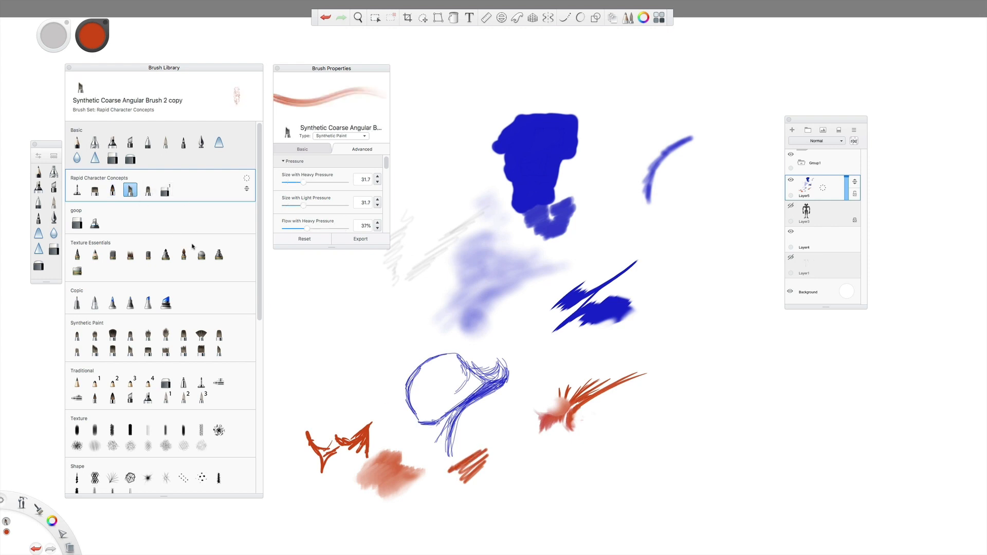
{"action": "mouse_move", "coordinate": [496, 492]}
{"action": "left_mouse_down"}
{"action": "mouse_move", "coordinate": [525, 478]}
{"action": "mouse_move", "coordinate": [504, 479]}
{"action": "mouse_move", "coordinate": [528, 454]}
{"action": "mouse_move", "coordinate": [506, 459]}
{"action": "mouse_move", "coordinate": [513, 451]}
{"action": "mouse_move", "coordinate": [531, 469]}
{"action": "mouse_move", "coordinate": [515, 497]}
{"action": "left_mouse_up"}
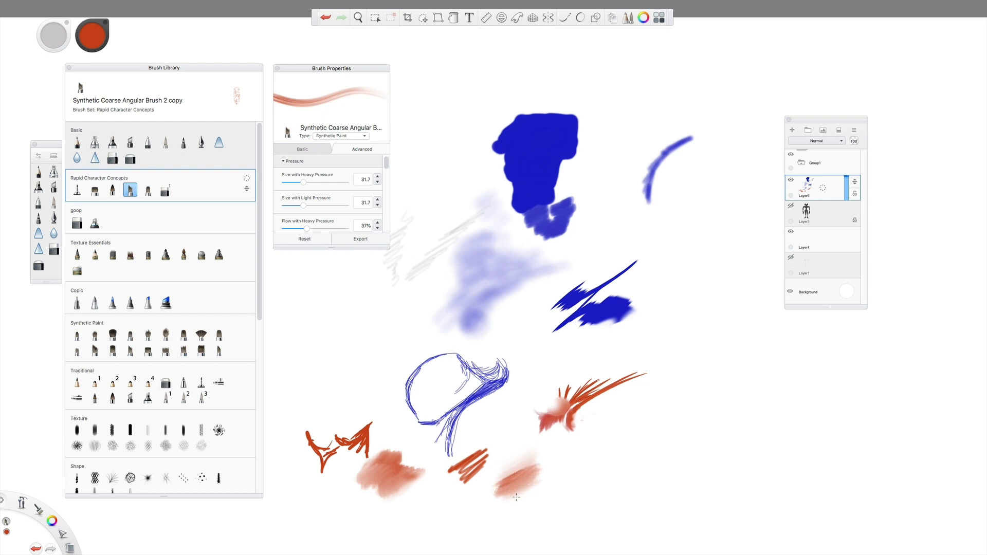
Change the colour to magenta and paint pale fanned strokes with Synthetic Coarse Round Brush copy beside the last orange patch.
{"action": "left_click", "coordinate": [94, 41]}
{"action": "left_click", "coordinate": [107, 45]}
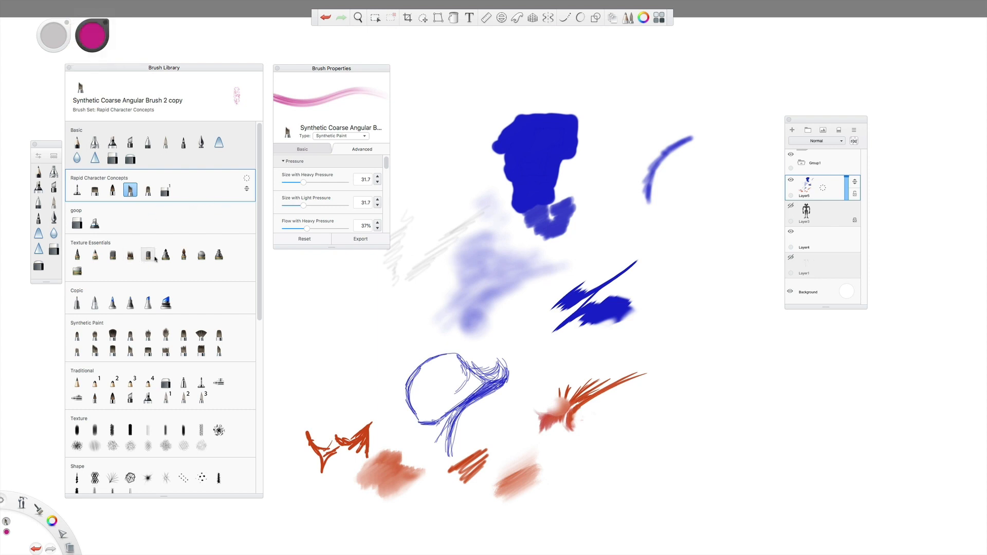
{"action": "left_click", "coordinate": [147, 191]}
{"action": "mouse_move", "coordinate": [591, 459]}
{"action": "left_mouse_down"}
{"action": "mouse_move", "coordinate": [579, 470]}
{"action": "mouse_move", "coordinate": [586, 503]}
{"action": "mouse_move", "coordinate": [559, 493]}
{"action": "mouse_move", "coordinate": [605, 463]}
{"action": "mouse_move", "coordinate": [602, 493]}
{"action": "mouse_move", "coordinate": [588, 461]}
{"action": "mouse_move", "coordinate": [572, 463]}
{"action": "left_mouse_up"}
{"action": "left_click_drag", "start_coordinate": [491, 430], "coordinate": [468, 428]}
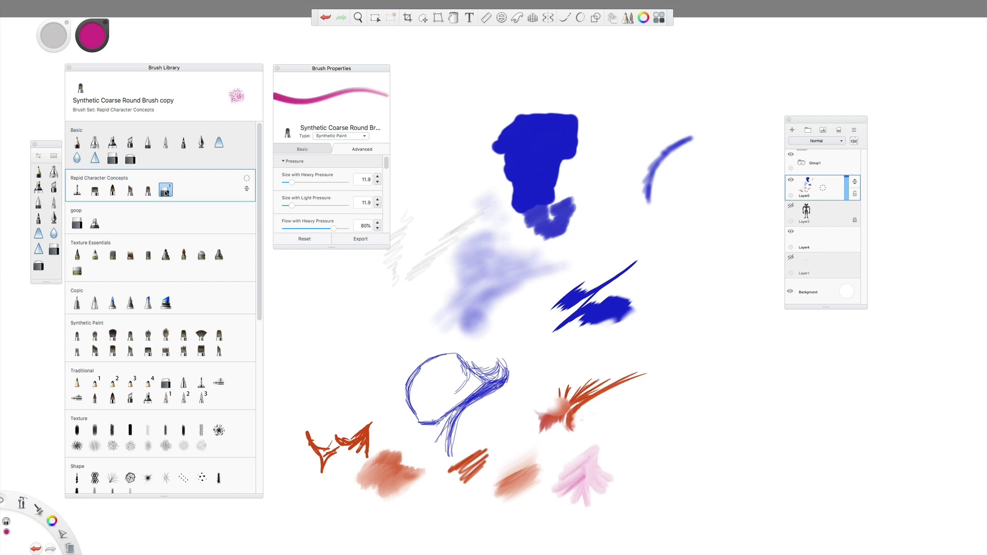
Paint a solid magenta blob over the pale pink strokes and erase inside it with the goop set's pressure eraser.
{"action": "left_click", "coordinate": [165, 190]}
{"action": "mouse_move", "coordinate": [578, 481]}
{"action": "left_mouse_down"}
{"action": "mouse_move", "coordinate": [613, 468]}
{"action": "mouse_move", "coordinate": [599, 480]}
{"action": "mouse_move", "coordinate": [633, 490]}
{"action": "left_mouse_up"}
{"action": "left_click", "coordinate": [77, 222]}
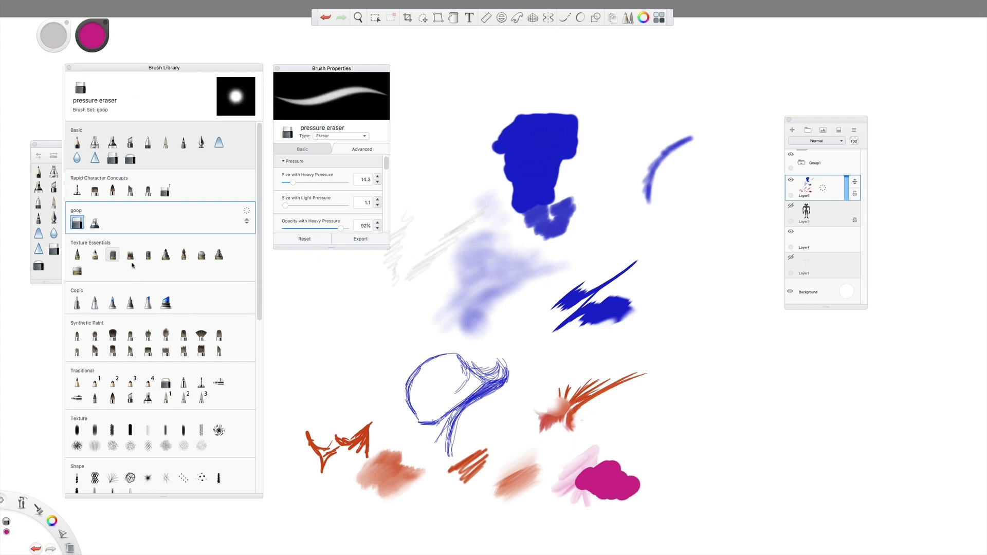
{"action": "mouse_move", "coordinate": [611, 471]}
{"action": "left_mouse_down"}
{"action": "mouse_move", "coordinate": [596, 472]}
{"action": "mouse_move", "coordinate": [623, 488]}
{"action": "mouse_move", "coordinate": [602, 491]}
{"action": "left_mouse_up"}
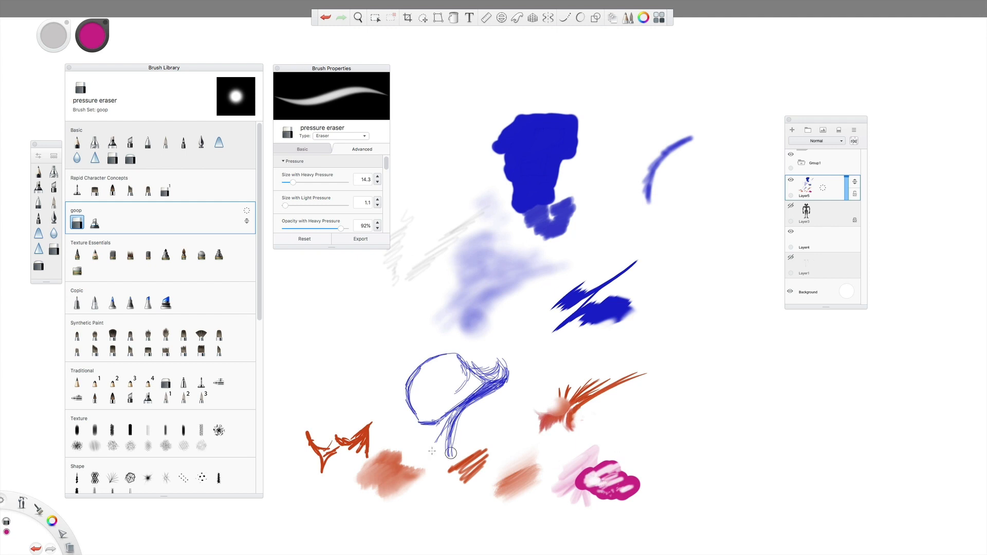
Paint a short magenta stroke below the red-orange fan with the goop Do-It-Yourself Brush, and draw a zigzag beside it with Signature Ink.
{"action": "left_click", "coordinate": [94, 223]}
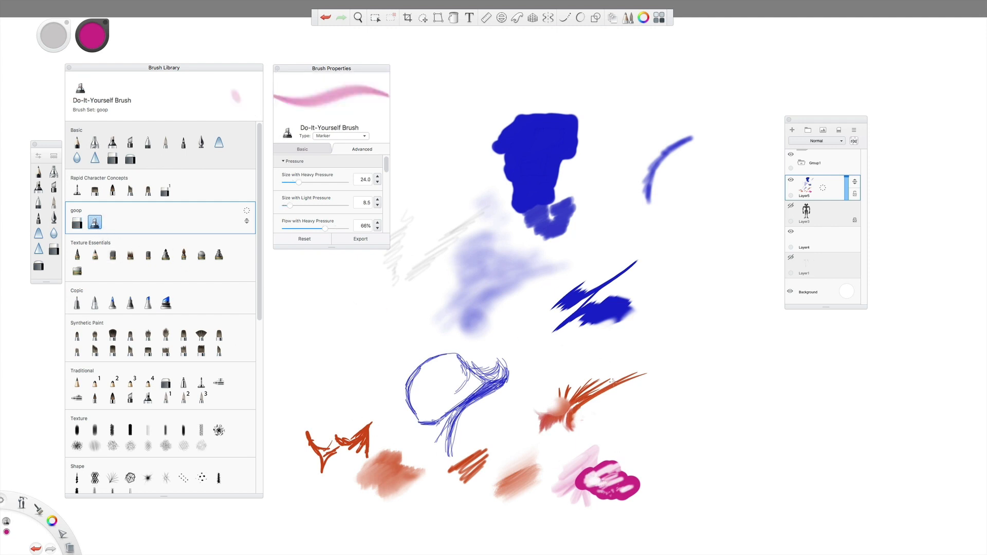
{"action": "left_click_drag", "start_coordinate": [602, 408], "coordinate": [656, 405]}
{"action": "left_click", "coordinate": [77, 254]}
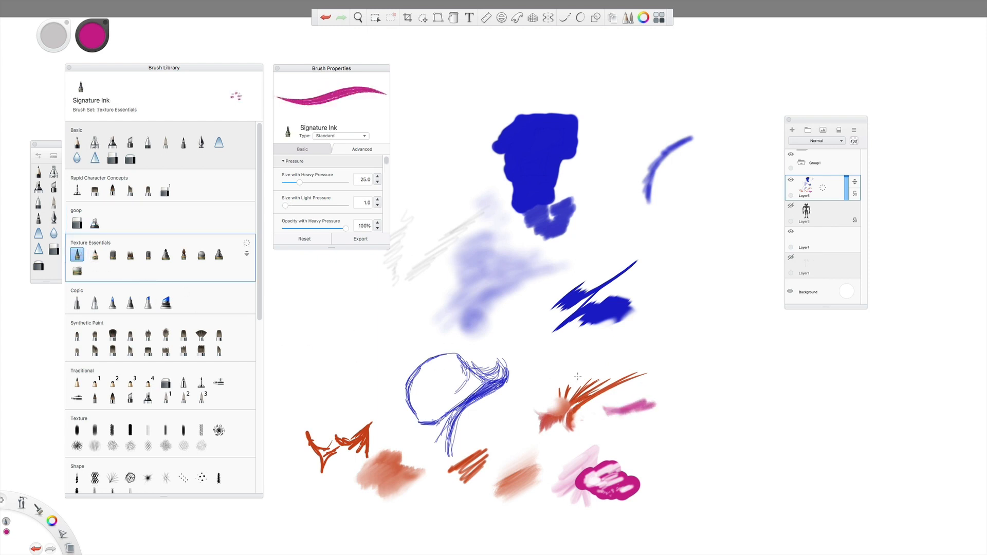
{"action": "mouse_move", "coordinate": [654, 438]}
{"action": "left_mouse_down"}
{"action": "mouse_move", "coordinate": [680, 431]}
{"action": "mouse_move", "coordinate": [703, 445]}
{"action": "left_mouse_up"}
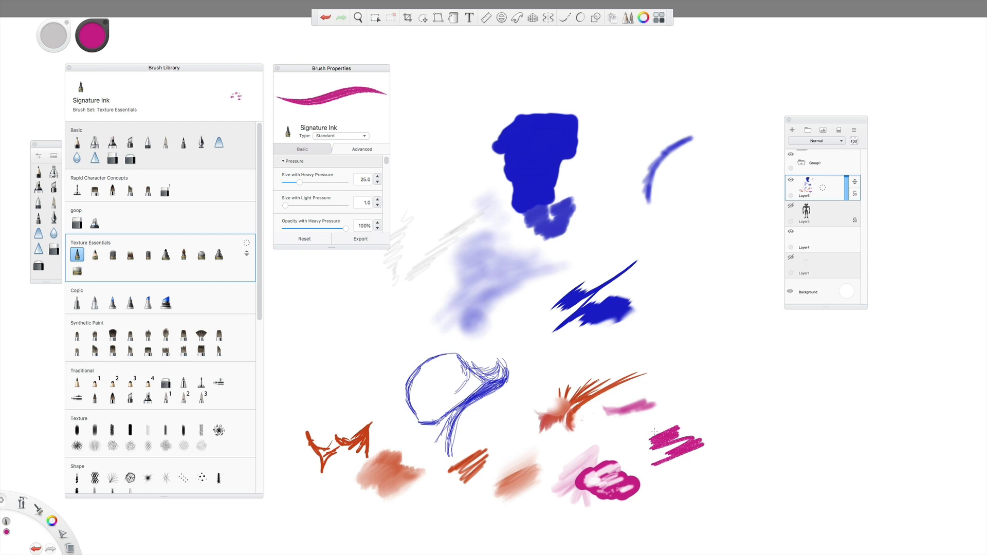
Hatch magenta marks with Pencil Pal beside the ink zigzag, and cover them with a large soft patch using the third Texture Essentials brush.
{"action": "left_click", "coordinate": [95, 255]}
{"action": "mouse_move", "coordinate": [725, 415]}
{"action": "left_mouse_down"}
{"action": "mouse_move", "coordinate": [729, 435]}
{"action": "mouse_move", "coordinate": [696, 451]}
{"action": "left_mouse_up"}
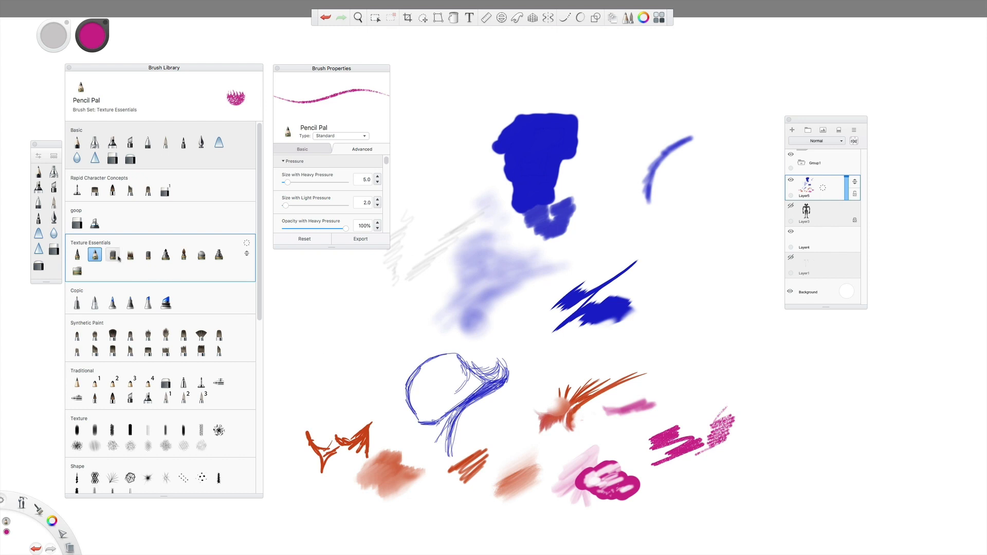
{"action": "left_click", "coordinate": [113, 254]}
{"action": "mouse_move", "coordinate": [722, 384]}
{"action": "left_mouse_down"}
{"action": "mouse_move", "coordinate": [684, 399]}
{"action": "mouse_move", "coordinate": [722, 404]}
{"action": "mouse_move", "coordinate": [756, 426]}
{"action": "mouse_move", "coordinate": [751, 458]}
{"action": "mouse_move", "coordinate": [730, 478]}
{"action": "left_mouse_up"}
{"action": "left_click_drag", "start_coordinate": [324, 316], "coordinate": [294, 305]}
{"action": "key", "text": "ctrl+z"}
Scatter magenta specks around the swatches with Speckled, and hatch between the magenta marks with Rough Charcoal.
{"action": "left_click", "coordinate": [130, 254]}
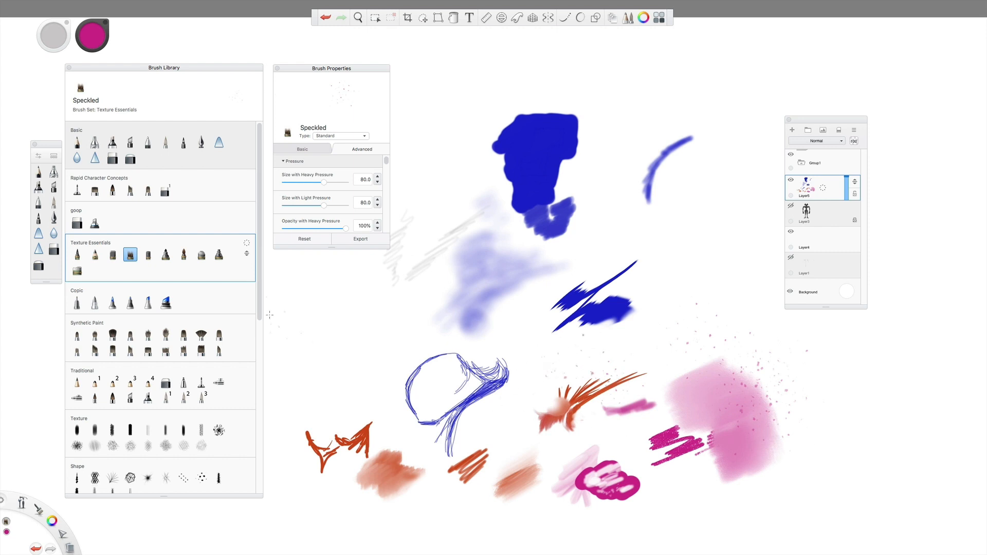
{"action": "left_click", "coordinate": [148, 254]}
{"action": "mouse_move", "coordinate": [627, 419]}
{"action": "left_mouse_down"}
{"action": "mouse_move", "coordinate": [609, 446]}
{"action": "mouse_move", "coordinate": [640, 452]}
{"action": "mouse_move", "coordinate": [637, 462]}
{"action": "mouse_move", "coordinate": [661, 478]}
{"action": "mouse_move", "coordinate": [650, 503]}
{"action": "mouse_move", "coordinate": [674, 502]}
{"action": "mouse_move", "coordinate": [674, 479]}
{"action": "mouse_move", "coordinate": [593, 435]}
{"action": "mouse_move", "coordinate": [606, 428]}
{"action": "mouse_move", "coordinate": [591, 450]}
{"action": "left_mouse_up"}
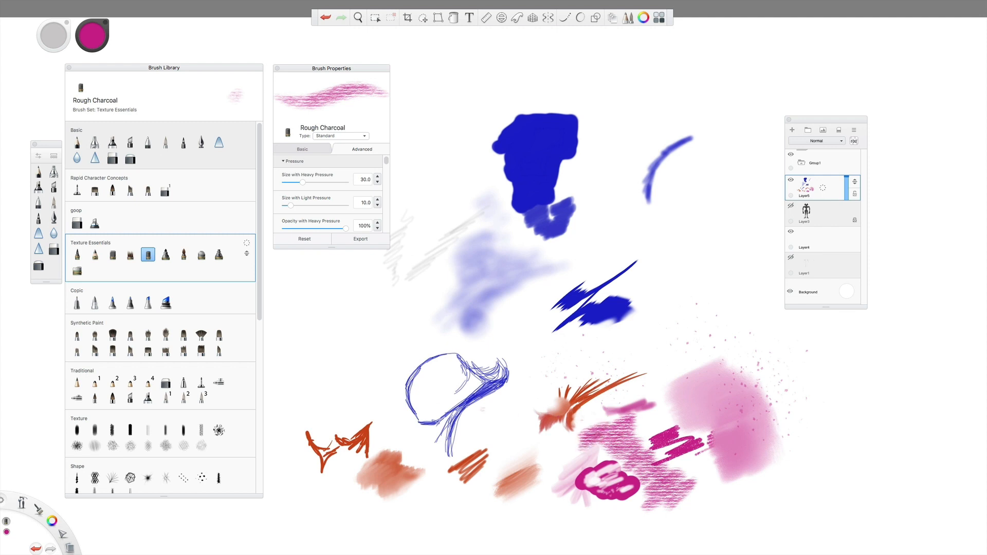
Paint textured pink strokes with the Dry Marker below the red-orange fan, and spread a pale wash around them with Watercolor.
{"action": "left_click", "coordinate": [166, 254]}
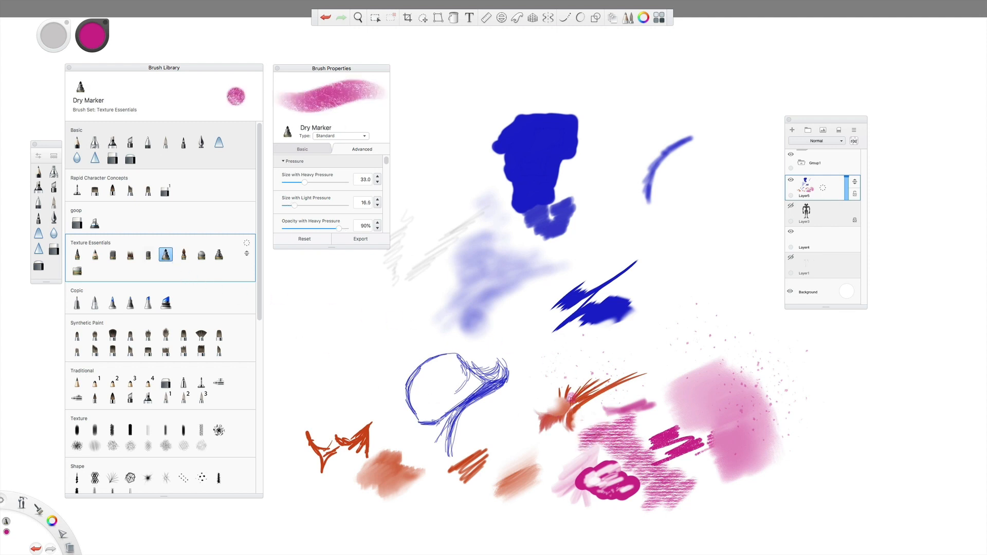
{"action": "mouse_move", "coordinate": [548, 436]}
{"action": "left_mouse_down"}
{"action": "mouse_move", "coordinate": [541, 455]}
{"action": "mouse_move", "coordinate": [551, 451]}
{"action": "mouse_move", "coordinate": [542, 438]}
{"action": "mouse_move", "coordinate": [512, 443]}
{"action": "mouse_move", "coordinate": [520, 438]}
{"action": "mouse_move", "coordinate": [524, 446]}
{"action": "mouse_move", "coordinate": [479, 476]}
{"action": "mouse_move", "coordinate": [529, 454]}
{"action": "mouse_move", "coordinate": [559, 457]}
{"action": "mouse_move", "coordinate": [538, 479]}
{"action": "mouse_move", "coordinate": [577, 446]}
{"action": "mouse_move", "coordinate": [522, 420]}
{"action": "mouse_move", "coordinate": [499, 438]}
{"action": "mouse_move", "coordinate": [514, 437]}
{"action": "mouse_move", "coordinate": [495, 461]}
{"action": "mouse_move", "coordinate": [503, 441]}
{"action": "mouse_move", "coordinate": [497, 447]}
{"action": "mouse_move", "coordinate": [522, 446]}
{"action": "mouse_move", "coordinate": [513, 469]}
{"action": "mouse_move", "coordinate": [538, 461]}
{"action": "mouse_move", "coordinate": [535, 486]}
{"action": "mouse_move", "coordinate": [551, 485]}
{"action": "mouse_move", "coordinate": [550, 462]}
{"action": "left_mouse_up"}
{"action": "left_click", "coordinate": [183, 254]}
{"action": "mouse_move", "coordinate": [492, 418]}
{"action": "left_mouse_down"}
{"action": "mouse_move", "coordinate": [450, 458]}
{"action": "mouse_move", "coordinate": [501, 411]}
{"action": "mouse_move", "coordinate": [481, 409]}
{"action": "mouse_move", "coordinate": [522, 412]}
{"action": "mouse_move", "coordinate": [530, 394]}
{"action": "mouse_move", "coordinate": [548, 403]}
{"action": "mouse_move", "coordinate": [535, 376]}
{"action": "mouse_move", "coordinate": [512, 379]}
{"action": "mouse_move", "coordinate": [571, 386]}
{"action": "mouse_move", "coordinate": [619, 417]}
{"action": "left_mouse_up"}
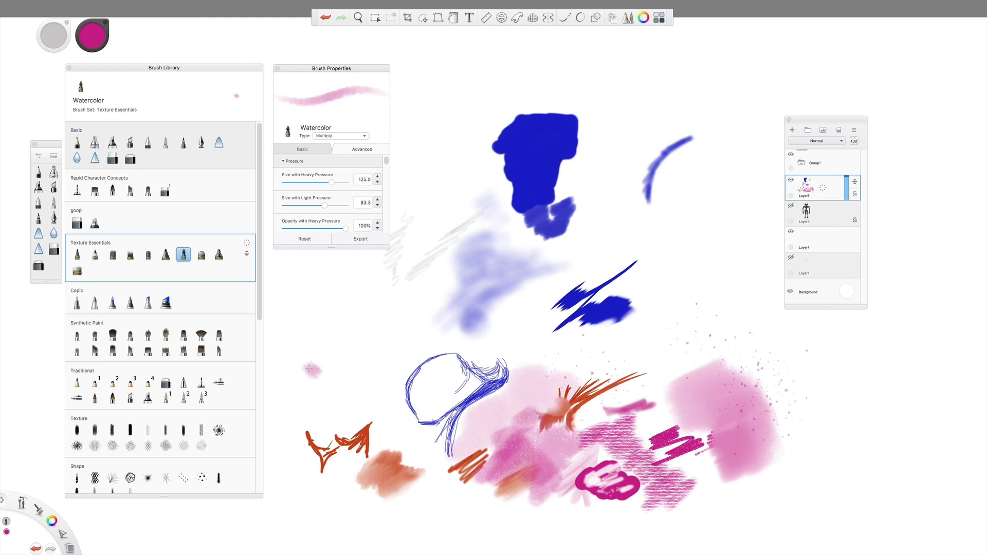
Paint a textured magenta band above the red-orange fan with the eighth Texture Essentials brush, and spray faint dust around it with Dusty Airbrush.
{"action": "left_click", "coordinate": [201, 254]}
{"action": "mouse_move", "coordinate": [542, 372]}
{"action": "left_mouse_down"}
{"action": "mouse_move", "coordinate": [527, 374]}
{"action": "mouse_move", "coordinate": [597, 383]}
{"action": "mouse_move", "coordinate": [571, 396]}
{"action": "mouse_move", "coordinate": [573, 370]}
{"action": "mouse_move", "coordinate": [514, 360]}
{"action": "mouse_move", "coordinate": [559, 369]}
{"action": "left_mouse_up"}
{"action": "left_click", "coordinate": [219, 255]}
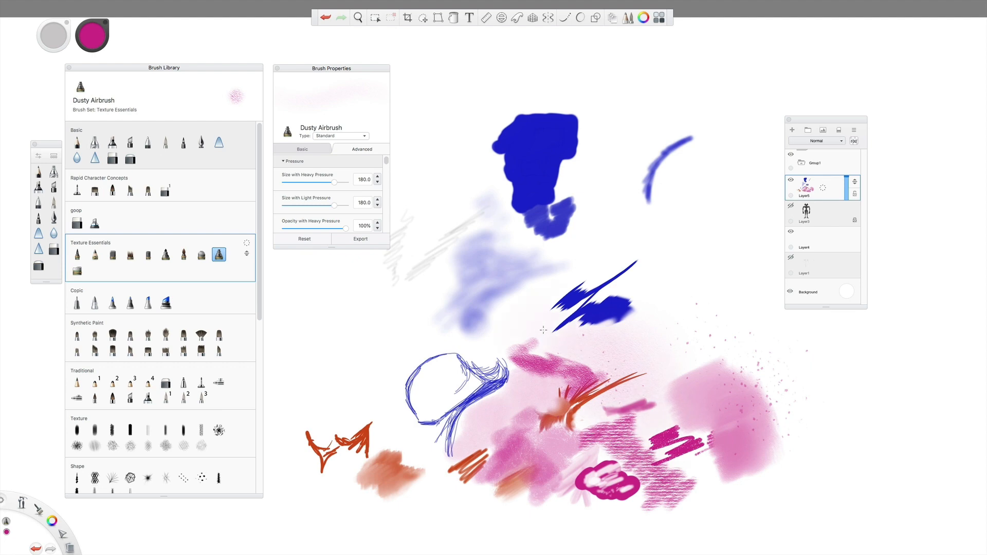
Erase a rough area between the red-orange fan and the large soft pink patch with the Square Eraser.
{"action": "left_click", "coordinate": [77, 271]}
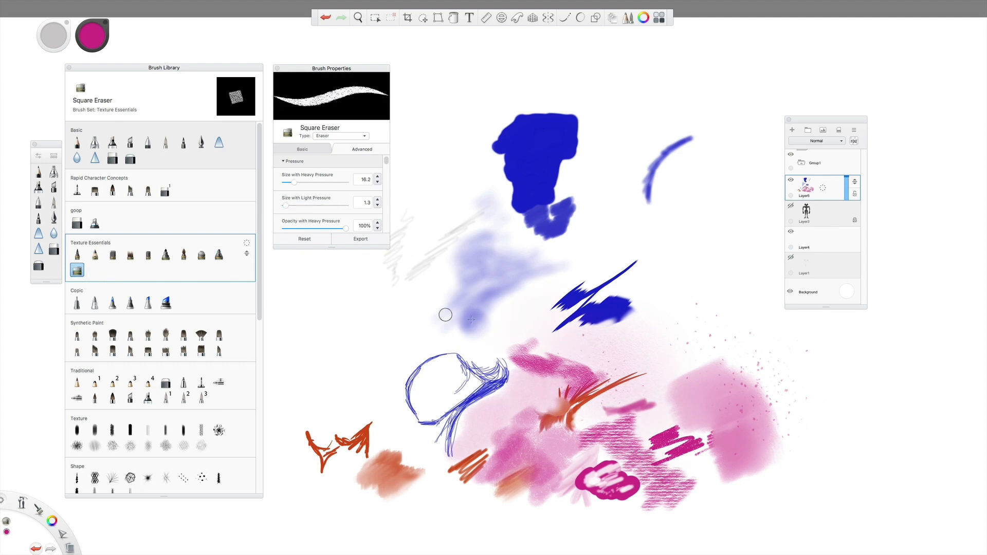
{"action": "mouse_move", "coordinate": [650, 351]}
{"action": "left_mouse_down"}
{"action": "mouse_move", "coordinate": [642, 360]}
{"action": "mouse_move", "coordinate": [667, 372]}
{"action": "mouse_move", "coordinate": [642, 391]}
{"action": "mouse_move", "coordinate": [662, 396]}
{"action": "mouse_move", "coordinate": [646, 408]}
{"action": "mouse_move", "coordinate": [657, 412]}
{"action": "mouse_move", "coordinate": [645, 420]}
{"action": "mouse_move", "coordinate": [657, 430]}
{"action": "mouse_move", "coordinate": [640, 429]}
{"action": "mouse_move", "coordinate": [637, 400]}
{"action": "mouse_move", "coordinate": [606, 404]}
{"action": "mouse_move", "coordinate": [673, 414]}
{"action": "mouse_move", "coordinate": [683, 411]}
{"action": "mouse_move", "coordinate": [683, 373]}
{"action": "left_mouse_up"}
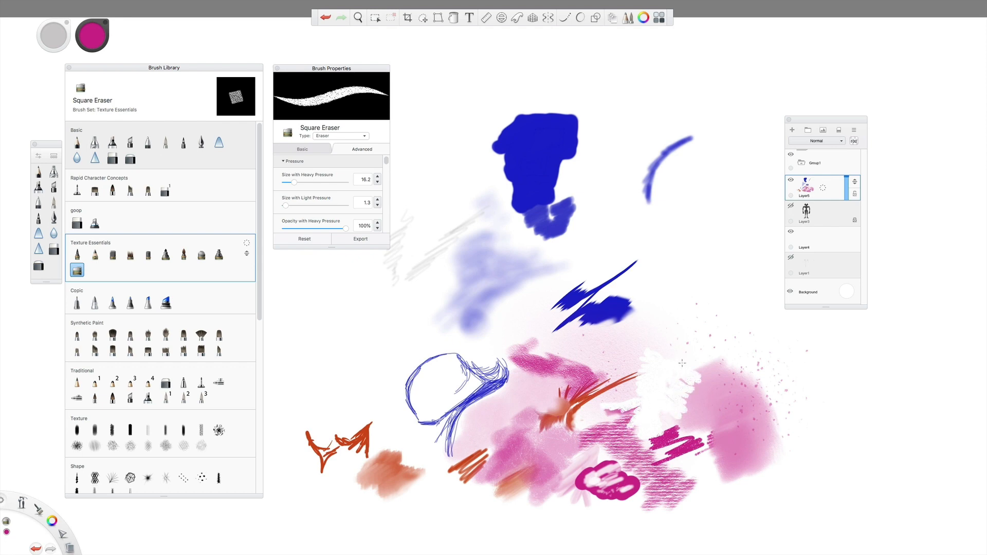
{"action": "mouse_move", "coordinate": [634, 360]}
{"action": "left_mouse_down"}
{"action": "mouse_move", "coordinate": [615, 380]}
{"action": "mouse_move", "coordinate": [631, 360]}
{"action": "left_mouse_up"}
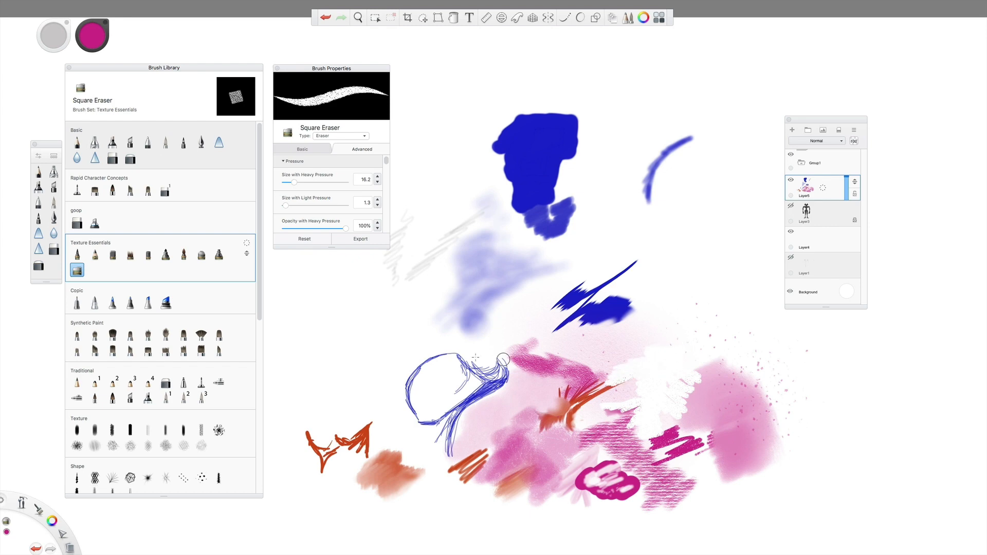
Hatch magenta strokes around the large soft pink patch with Copic Multi-liner, Copic Drawing Pen F and Copic Super Brush Nib.
{"action": "left_click", "coordinate": [79, 304]}
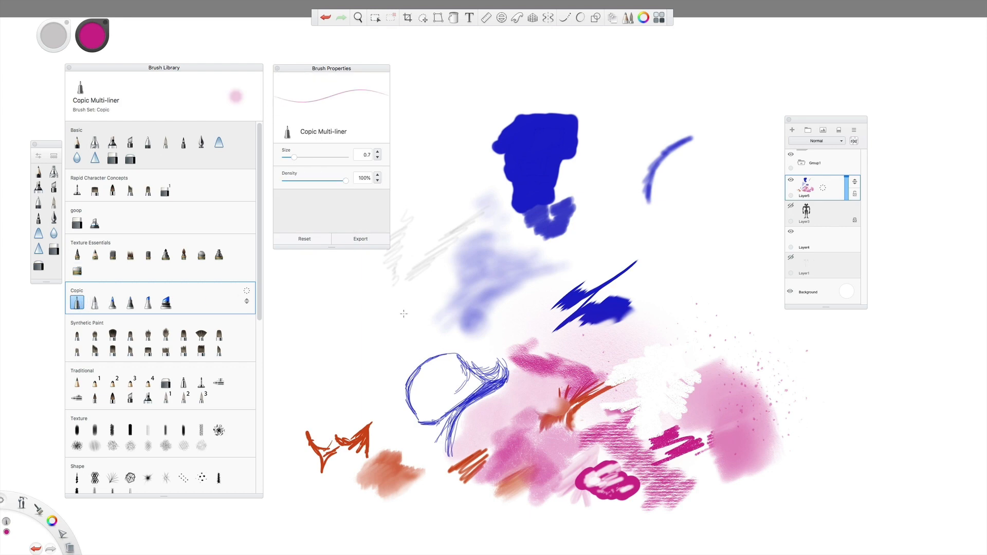
{"action": "mouse_move", "coordinate": [703, 346]}
{"action": "left_mouse_down"}
{"action": "mouse_move", "coordinate": [737, 350]}
{"action": "mouse_move", "coordinate": [695, 359]}
{"action": "mouse_move", "coordinate": [728, 355]}
{"action": "left_mouse_up"}
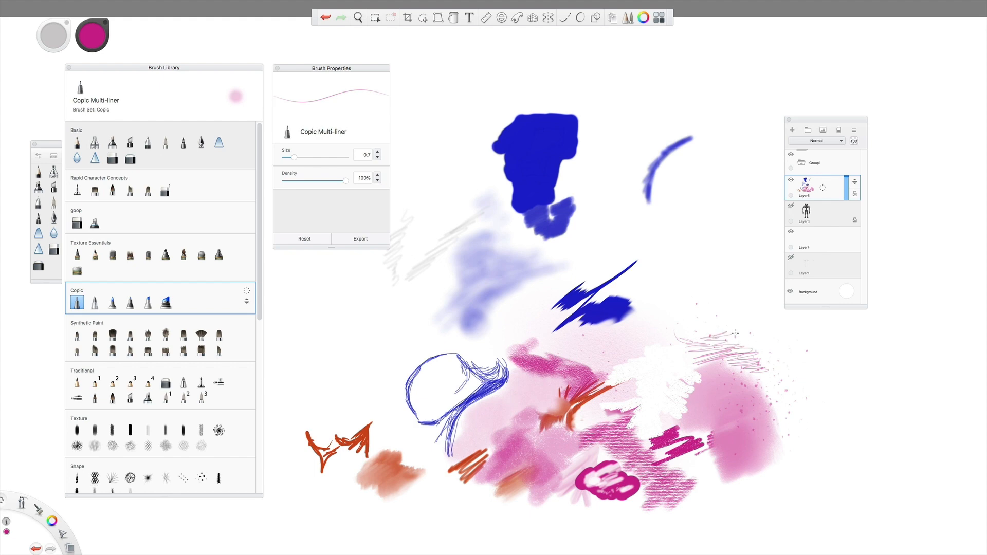
{"action": "left_click", "coordinate": [95, 303]}
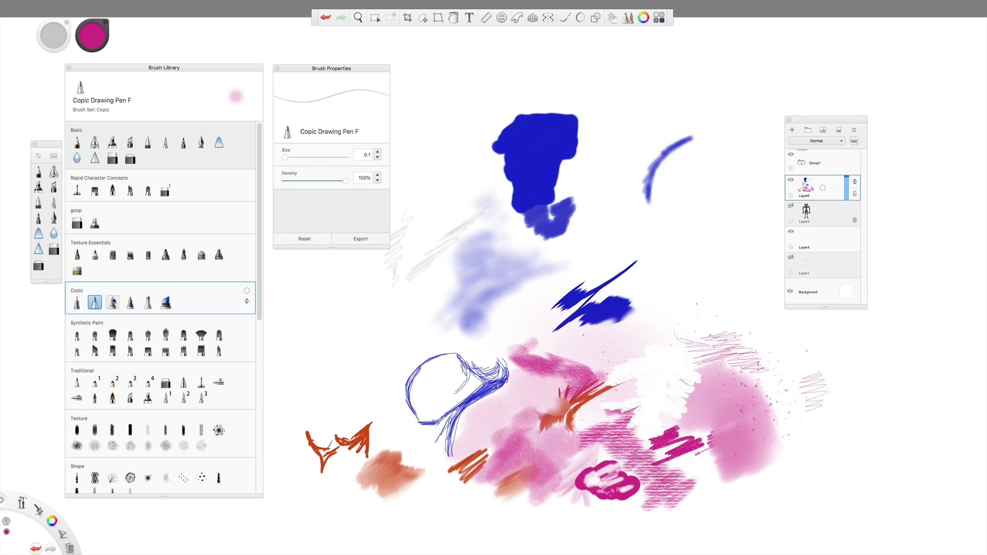
{"action": "left_click", "coordinate": [113, 302]}
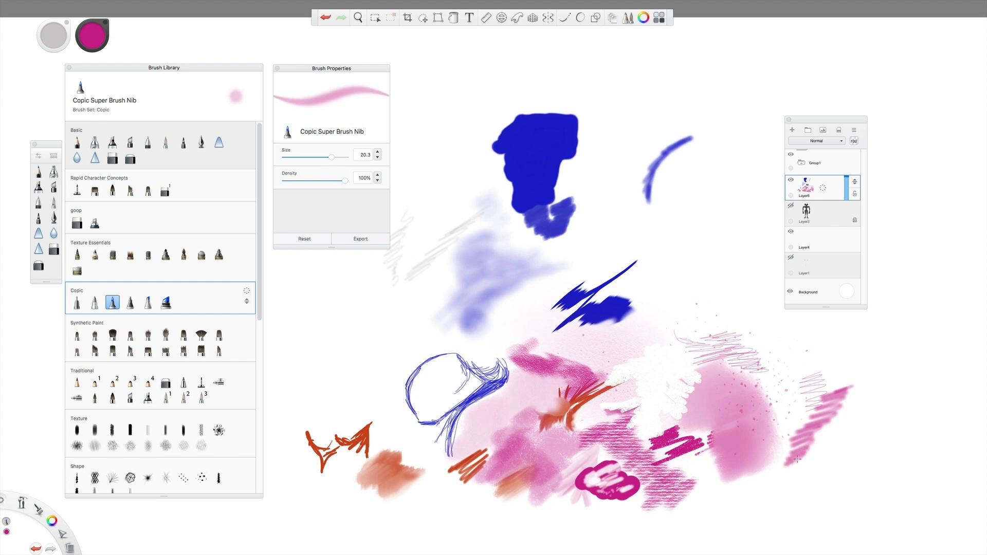
Browse the remaining brush sets in the Brush Library, from Copic down to Colorless.
{"action": "left_click_drag", "start_coordinate": [254, 300], "coordinate": [258, 457]}
{"action": "scroll", "coordinate": [245, 352], "scroll_direction": "up", "scroll_amount": 8}
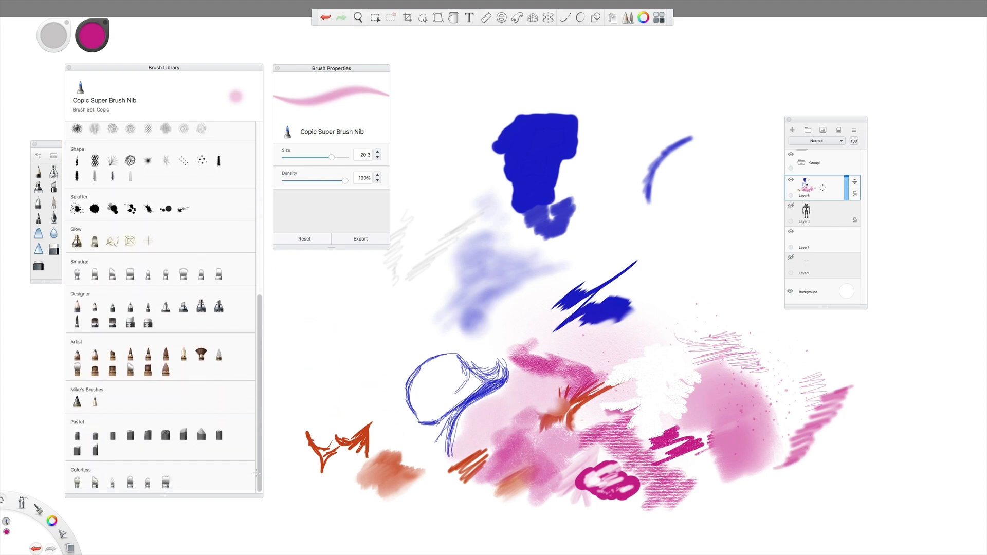
{"action": "scroll", "coordinate": [245, 352], "scroll_direction": "up", "scroll_amount": 5}
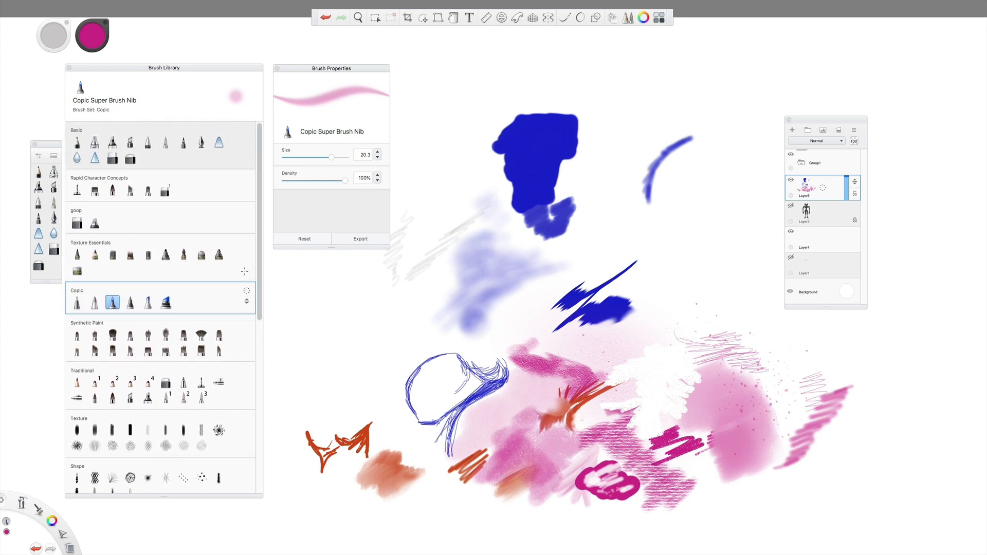
{"action": "scroll", "coordinate": [251, 255], "scroll_direction": "down", "scroll_amount": 10}
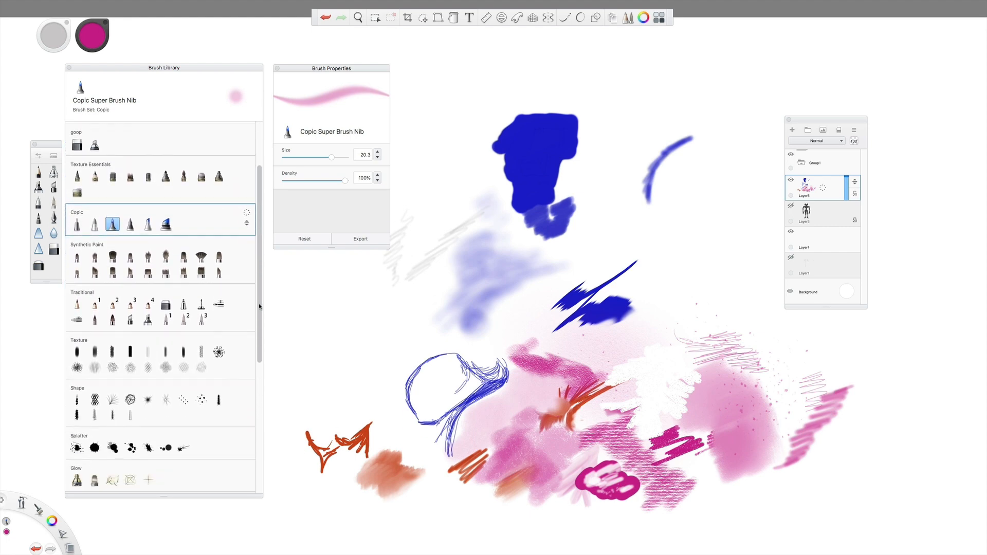
Change the active brush color to a slightly less saturated magenta.
{"action": "scroll", "coordinate": [248, 397], "scroll_direction": "down", "scroll_amount": 2}
{"action": "scroll", "coordinate": [238, 434], "scroll_direction": "up", "scroll_amount": 5}
{"action": "scroll", "coordinate": [246, 350], "scroll_direction": "up", "scroll_amount": 3}
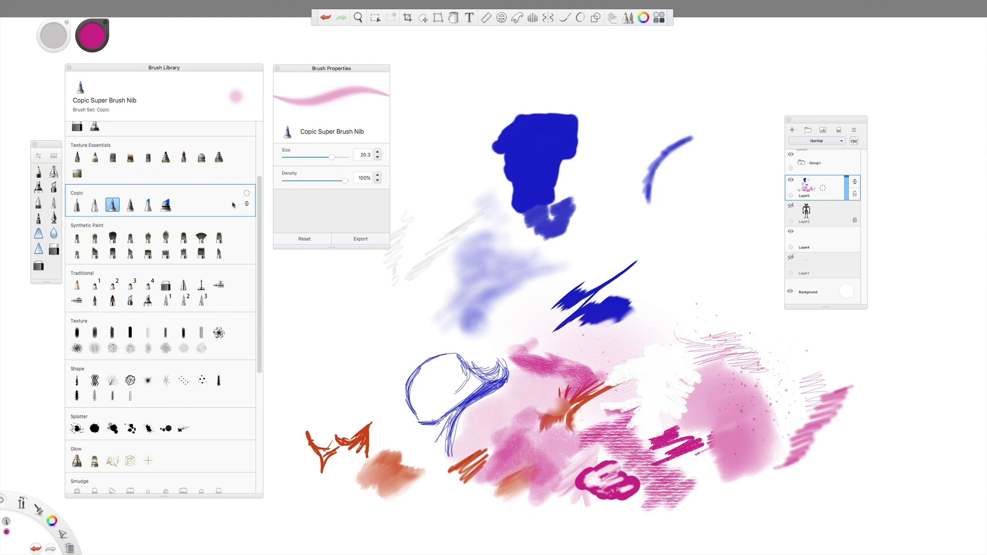
{"action": "left_click", "coordinate": [91, 43]}
{"action": "left_click", "coordinate": [92, 37]}
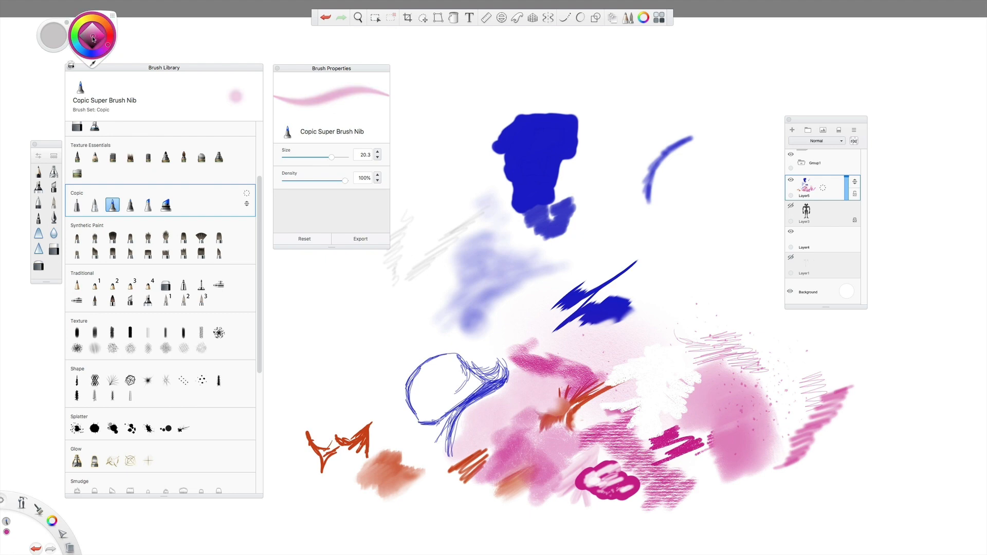
{"action": "left_click", "coordinate": [112, 17]}
{"action": "left_click", "coordinate": [111, 17]}
{"action": "left_click", "coordinate": [112, 17]}
{"action": "left_click", "coordinate": [306, 305]}
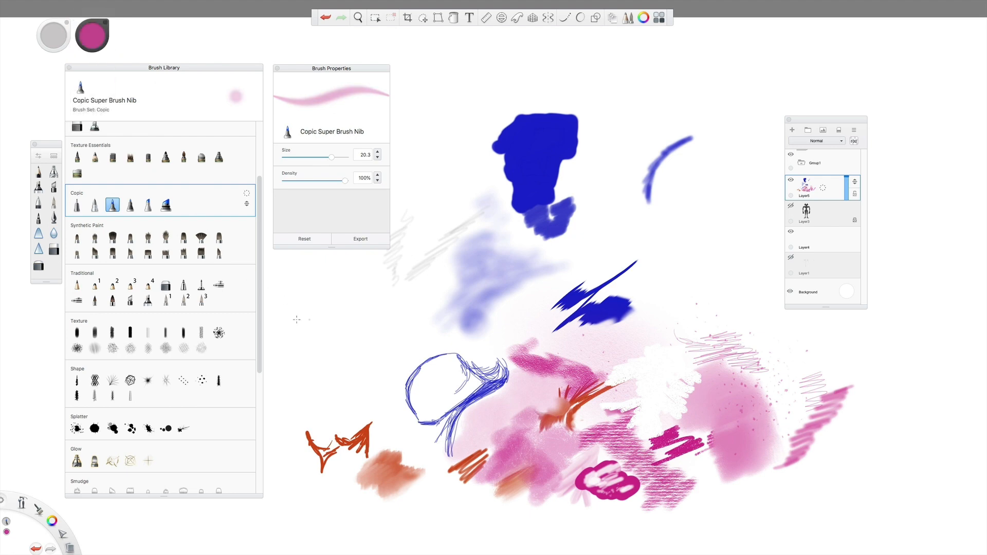
Paint magenta hatching with Copic Fine Nib and solid patches with Copic Medium Broad Nib and Copic Extra Broad Nib around the blue sketched circle.
{"action": "left_click", "coordinate": [129, 206]}
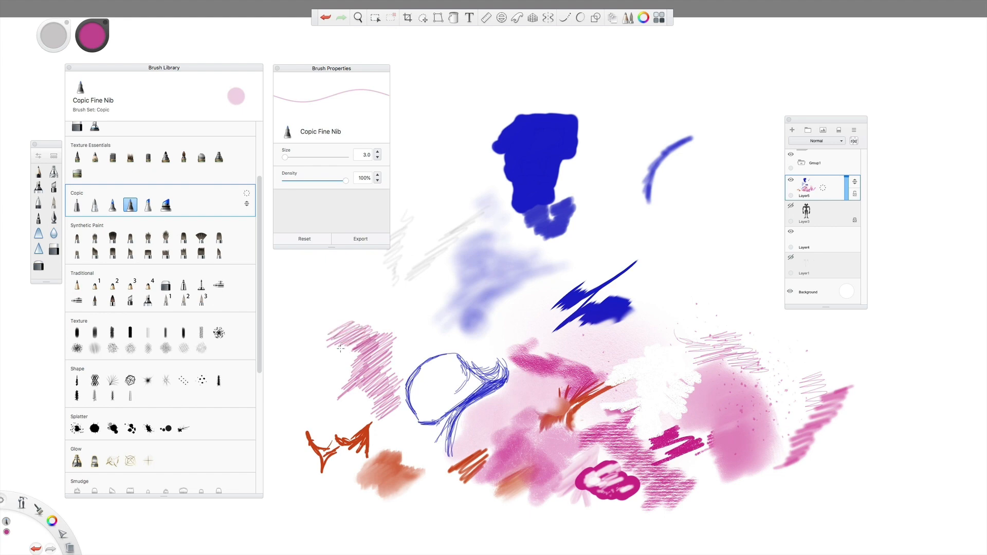
{"action": "left_click", "coordinate": [147, 205]}
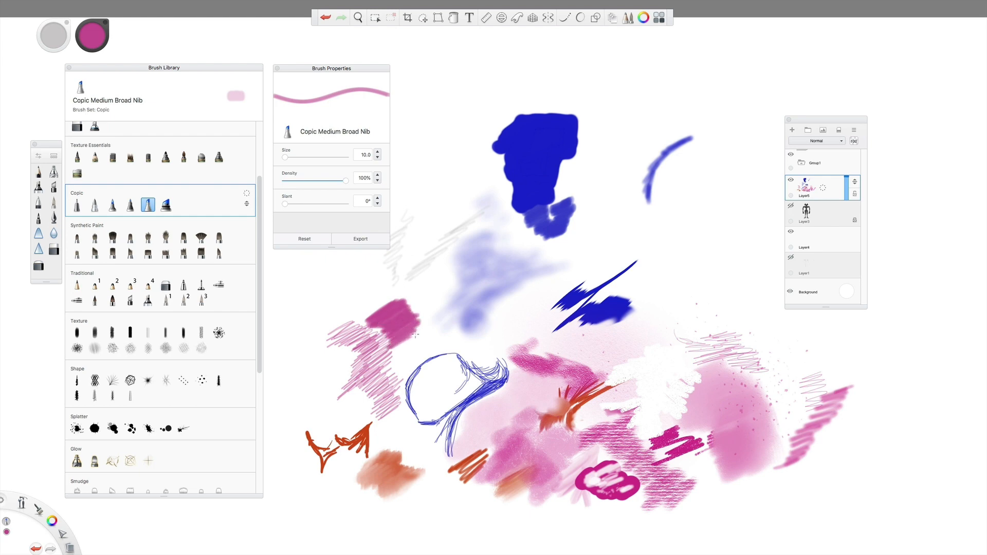
{"action": "left_click_drag", "start_coordinate": [388, 374], "coordinate": [395, 376]}
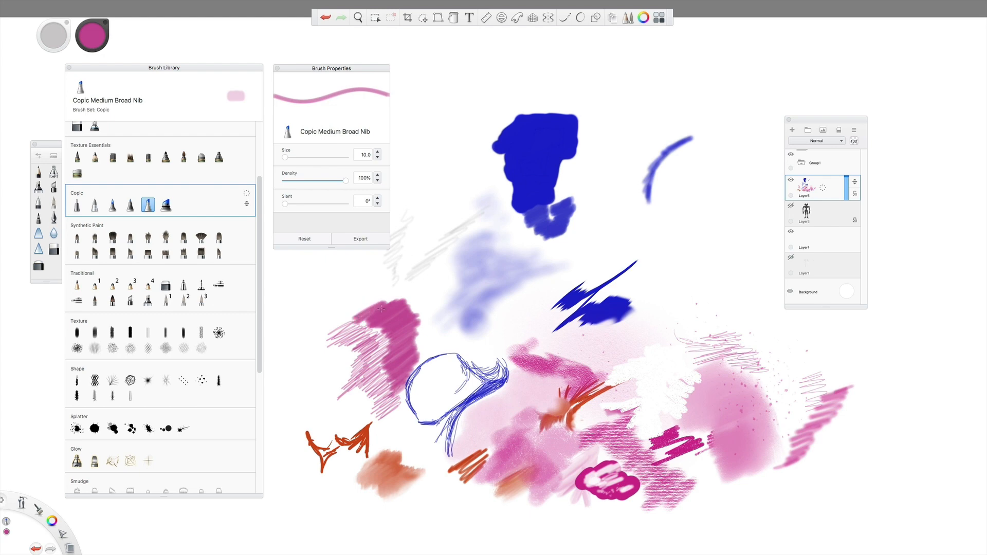
{"action": "left_click", "coordinate": [165, 205]}
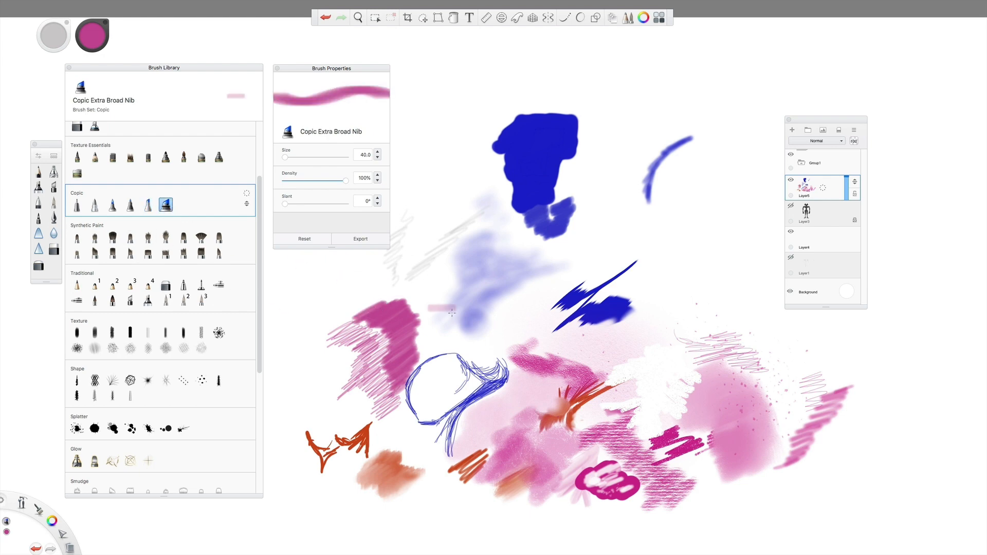
{"action": "mouse_move", "coordinate": [455, 329]}
{"action": "left_mouse_down"}
{"action": "mouse_move", "coordinate": [427, 344]}
{"action": "mouse_move", "coordinate": [487, 342]}
{"action": "mouse_move", "coordinate": [486, 355]}
{"action": "mouse_move", "coordinate": [420, 327]}
{"action": "left_mouse_up"}
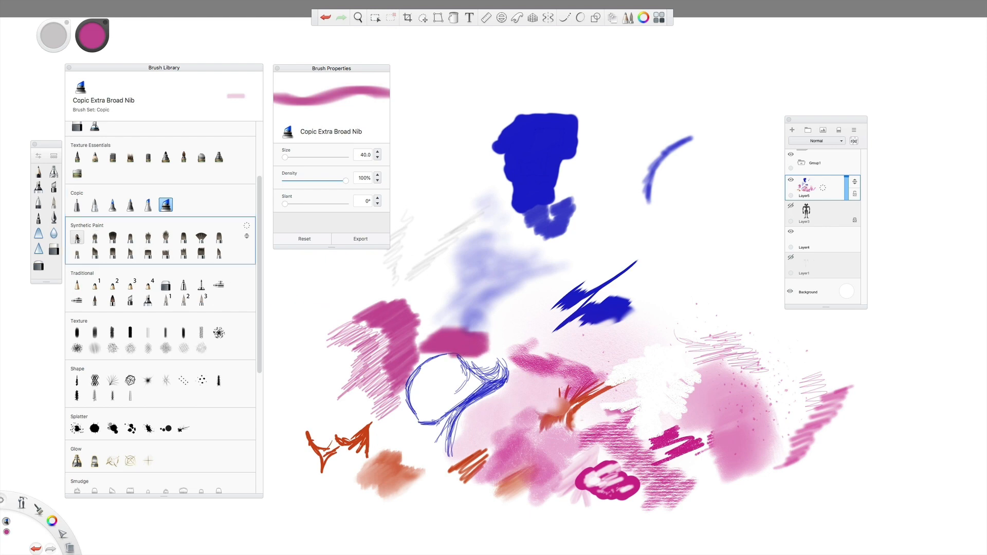
Hide the filled practice layer and paint a short magenta swatch on a new layer with Synthetic Soft Round Brush.
{"action": "left_click", "coordinate": [77, 237]}
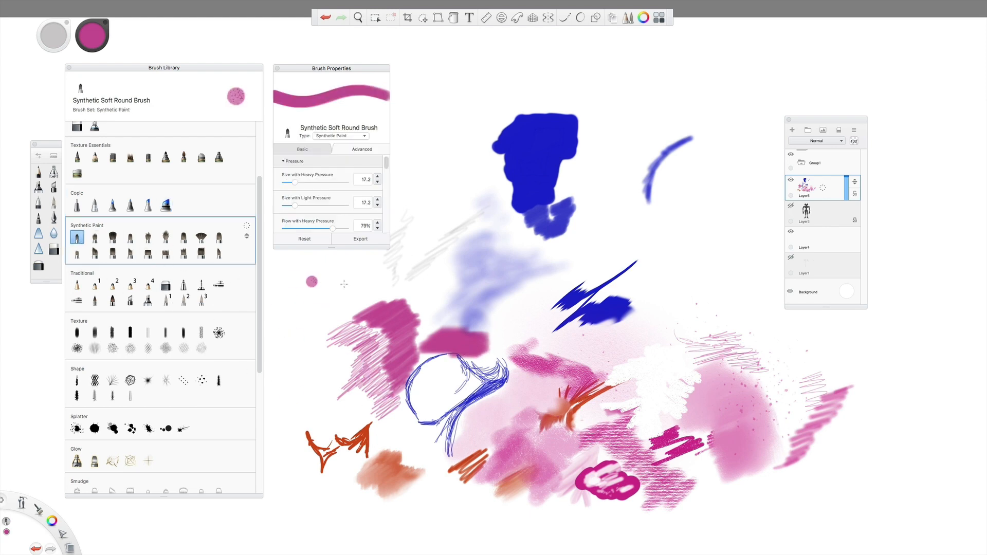
{"action": "left_click", "coordinate": [654, 268]}
{"action": "left_click", "coordinate": [792, 180]}
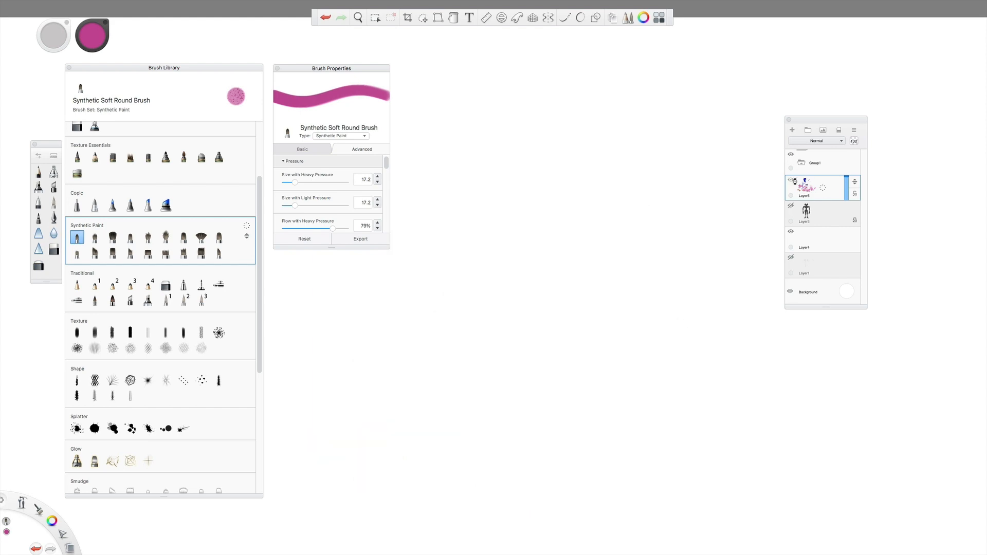
{"action": "left_click", "coordinate": [793, 129]}
{"action": "left_click_drag", "start_coordinate": [476, 297], "coordinate": [512, 318]}
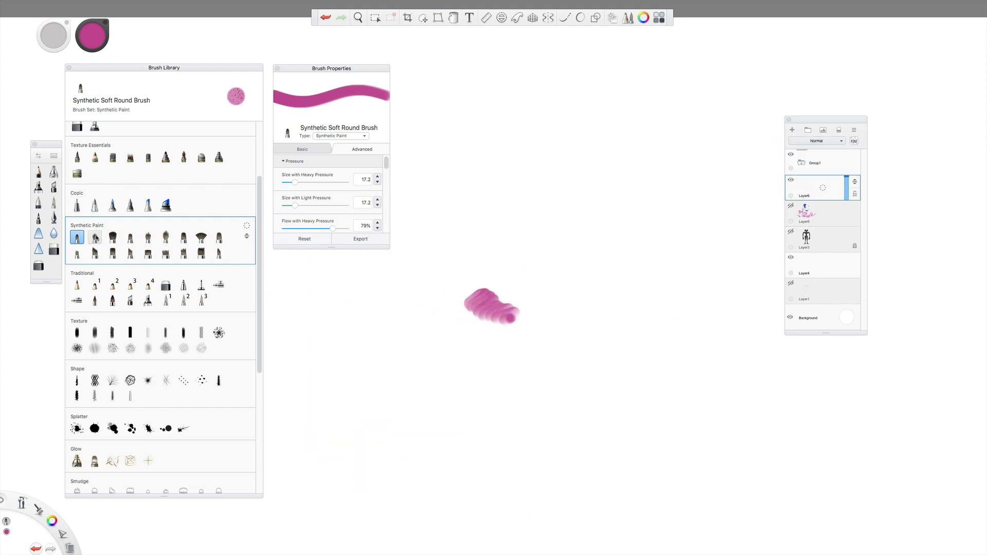
Paint magenta swatches with Synthetic Soft Round Brush 2, the third Synthetic Paint brush, Synthetic Coarse Round Brush and Synthetic Web Brush.
{"action": "left_click", "coordinate": [96, 238]}
{"action": "mouse_move", "coordinate": [491, 337]}
{"action": "left_mouse_down"}
{"action": "mouse_move", "coordinate": [463, 355]}
{"action": "mouse_move", "coordinate": [465, 379]}
{"action": "mouse_move", "coordinate": [497, 387]}
{"action": "mouse_move", "coordinate": [486, 411]}
{"action": "left_mouse_up"}
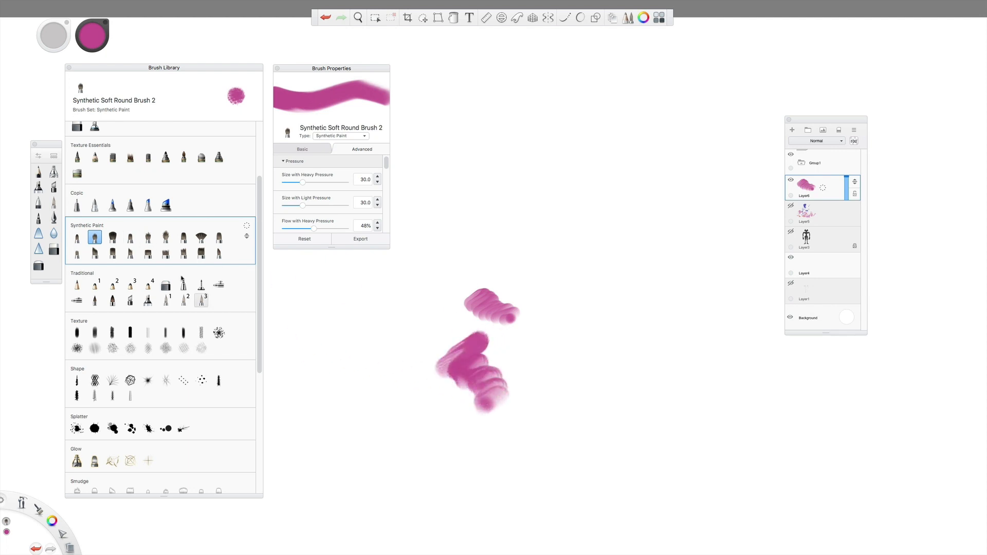
{"action": "left_click", "coordinate": [113, 238]}
{"action": "mouse_move", "coordinate": [566, 321]}
{"action": "left_mouse_down"}
{"action": "mouse_move", "coordinate": [553, 411]}
{"action": "mouse_move", "coordinate": [519, 451]}
{"action": "left_mouse_up"}
{"action": "left_click", "coordinate": [130, 238]}
{"action": "mouse_move", "coordinate": [585, 265]}
{"action": "left_mouse_down"}
{"action": "mouse_move", "coordinate": [566, 285]}
{"action": "mouse_move", "coordinate": [641, 311]}
{"action": "left_mouse_up"}
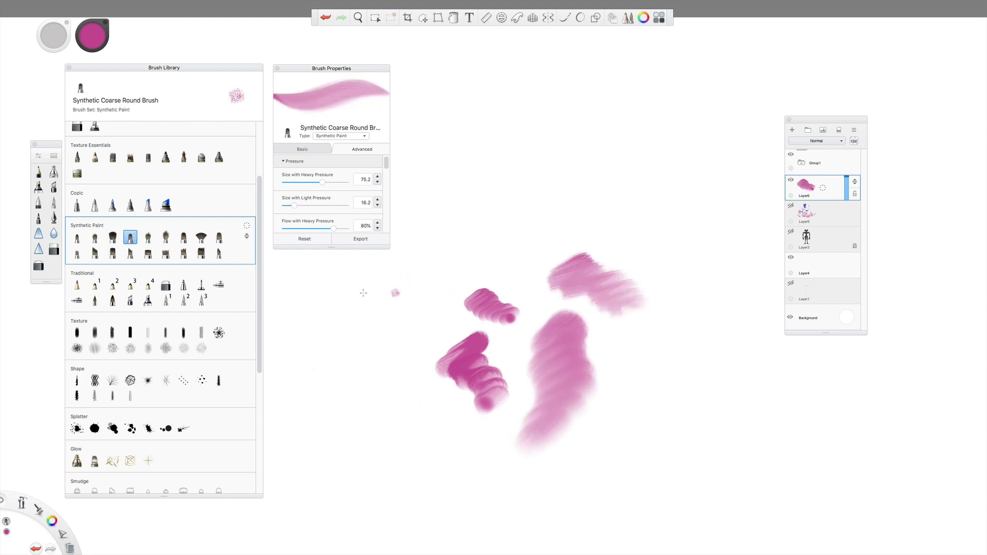
{"action": "left_click", "coordinate": [151, 241]}
{"action": "mouse_move", "coordinate": [566, 206]}
{"action": "left_mouse_down"}
{"action": "mouse_move", "coordinate": [541, 230]}
{"action": "mouse_move", "coordinate": [599, 241]}
{"action": "left_mouse_up"}
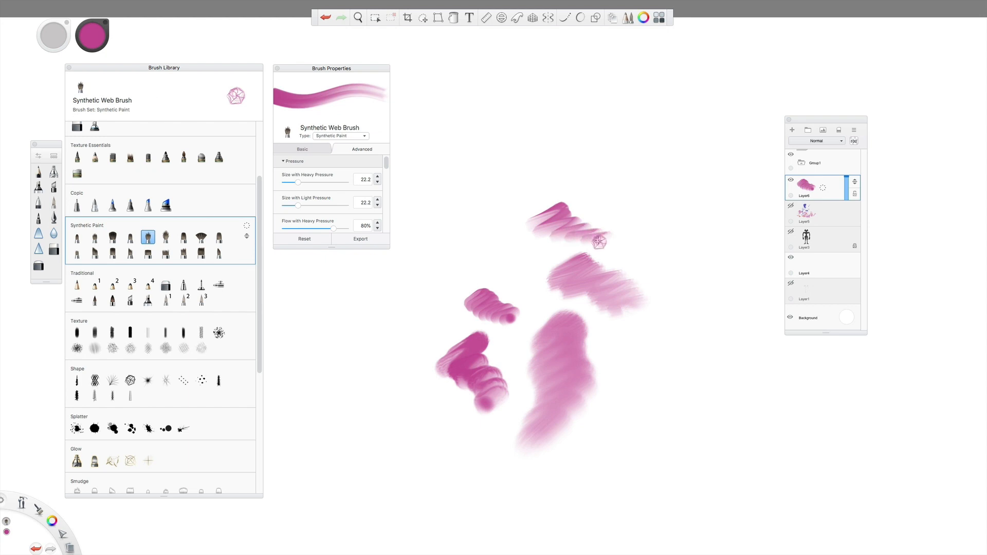
Switch the brush color to medium blue and paint a Synthetic Web Brush swatch above the smallest magenta one.
{"action": "left_click", "coordinate": [95, 36]}
{"action": "left_click_drag", "start_coordinate": [105, 51], "coordinate": [86, 51]}
{"action": "mouse_move", "coordinate": [475, 232]}
{"action": "left_mouse_down"}
{"action": "mouse_move", "coordinate": [487, 257]}
{"action": "mouse_move", "coordinate": [514, 265]}
{"action": "mouse_move", "coordinate": [508, 283]}
{"action": "mouse_move", "coordinate": [529, 284]}
{"action": "left_mouse_up"}
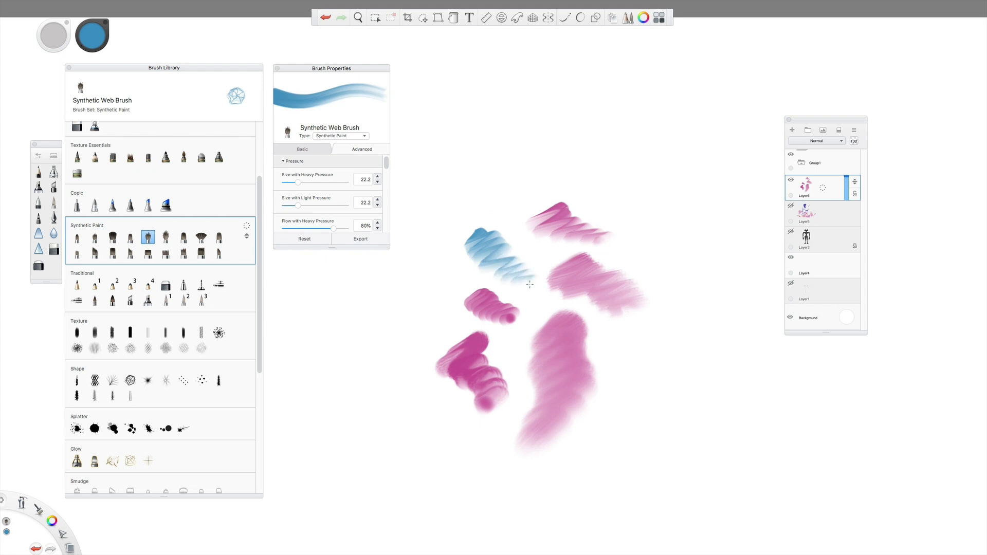
Paint blue swatches with Synthetic Bristle Round Brush, the seventh Synthetic Paint brush and Synthetic Fan Brush on both sides of the magenta strokes.
{"action": "left_click", "coordinate": [165, 237]}
{"action": "mouse_move", "coordinate": [396, 324]}
{"action": "left_mouse_down"}
{"action": "mouse_move", "coordinate": [386, 355]}
{"action": "mouse_move", "coordinate": [401, 366]}
{"action": "left_mouse_up"}
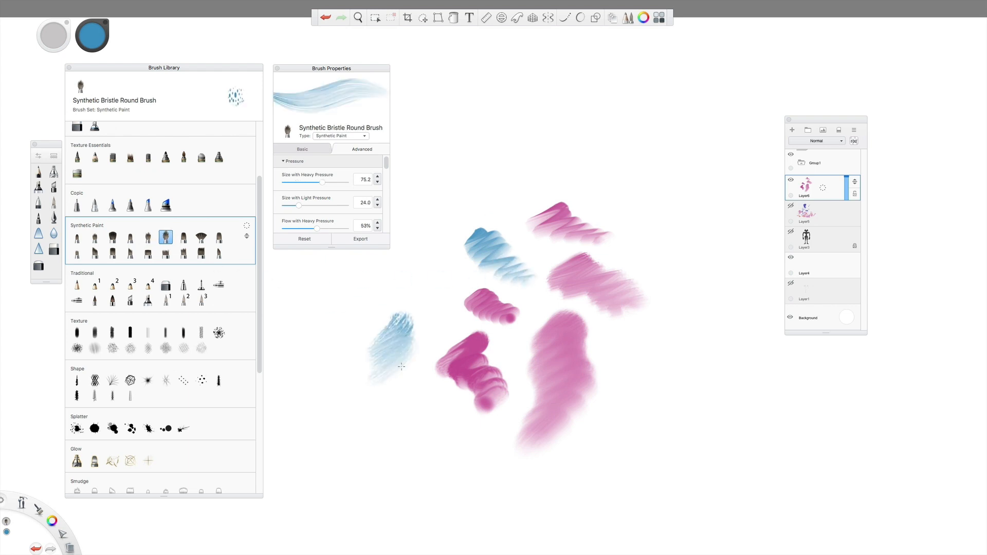
{"action": "left_click", "coordinate": [184, 237]}
{"action": "mouse_move", "coordinate": [465, 292]}
{"action": "left_mouse_down"}
{"action": "mouse_move", "coordinate": [443, 286]}
{"action": "mouse_move", "coordinate": [430, 312]}
{"action": "mouse_move", "coordinate": [437, 335]}
{"action": "mouse_move", "coordinate": [417, 390]}
{"action": "left_mouse_up"}
{"action": "left_click", "coordinate": [201, 238]}
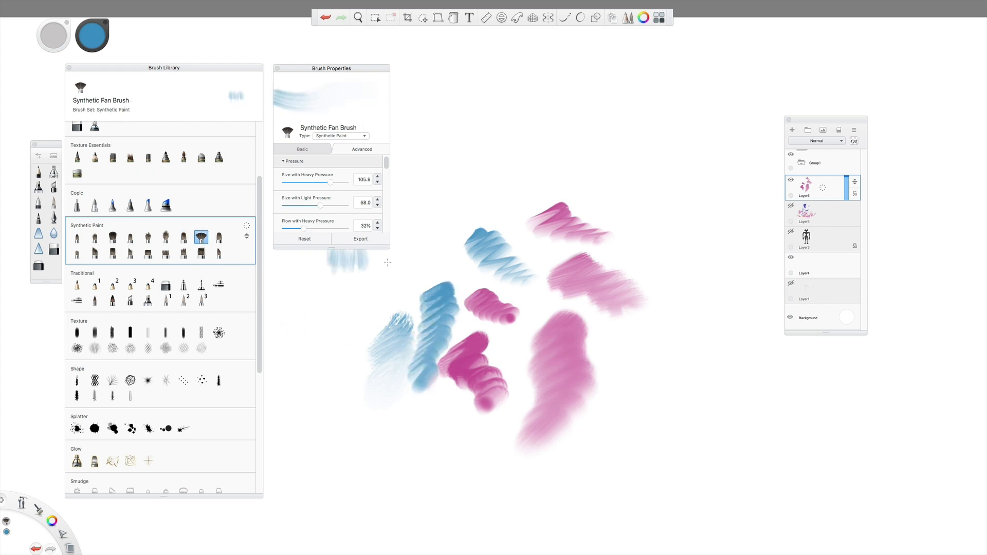
{"action": "mouse_move", "coordinate": [638, 319]}
{"action": "left_mouse_down"}
{"action": "mouse_move", "coordinate": [621, 343]}
{"action": "mouse_move", "coordinate": [632, 381]}
{"action": "mouse_move", "coordinate": [617, 403]}
{"action": "mouse_move", "coordinate": [664, 415]}
{"action": "mouse_move", "coordinate": [662, 434]}
{"action": "mouse_move", "coordinate": [615, 413]}
{"action": "mouse_move", "coordinate": [602, 433]}
{"action": "mouse_move", "coordinate": [668, 454]}
{"action": "left_mouse_up"}
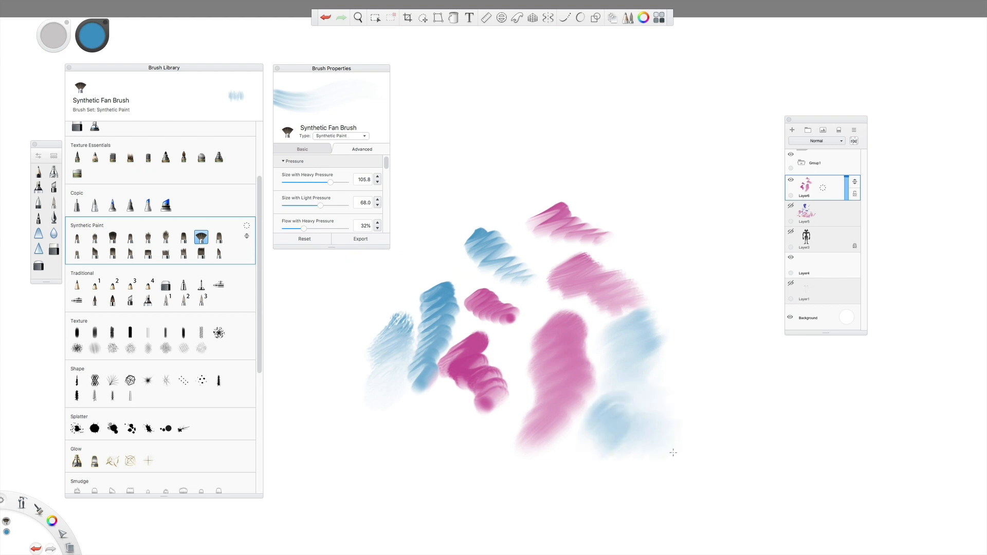
Build up a large cloud-like blue mass beside and below the pale fan strokes with Synthetic Soft Flat Brush.
{"action": "left_click", "coordinate": [219, 237]}
{"action": "left_click_drag", "start_coordinate": [566, 280], "coordinate": [594, 282]}
{"action": "key", "text": "super+z"}
{"action": "mouse_move", "coordinate": [671, 303]}
{"action": "left_mouse_down"}
{"action": "mouse_move", "coordinate": [673, 381]}
{"action": "mouse_move", "coordinate": [695, 384]}
{"action": "mouse_move", "coordinate": [689, 408]}
{"action": "mouse_move", "coordinate": [669, 409]}
{"action": "mouse_move", "coordinate": [664, 438]}
{"action": "mouse_move", "coordinate": [659, 430]}
{"action": "left_mouse_up"}
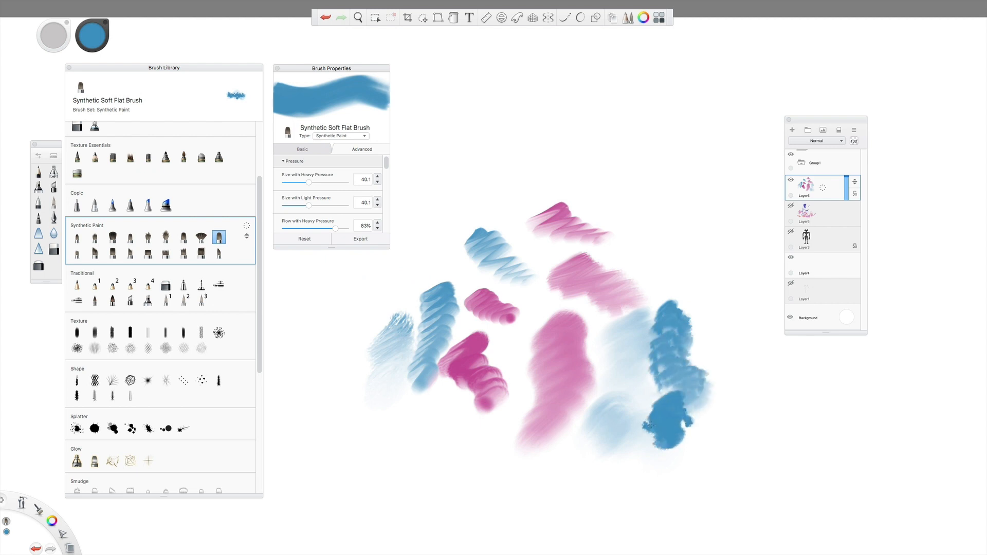
{"action": "mouse_move", "coordinate": [695, 398]}
{"action": "left_mouse_down"}
{"action": "mouse_move", "coordinate": [715, 419]}
{"action": "mouse_move", "coordinate": [698, 420]}
{"action": "mouse_move", "coordinate": [716, 425]}
{"action": "mouse_move", "coordinate": [686, 458]}
{"action": "left_mouse_up"}
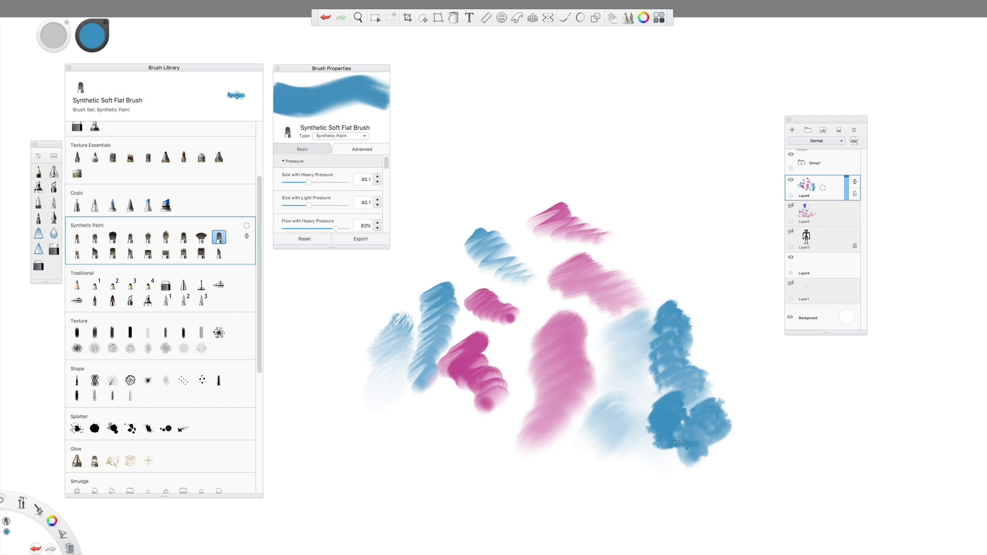
{"action": "mouse_move", "coordinate": [711, 404]}
{"action": "left_mouse_down"}
{"action": "mouse_move", "coordinate": [736, 429]}
{"action": "mouse_move", "coordinate": [730, 453]}
{"action": "mouse_move", "coordinate": [679, 486]}
{"action": "mouse_move", "coordinate": [666, 455]}
{"action": "mouse_move", "coordinate": [645, 470]}
{"action": "mouse_move", "coordinate": [704, 517]}
{"action": "left_mouse_up"}
{"action": "left_click_drag", "start_coordinate": [491, 381], "coordinate": [517, 383]}
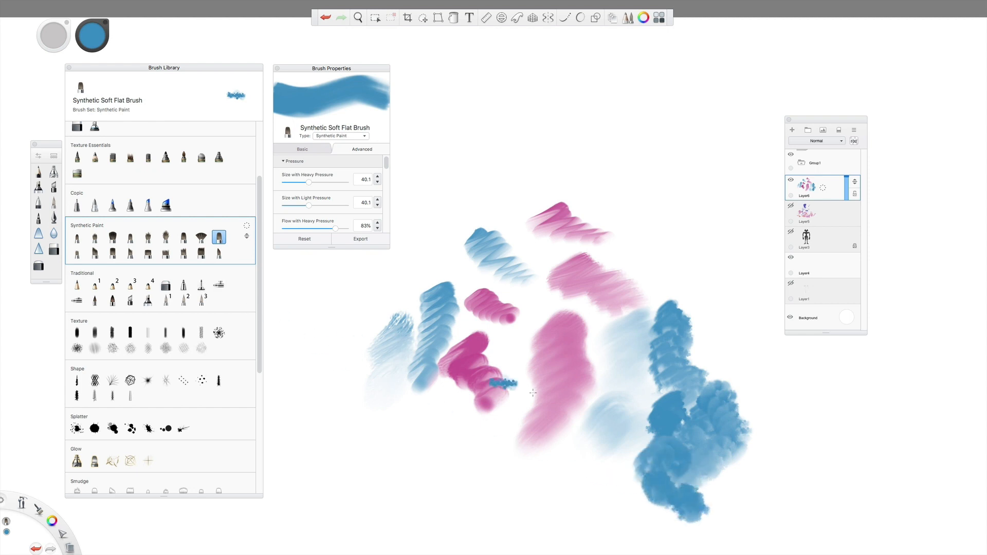
{"action": "mouse_move", "coordinate": [647, 487]}
{"action": "left_mouse_down"}
{"action": "mouse_move", "coordinate": [666, 529]}
{"action": "mouse_move", "coordinate": [707, 523]}
{"action": "mouse_move", "coordinate": [724, 504]}
{"action": "mouse_move", "coordinate": [719, 492]}
{"action": "mouse_move", "coordinate": [735, 489]}
{"action": "mouse_move", "coordinate": [758, 506]}
{"action": "mouse_move", "coordinate": [740, 520]}
{"action": "mouse_move", "coordinate": [733, 475]}
{"action": "left_mouse_up"}
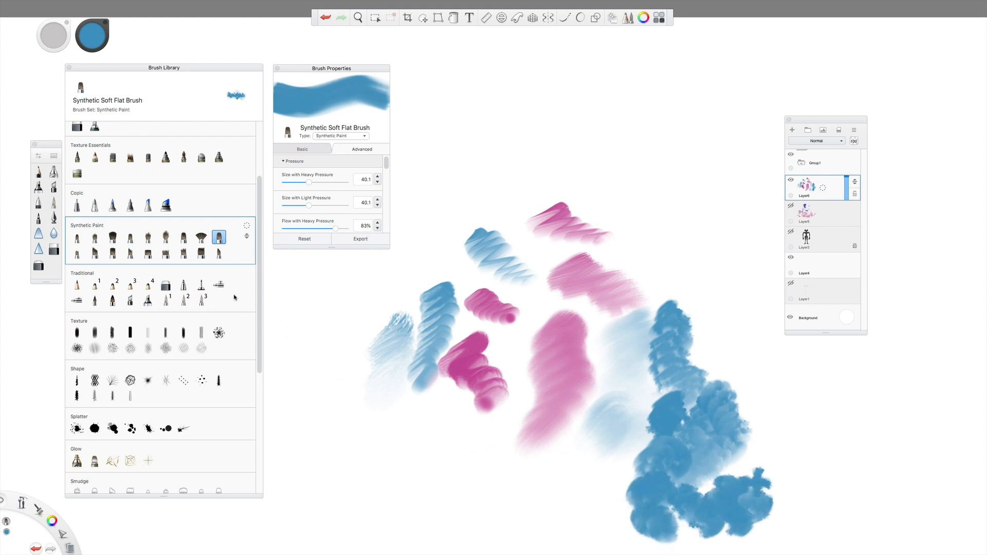
Paint blue test strokes below the swatches with Synthetic Soft Flat Brush 2, Synthetic Coarse Angular Brush and Synthetic Heavy Flat Brush 2.
{"action": "left_click", "coordinate": [78, 253]}
{"action": "left_click_drag", "start_coordinate": [565, 468], "coordinate": [582, 506]}
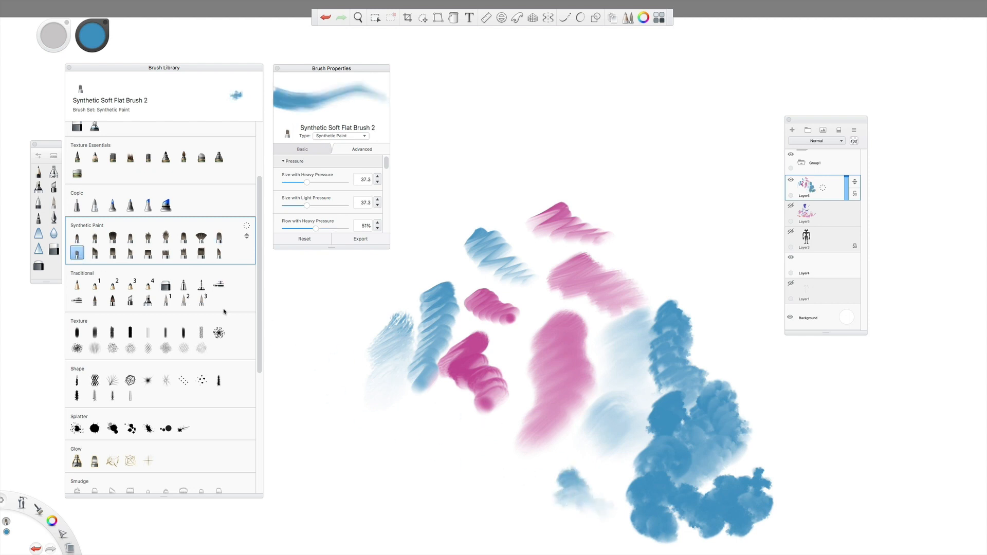
{"action": "left_click", "coordinate": [100, 257]}
{"action": "mouse_move", "coordinate": [432, 481]}
{"action": "left_mouse_down"}
{"action": "mouse_move", "coordinate": [437, 463]}
{"action": "mouse_move", "coordinate": [443, 476]}
{"action": "mouse_move", "coordinate": [465, 478]}
{"action": "mouse_move", "coordinate": [535, 452]}
{"action": "left_mouse_up"}
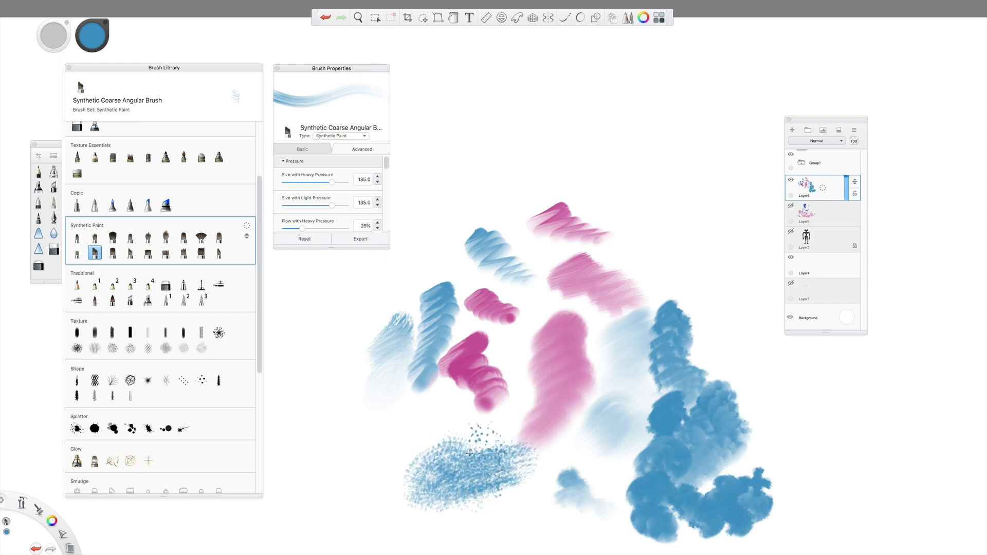
{"action": "left_click", "coordinate": [113, 257]}
{"action": "left_click_drag", "start_coordinate": [382, 424], "coordinate": [443, 439]}
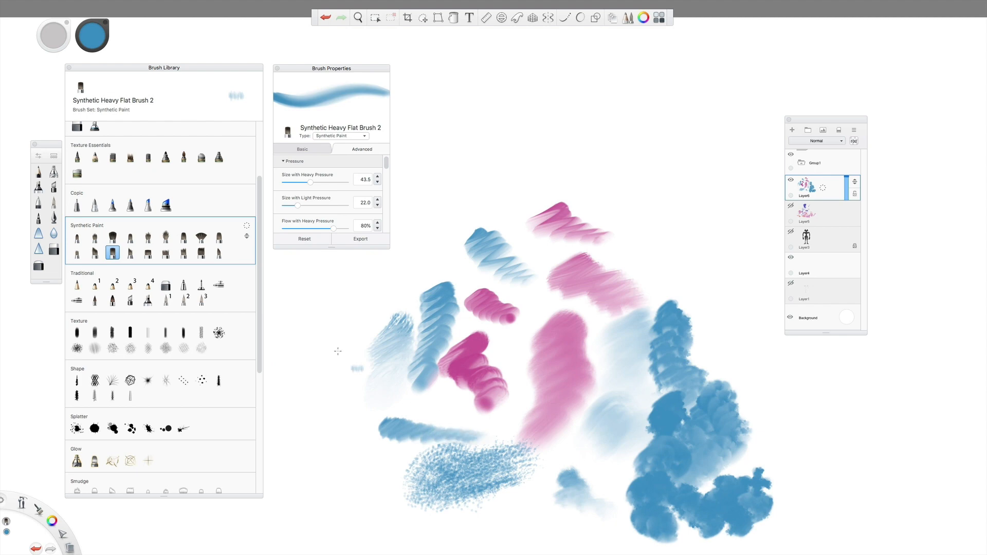
Switch the brush color to ochre and paint swatches with Synthetic Coarse Angular Brush 2 and Synthetic Heavy Flat Brush beside the pale blue bristle strokes.
{"action": "left_click", "coordinate": [98, 38]}
{"action": "left_click_drag", "start_coordinate": [108, 32], "coordinate": [93, 18]}
{"action": "left_click", "coordinate": [131, 253]}
{"action": "mouse_move", "coordinate": [399, 378]}
{"action": "left_mouse_down"}
{"action": "mouse_move", "coordinate": [381, 408]}
{"action": "mouse_move", "coordinate": [443, 407]}
{"action": "left_mouse_up"}
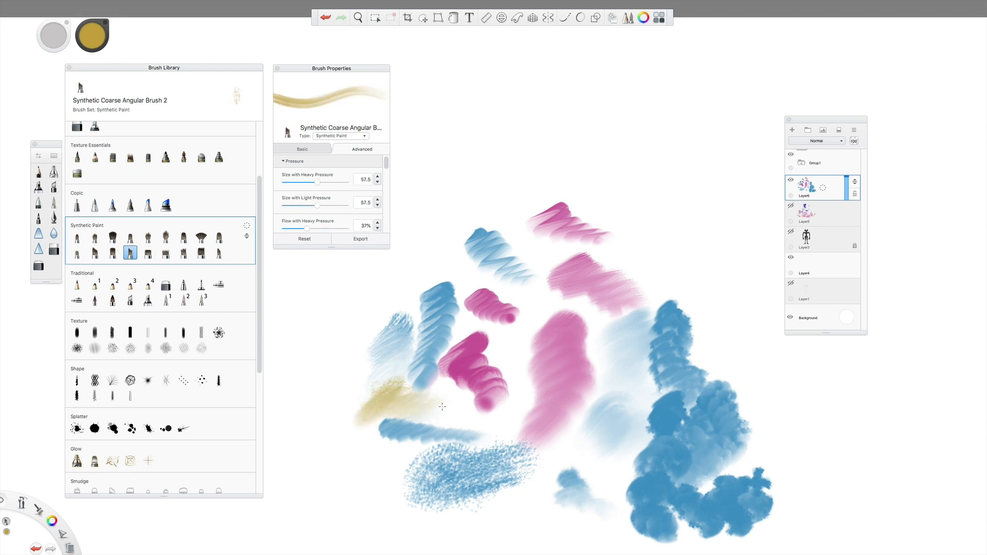
{"action": "left_click", "coordinate": [148, 252]}
{"action": "mouse_move", "coordinate": [369, 308]}
{"action": "left_mouse_down"}
{"action": "mouse_move", "coordinate": [373, 331]}
{"action": "mouse_move", "coordinate": [352, 376]}
{"action": "left_mouse_up"}
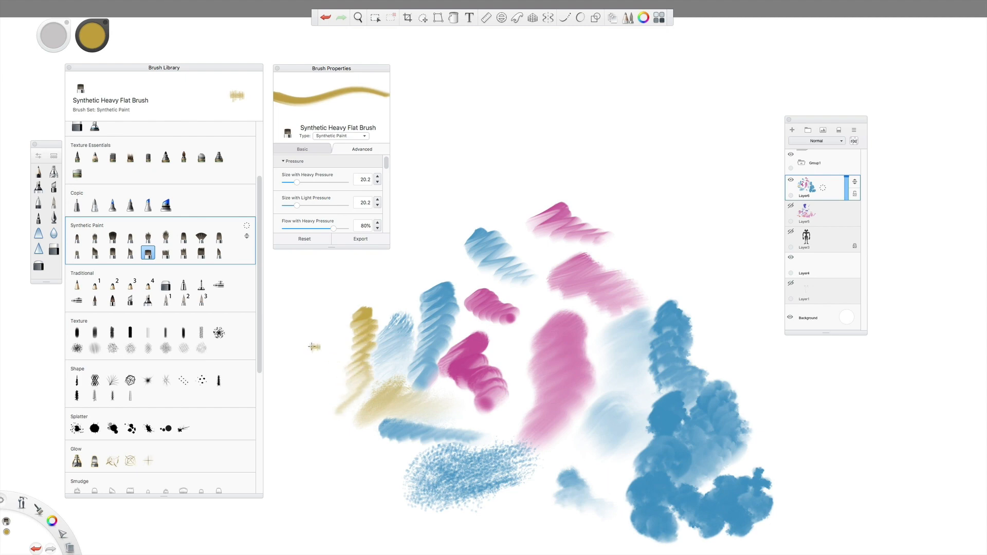
Sweep a broad textured ochre arc over the magenta strokes and down along the blue cloud mass with Synthetic Flat Bristle Brush.
{"action": "left_click", "coordinate": [165, 253]}
{"action": "mouse_move", "coordinate": [628, 252]}
{"action": "left_mouse_down"}
{"action": "mouse_move", "coordinate": [675, 277]}
{"action": "mouse_move", "coordinate": [663, 291]}
{"action": "mouse_move", "coordinate": [672, 296]}
{"action": "mouse_move", "coordinate": [689, 285]}
{"action": "mouse_move", "coordinate": [687, 259]}
{"action": "mouse_move", "coordinate": [655, 228]}
{"action": "mouse_move", "coordinate": [607, 250]}
{"action": "left_mouse_up"}
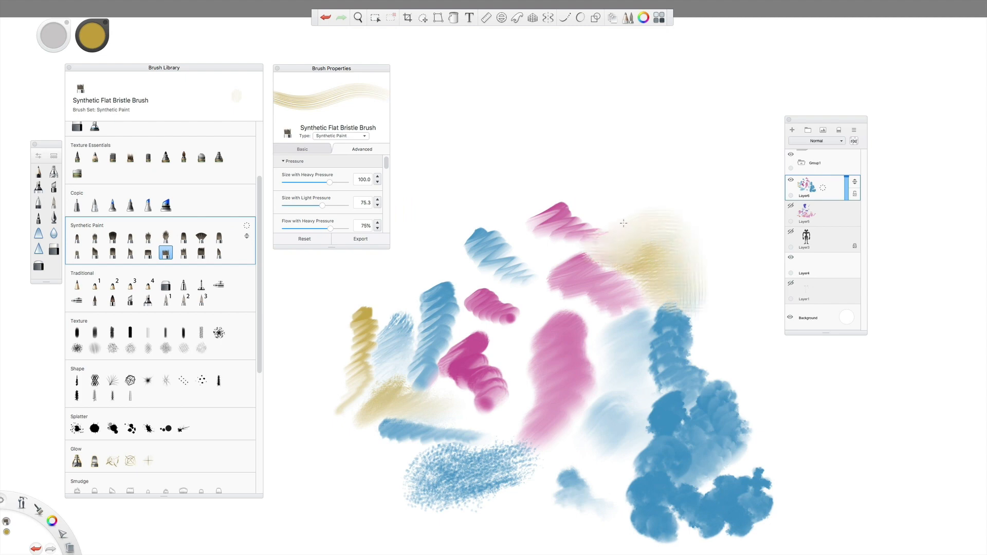
{"action": "mouse_move", "coordinate": [626, 207]}
{"action": "left_mouse_down"}
{"action": "mouse_move", "coordinate": [603, 238]}
{"action": "mouse_move", "coordinate": [566, 249]}
{"action": "mouse_move", "coordinate": [545, 274]}
{"action": "left_mouse_up"}
{"action": "mouse_move", "coordinate": [628, 231]}
{"action": "left_mouse_down"}
{"action": "mouse_move", "coordinate": [661, 226]}
{"action": "mouse_move", "coordinate": [699, 257]}
{"action": "mouse_move", "coordinate": [701, 290]}
{"action": "mouse_move", "coordinate": [689, 311]}
{"action": "mouse_move", "coordinate": [722, 372]}
{"action": "mouse_move", "coordinate": [716, 310]}
{"action": "mouse_move", "coordinate": [719, 375]}
{"action": "mouse_move", "coordinate": [755, 424]}
{"action": "mouse_move", "coordinate": [753, 460]}
{"action": "mouse_move", "coordinate": [730, 474]}
{"action": "mouse_move", "coordinate": [773, 465]}
{"action": "mouse_move", "coordinate": [794, 502]}
{"action": "mouse_move", "coordinate": [797, 461]}
{"action": "mouse_move", "coordinate": [782, 446]}
{"action": "mouse_move", "coordinate": [789, 495]}
{"action": "mouse_move", "coordinate": [778, 521]}
{"action": "mouse_move", "coordinate": [752, 511]}
{"action": "left_mouse_up"}
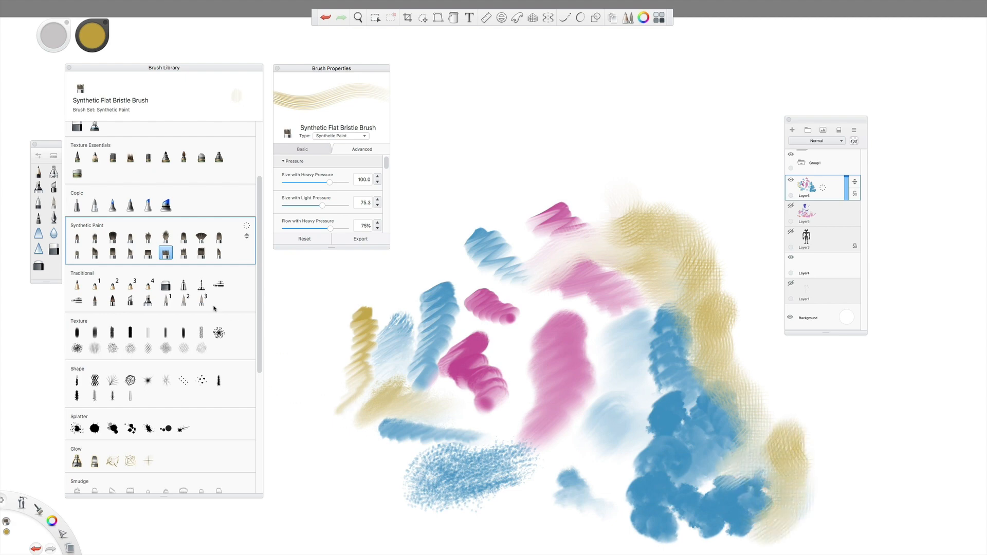
Paint dense ochre patches over the upper blue and magenta swatches with Synthetic Flat Bristle Brush 2, undoing a stray stroke.
{"action": "left_click", "coordinate": [184, 252]}
{"action": "mouse_move", "coordinate": [540, 216]}
{"action": "left_mouse_down"}
{"action": "mouse_move", "coordinate": [515, 226]}
{"action": "mouse_move", "coordinate": [517, 239]}
{"action": "mouse_move", "coordinate": [515, 205]}
{"action": "mouse_move", "coordinate": [576, 185]}
{"action": "mouse_move", "coordinate": [612, 206]}
{"action": "mouse_move", "coordinate": [638, 185]}
{"action": "mouse_move", "coordinate": [643, 164]}
{"action": "mouse_move", "coordinate": [621, 153]}
{"action": "mouse_move", "coordinate": [630, 131]}
{"action": "left_mouse_up"}
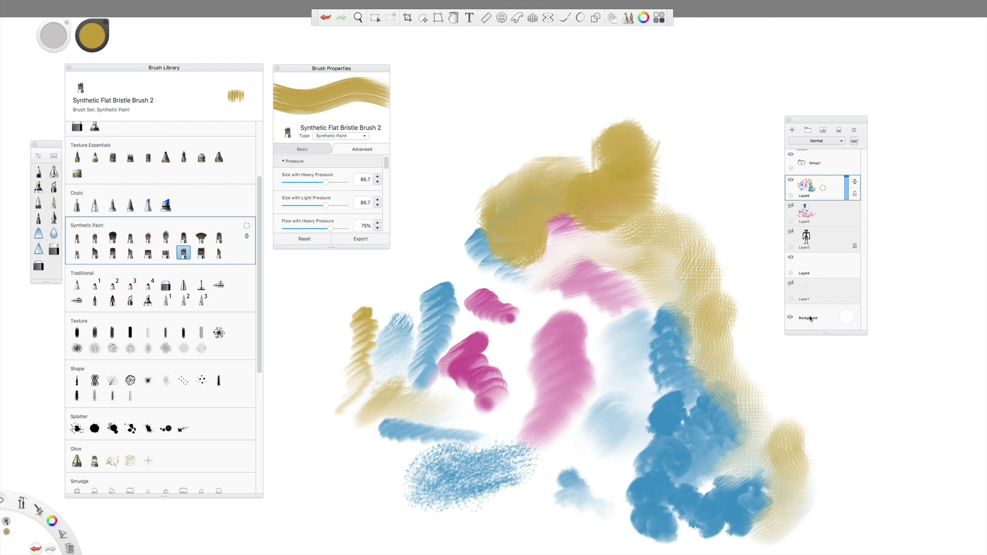
{"action": "mouse_move", "coordinate": [455, 247]}
{"action": "left_mouse_down"}
{"action": "mouse_move", "coordinate": [464, 274]}
{"action": "mouse_move", "coordinate": [496, 272]}
{"action": "left_mouse_up"}
{"action": "mouse_move", "coordinate": [396, 317]}
{"action": "left_mouse_down"}
{"action": "mouse_move", "coordinate": [354, 321]}
{"action": "mouse_move", "coordinate": [418, 303]}
{"action": "mouse_move", "coordinate": [393, 292]}
{"action": "left_mouse_up"}
{"action": "key", "text": "ctrl+z"}
Try Synthetic Flat Bristle Brush 3 and paint a small ochre swatch beside the dense ochre patch with Synthetic Angular Flat Brush.
{"action": "left_click", "coordinate": [201, 253]}
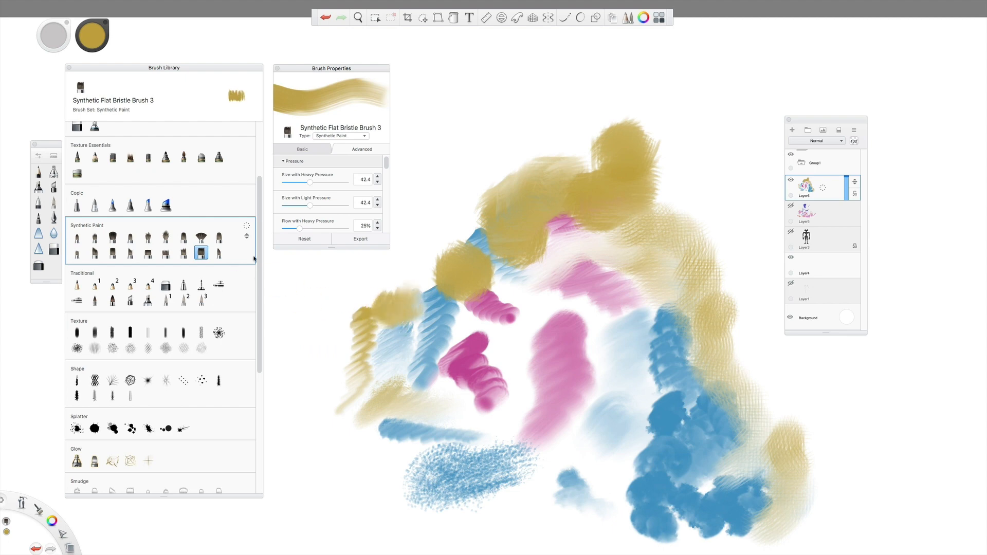
{"action": "left_click", "coordinate": [220, 253]}
{"action": "mouse_move", "coordinate": [458, 209]}
{"action": "left_mouse_down"}
{"action": "mouse_move", "coordinate": [447, 240]}
{"action": "mouse_move", "coordinate": [466, 210]}
{"action": "mouse_move", "coordinate": [444, 218]}
{"action": "left_mouse_up"}
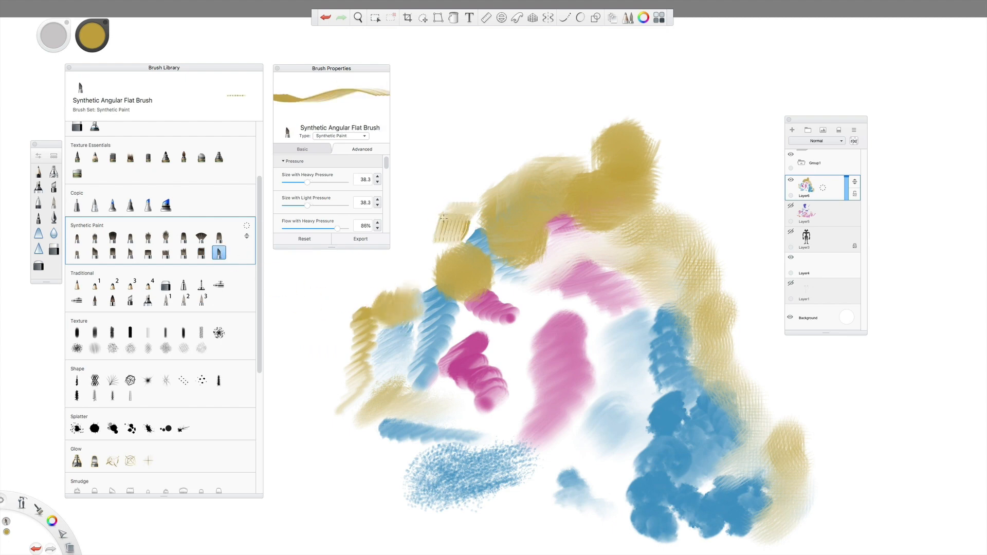
Draw a thin ochre zigzag with Hard Pencil and paint pale swatches with Texture Brush 1 and Brush 2 beside the speckled blue patch.
{"action": "left_click", "coordinate": [77, 285]}
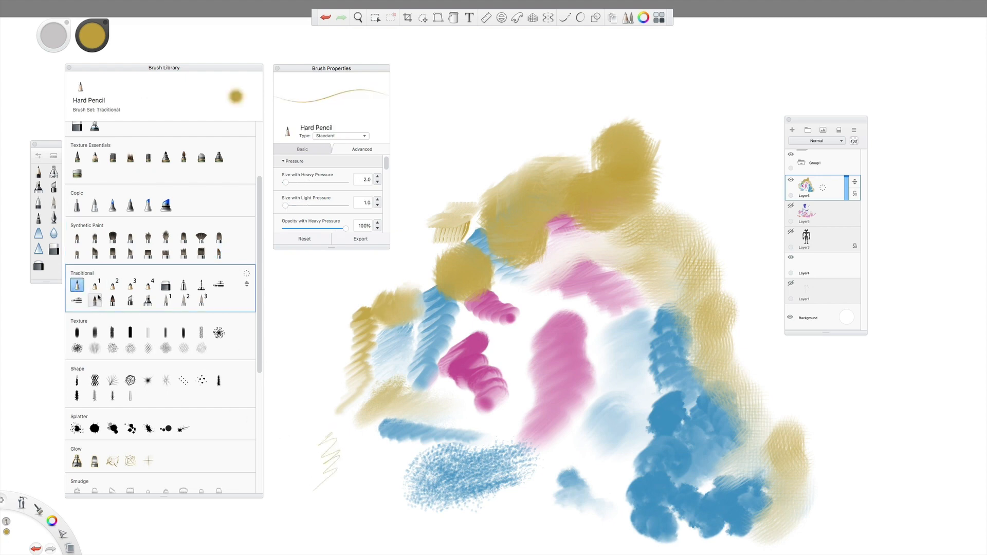
{"action": "left_click", "coordinate": [94, 284]}
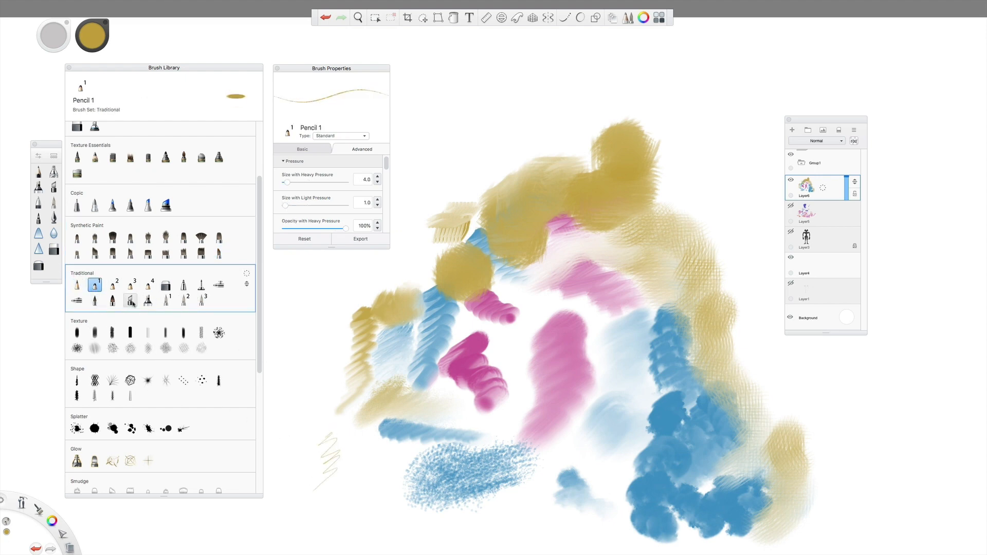
{"action": "left_click", "coordinate": [95, 333]}
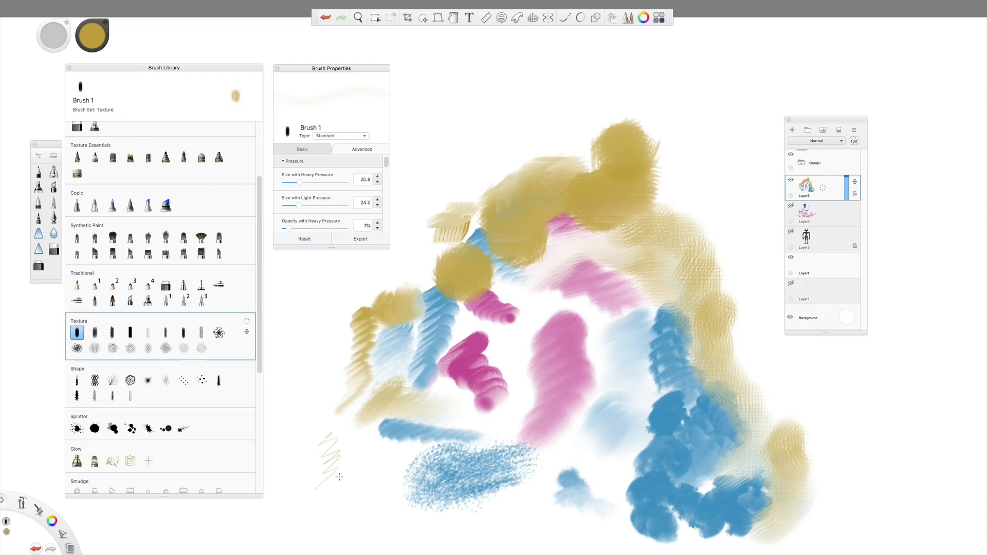
{"action": "left_click", "coordinate": [95, 332]}
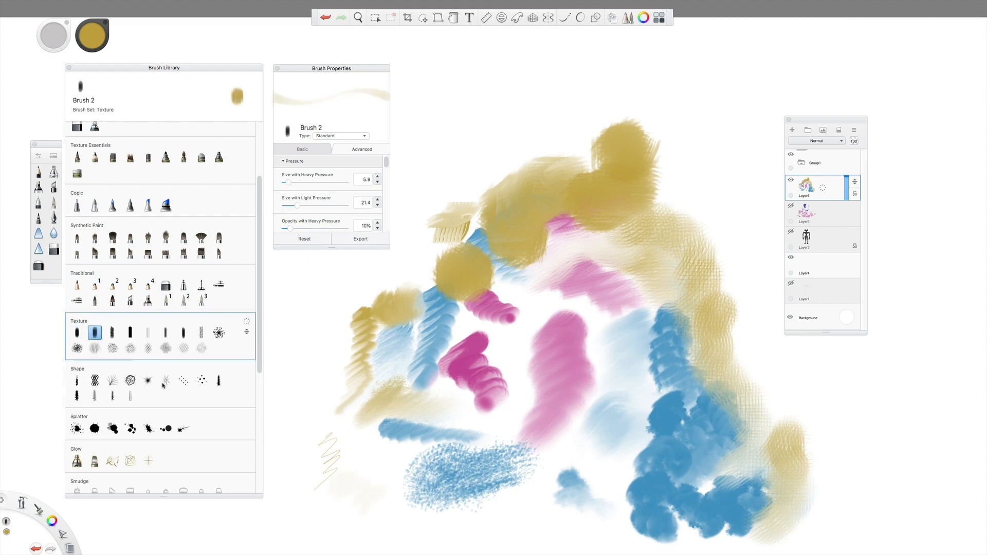
{"action": "mouse_move", "coordinate": [341, 481]}
{"action": "left_mouse_down"}
{"action": "mouse_move", "coordinate": [294, 498]}
{"action": "mouse_move", "coordinate": [367, 506]}
{"action": "mouse_move", "coordinate": [349, 463]}
{"action": "mouse_move", "coordinate": [358, 486]}
{"action": "mouse_move", "coordinate": [386, 498]}
{"action": "mouse_move", "coordinate": [382, 516]}
{"action": "mouse_move", "coordinate": [393, 495]}
{"action": "mouse_move", "coordinate": [382, 472]}
{"action": "mouse_move", "coordinate": [389, 460]}
{"action": "mouse_move", "coordinate": [370, 453]}
{"action": "mouse_move", "coordinate": [416, 448]}
{"action": "mouse_move", "coordinate": [398, 468]}
{"action": "mouse_move", "coordinate": [407, 485]}
{"action": "mouse_move", "coordinate": [393, 508]}
{"action": "mouse_move", "coordinate": [408, 515]}
{"action": "mouse_move", "coordinate": [369, 439]}
{"action": "mouse_move", "coordinate": [348, 456]}
{"action": "left_mouse_up"}
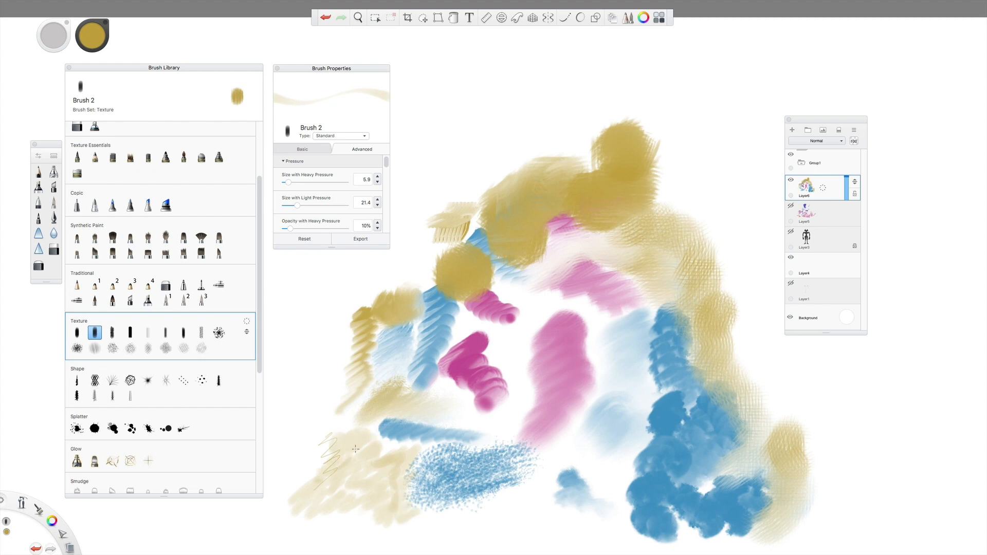
Build up a dense, rough-edged ochre mass above the pale lower swatch with Texture Brush 3.
{"action": "left_click", "coordinate": [112, 333]}
{"action": "mouse_move", "coordinate": [352, 404]}
{"action": "left_mouse_down"}
{"action": "mouse_move", "coordinate": [318, 431]}
{"action": "mouse_move", "coordinate": [372, 425]}
{"action": "mouse_move", "coordinate": [381, 448]}
{"action": "mouse_move", "coordinate": [385, 409]}
{"action": "mouse_move", "coordinate": [410, 409]}
{"action": "mouse_move", "coordinate": [336, 407]}
{"action": "mouse_move", "coordinate": [334, 390]}
{"action": "mouse_move", "coordinate": [345, 387]}
{"action": "mouse_move", "coordinate": [310, 439]}
{"action": "mouse_move", "coordinate": [321, 444]}
{"action": "mouse_move", "coordinate": [309, 467]}
{"action": "mouse_move", "coordinate": [320, 471]}
{"action": "mouse_move", "coordinate": [300, 482]}
{"action": "mouse_move", "coordinate": [332, 437]}
{"action": "mouse_move", "coordinate": [312, 424]}
{"action": "mouse_move", "coordinate": [301, 445]}
{"action": "left_mouse_up"}
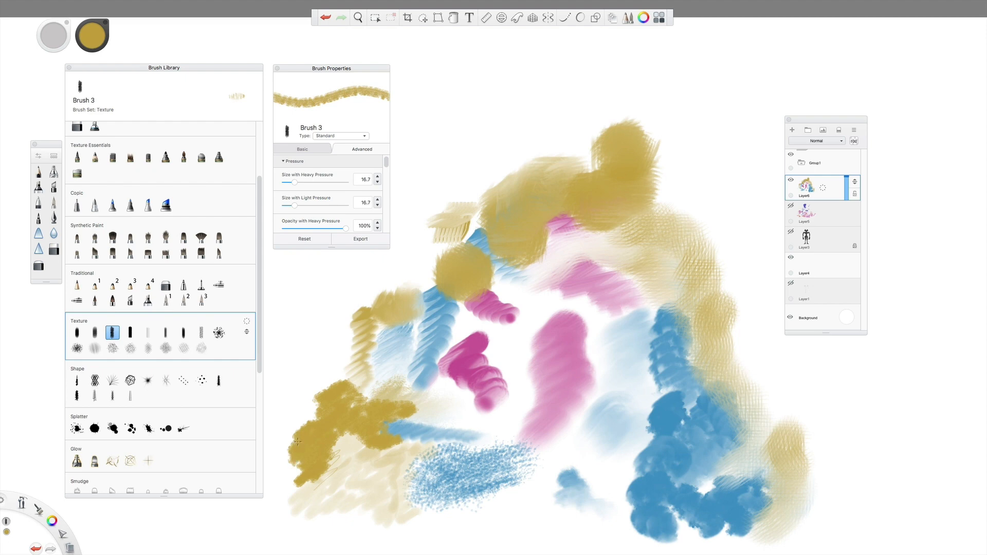
{"action": "mouse_move", "coordinate": [313, 415]}
{"action": "left_mouse_down"}
{"action": "mouse_move", "coordinate": [304, 390]}
{"action": "mouse_move", "coordinate": [370, 395]}
{"action": "mouse_move", "coordinate": [350, 355]}
{"action": "mouse_move", "coordinate": [352, 374]}
{"action": "mouse_move", "coordinate": [330, 382]}
{"action": "mouse_move", "coordinate": [343, 367]}
{"action": "mouse_move", "coordinate": [342, 339]}
{"action": "mouse_move", "coordinate": [401, 386]}
{"action": "mouse_move", "coordinate": [323, 367]}
{"action": "left_mouse_up"}
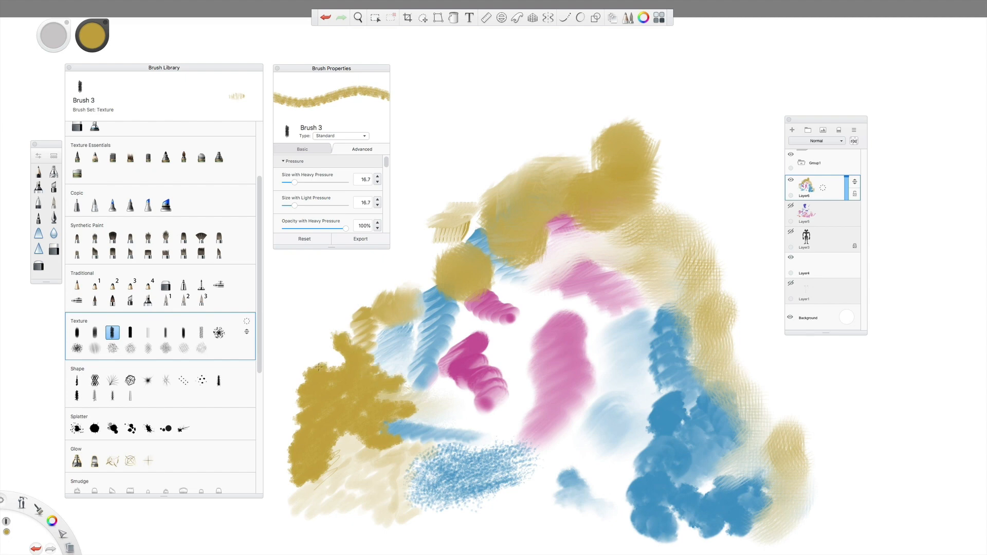
Paint an ochre patch with Texture Brush 4 beside the blue bristle strokes and a paler swatch with Brush 5 above the dense ochre mass.
{"action": "left_click", "coordinate": [130, 333]}
{"action": "mouse_move", "coordinate": [398, 277]}
{"action": "left_mouse_down"}
{"action": "mouse_move", "coordinate": [428, 294]}
{"action": "mouse_move", "coordinate": [410, 333]}
{"action": "left_mouse_up"}
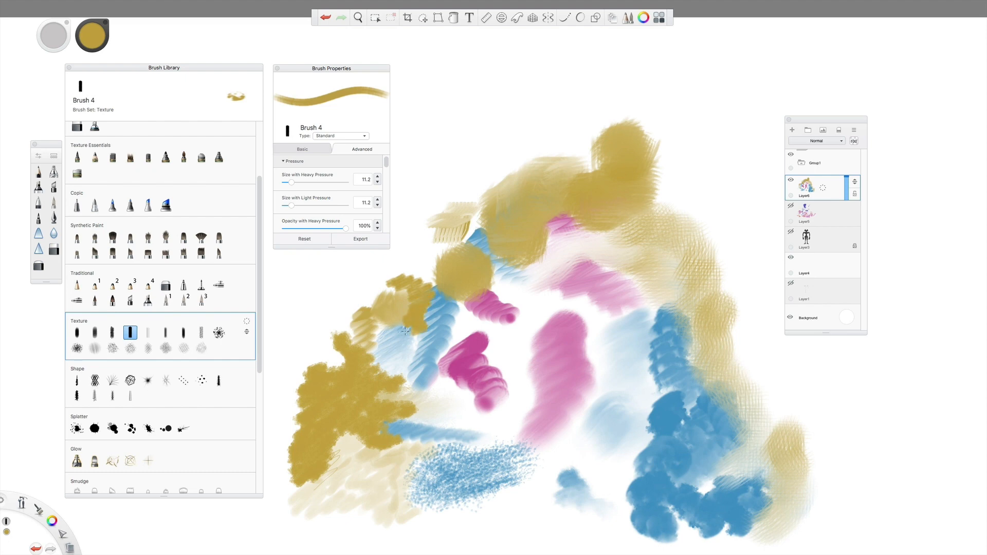
{"action": "left_click", "coordinate": [147, 333]}
{"action": "left_click_drag", "start_coordinate": [320, 315], "coordinate": [326, 359]}
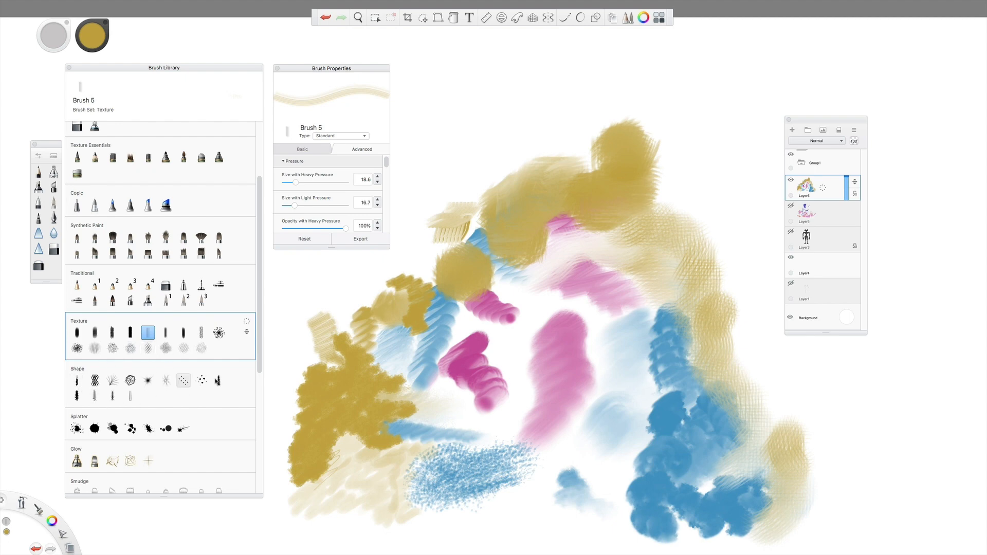
Test the Designer set's Design Pencil, Watercolor Pencil, Paint Tapered and Fineline Pen with thin ochre strokes around the ochre arc.
{"action": "left_click_drag", "start_coordinate": [256, 364], "coordinate": [250, 482]}
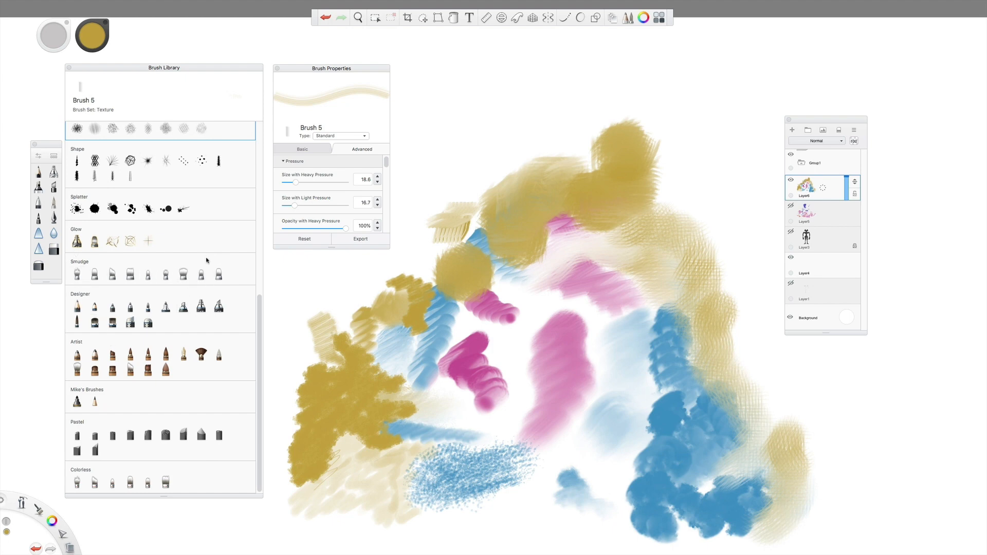
{"action": "left_click", "coordinate": [77, 307]}
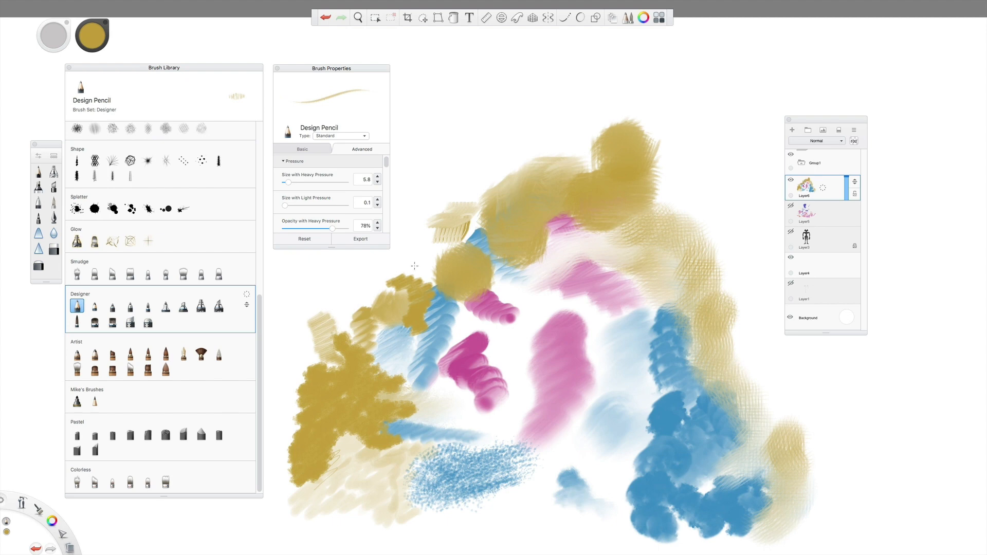
{"action": "left_click", "coordinate": [95, 307]}
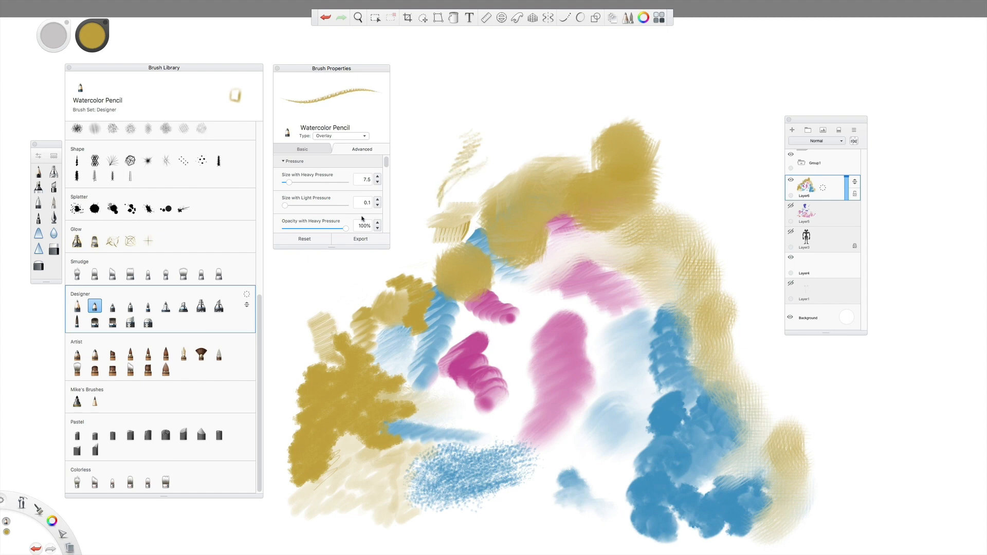
{"action": "left_click", "coordinate": [113, 306]}
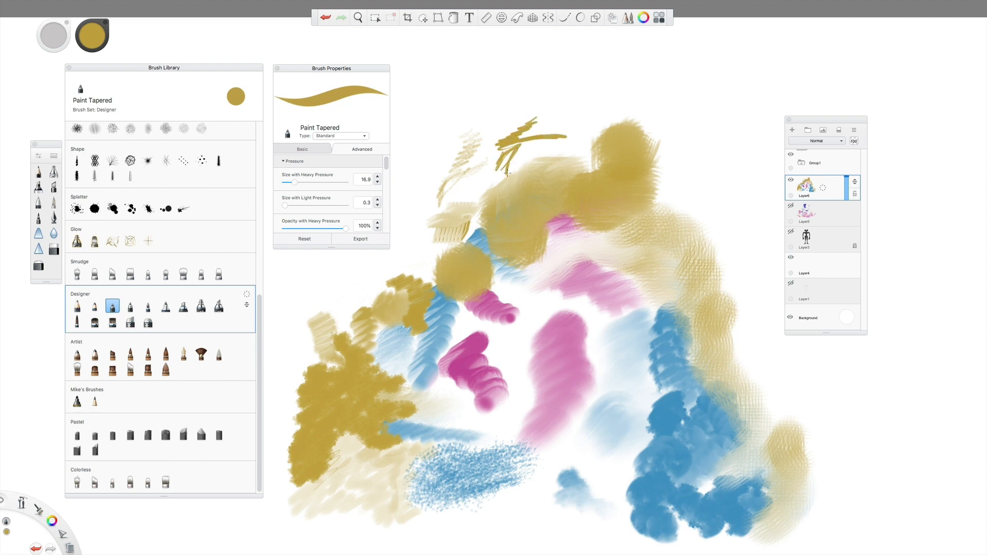
{"action": "left_click", "coordinate": [130, 307]}
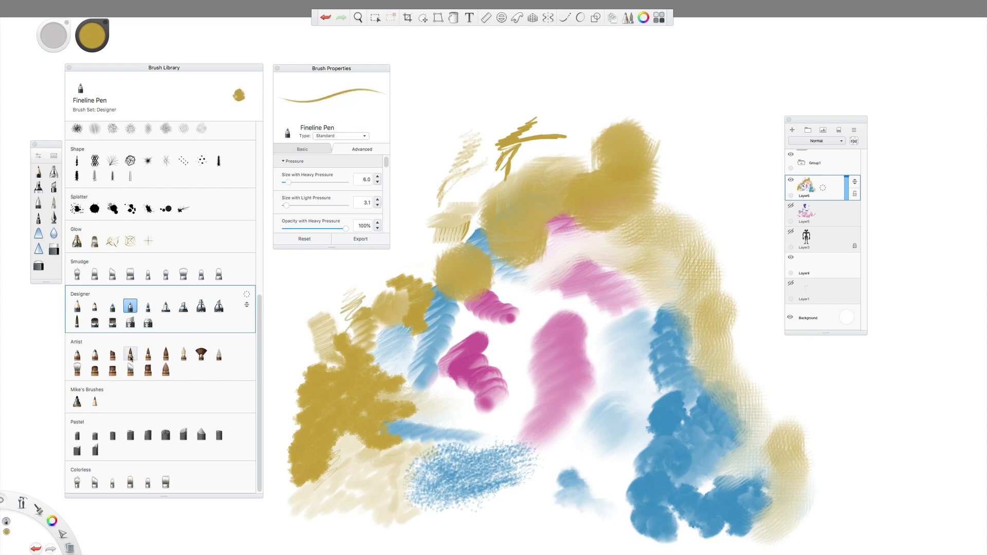
Draw a small ochre zigzag beside the arc with Art Pencil and extend the Brush Properties window to reveal its stamp settings.
{"action": "left_click", "coordinate": [77, 354]}
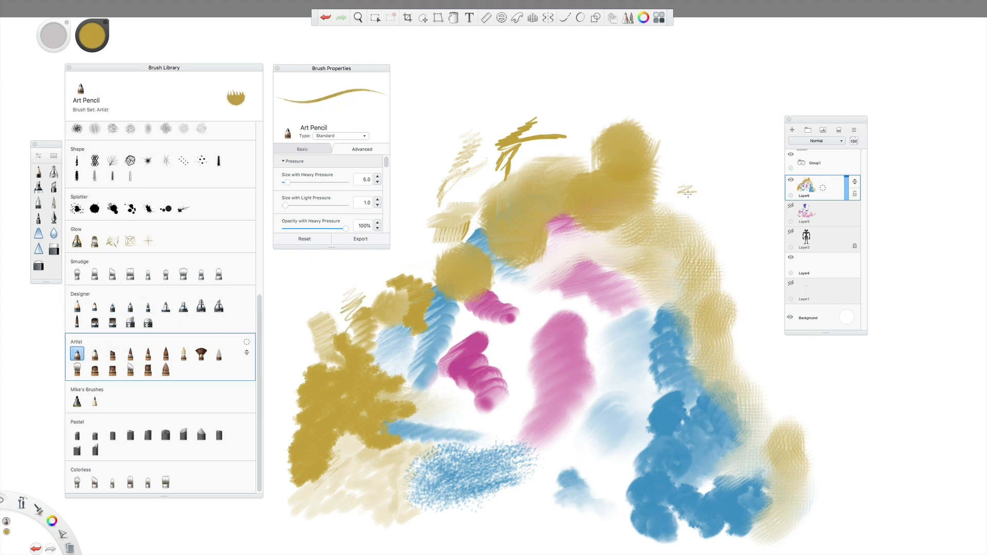
{"action": "left_click_drag", "start_coordinate": [386, 249], "coordinate": [385, 403]}
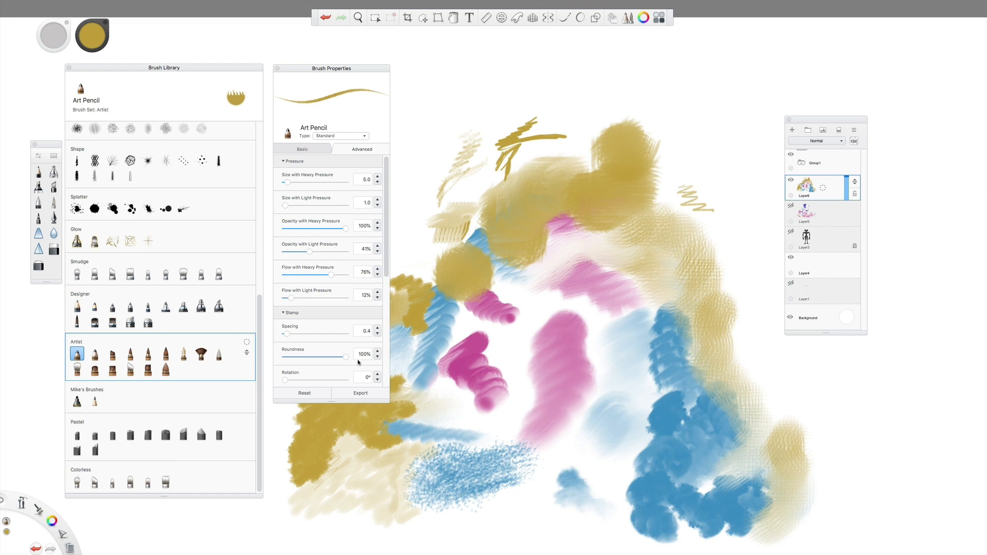
{"action": "mouse_move", "coordinate": [385, 273]}
{"action": "left_mouse_down"}
{"action": "mouse_move", "coordinate": [383, 364]}
{"action": "mouse_move", "coordinate": [381, 253]}
{"action": "mouse_move", "coordinate": [387, 335]}
{"action": "mouse_move", "coordinate": [387, 259]}
{"action": "left_mouse_up"}
Sketch light ochre squiggles above the arc with Art Pencil Medium and add a broad textured stroke with Conceptual 1.
{"action": "left_click", "coordinate": [94, 354]}
{"action": "left_click_drag", "start_coordinate": [556, 109], "coordinate": [596, 123]}
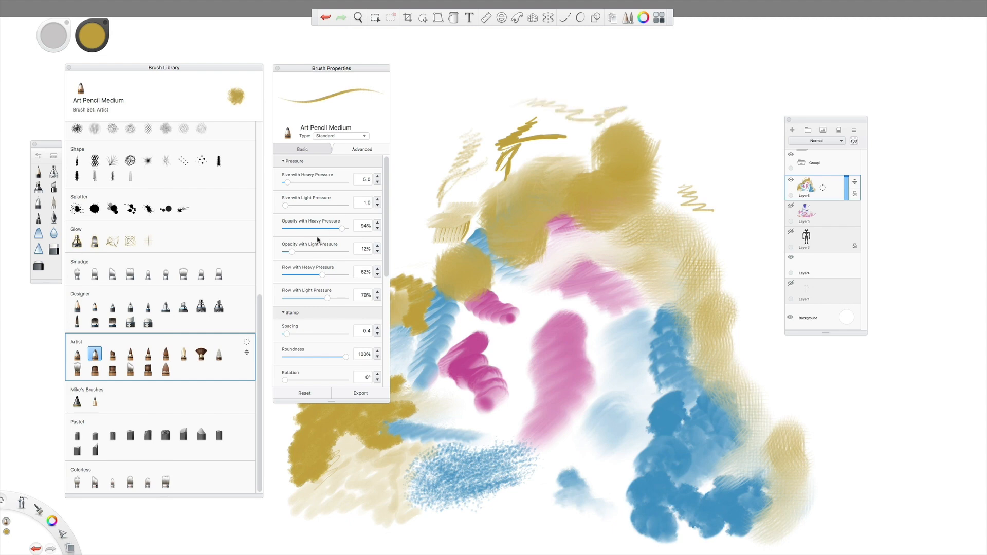
{"action": "left_click", "coordinate": [113, 354]}
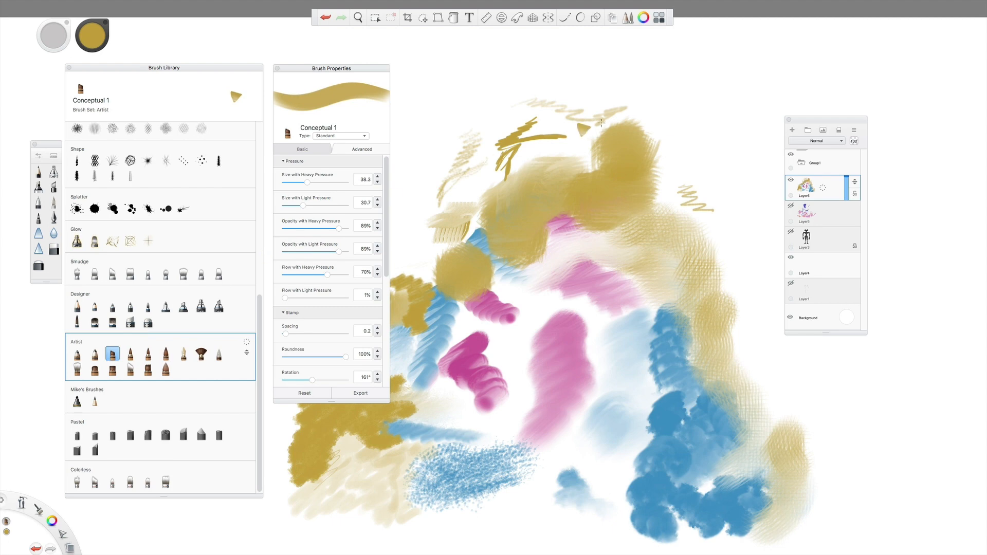
{"action": "mouse_move", "coordinate": [563, 98]}
{"action": "left_mouse_down"}
{"action": "mouse_move", "coordinate": [548, 120]}
{"action": "mouse_move", "coordinate": [571, 123]}
{"action": "mouse_move", "coordinate": [579, 153]}
{"action": "left_mouse_up"}
Try Super Soft Blender and spread a pale Soft Wash haze over the upper ochre strokes from the Pastel set.
{"action": "left_click", "coordinate": [77, 401]}
{"action": "left_click", "coordinate": [77, 435]}
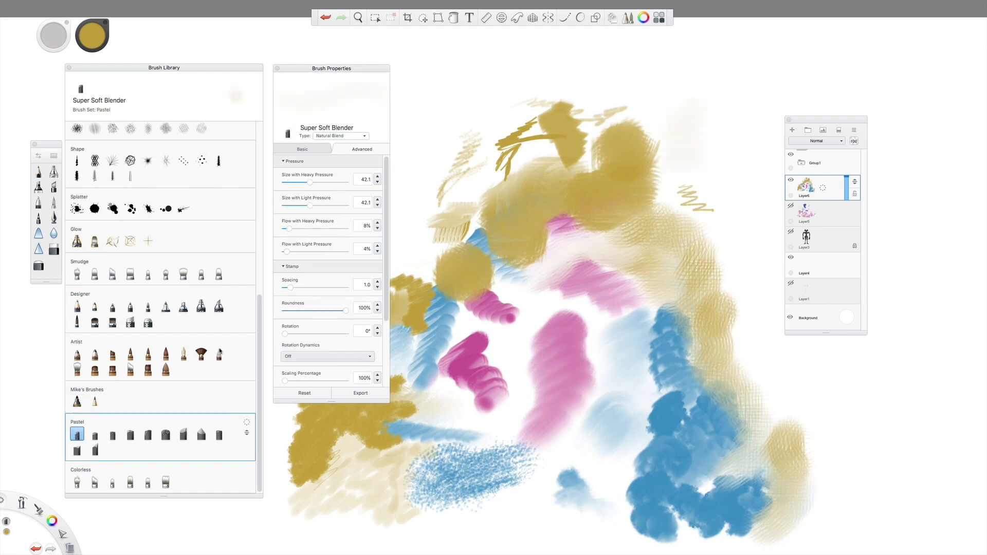
{"action": "left_click", "coordinate": [94, 436]}
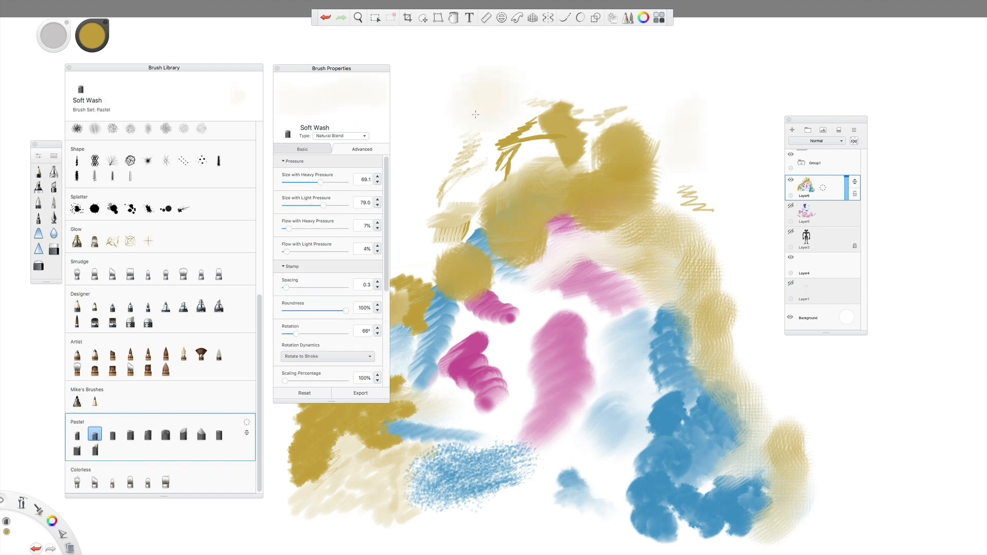
{"action": "mouse_move", "coordinate": [477, 148]}
{"action": "left_mouse_down"}
{"action": "mouse_move", "coordinate": [453, 192]}
{"action": "mouse_move", "coordinate": [507, 118]}
{"action": "mouse_move", "coordinate": [505, 157]}
{"action": "mouse_move", "coordinate": [512, 153]}
{"action": "mouse_move", "coordinate": [529, 103]}
{"action": "mouse_move", "coordinate": [558, 97]}
{"action": "mouse_move", "coordinate": [614, 110]}
{"action": "left_mouse_up"}
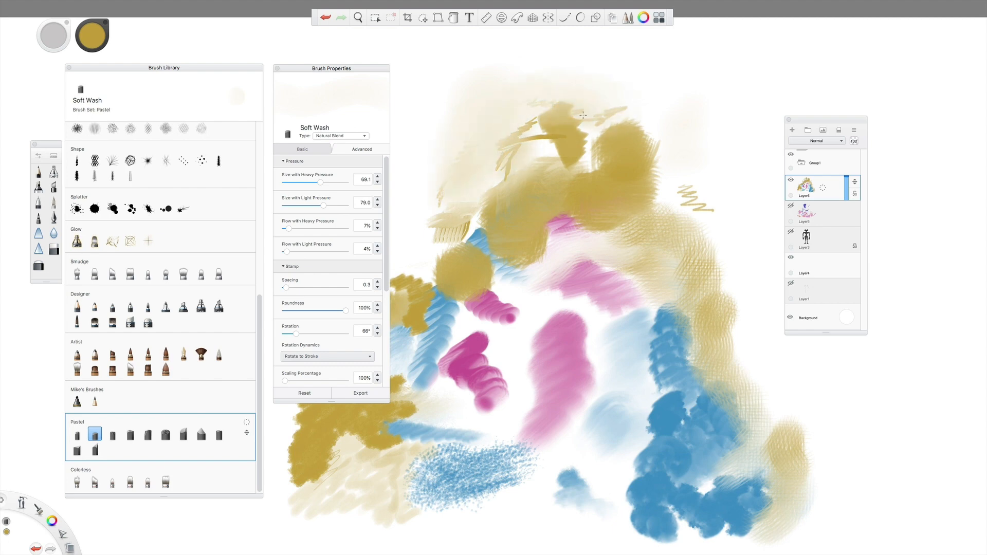
{"action": "mouse_move", "coordinate": [452, 187]}
{"action": "left_mouse_down"}
{"action": "mouse_move", "coordinate": [449, 207]}
{"action": "mouse_move", "coordinate": [456, 230]}
{"action": "left_mouse_up"}
{"action": "mouse_move", "coordinate": [521, 163]}
{"action": "left_mouse_down"}
{"action": "mouse_move", "coordinate": [655, 164]}
{"action": "mouse_move", "coordinate": [648, 179]}
{"action": "mouse_move", "coordinate": [665, 201]}
{"action": "left_mouse_up"}
Paint beige Fine Grain patches beneath the magenta swatches and blend the arc's upper outer edge with the Streaky pastel.
{"action": "left_click", "coordinate": [113, 435]}
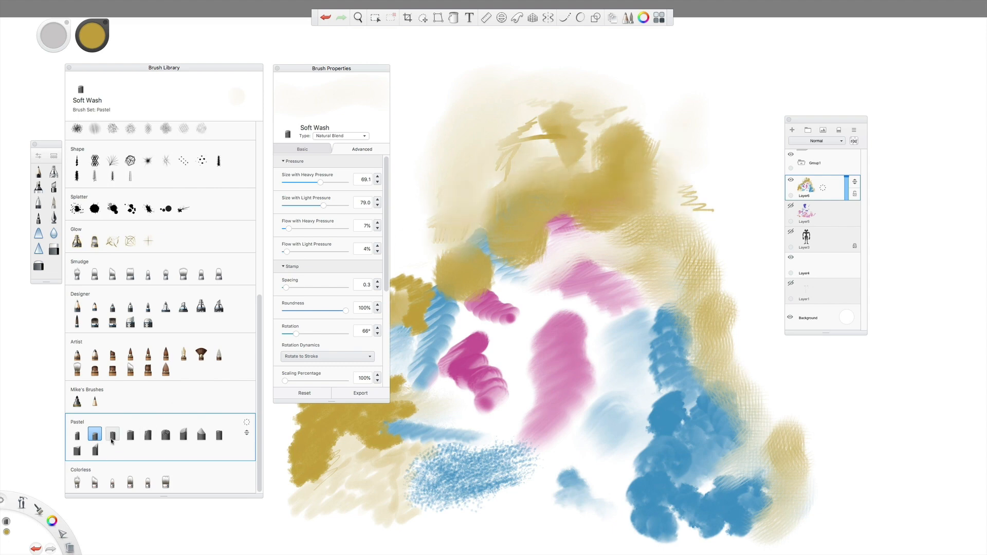
{"action": "mouse_move", "coordinate": [507, 437]}
{"action": "left_mouse_down"}
{"action": "mouse_move", "coordinate": [546, 465]}
{"action": "mouse_move", "coordinate": [568, 457]}
{"action": "mouse_move", "coordinate": [623, 489]}
{"action": "left_mouse_up"}
{"action": "mouse_move", "coordinate": [517, 442]}
{"action": "left_mouse_down"}
{"action": "mouse_move", "coordinate": [495, 435]}
{"action": "mouse_move", "coordinate": [499, 418]}
{"action": "mouse_move", "coordinate": [518, 399]}
{"action": "left_mouse_up"}
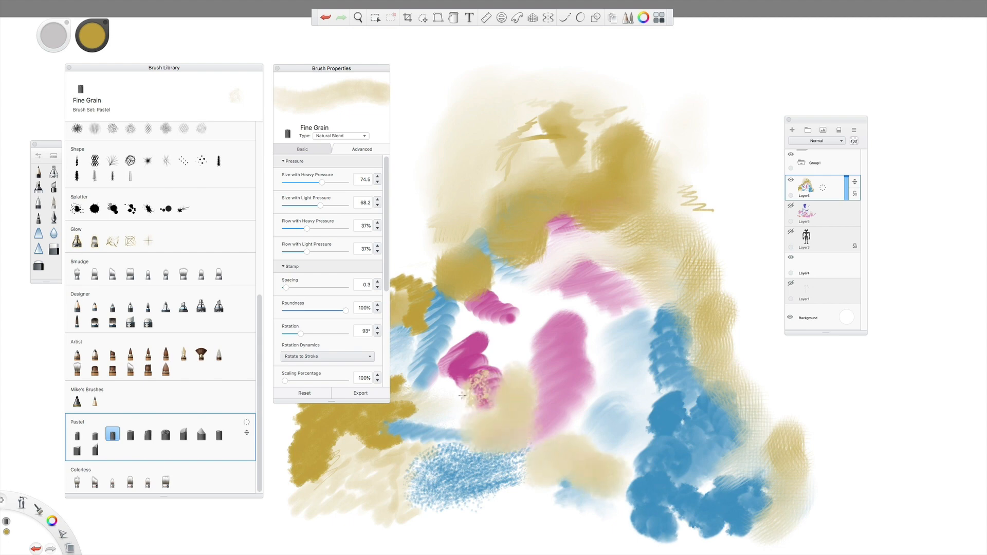
{"action": "left_click", "coordinate": [130, 434]}
{"action": "mouse_move", "coordinate": [659, 173]}
{"action": "left_mouse_down"}
{"action": "mouse_move", "coordinate": [689, 188]}
{"action": "mouse_move", "coordinate": [738, 251]}
{"action": "left_mouse_up"}
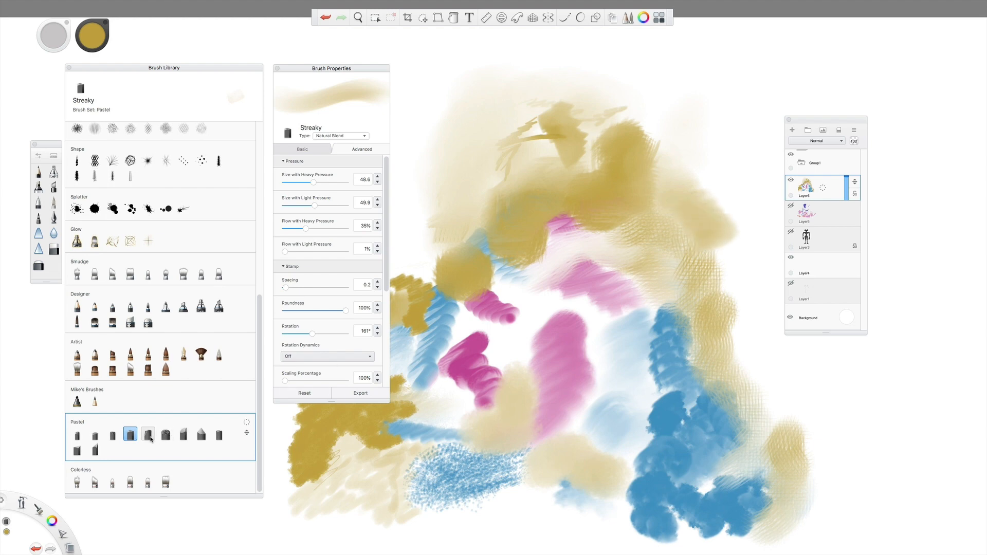
Paint a beige Grainy pastel band beneath the speckled blue patch and a Super Grainy swatch above the ochre arc.
{"action": "left_click", "coordinate": [147, 435]}
{"action": "mouse_move", "coordinate": [507, 510]}
{"action": "left_mouse_down"}
{"action": "mouse_move", "coordinate": [547, 500]}
{"action": "mouse_move", "coordinate": [573, 509]}
{"action": "mouse_move", "coordinate": [428, 508]}
{"action": "left_mouse_up"}
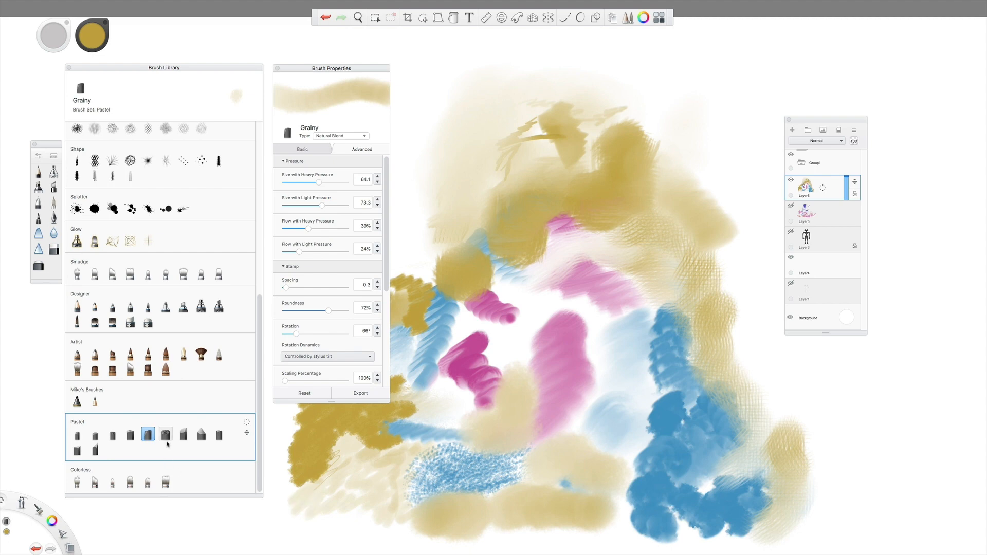
{"action": "left_click", "coordinate": [166, 435]}
{"action": "mouse_move", "coordinate": [637, 96]}
{"action": "left_mouse_down"}
{"action": "mouse_move", "coordinate": [643, 119]}
{"action": "mouse_move", "coordinate": [692, 151]}
{"action": "left_mouse_up"}
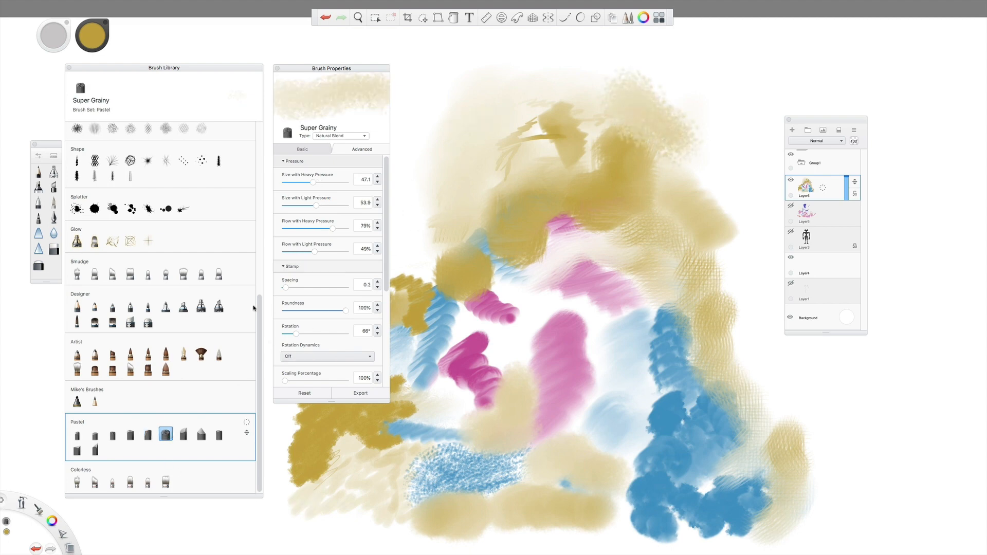
Smear the ochre circle and neighboring magenta and blue strokes with Colorless Web Brush and Colorless Angular Brush.
{"action": "left_click", "coordinate": [78, 482]}
{"action": "mouse_move", "coordinate": [465, 271]}
{"action": "left_mouse_down"}
{"action": "mouse_move", "coordinate": [515, 316]}
{"action": "mouse_move", "coordinate": [510, 357]}
{"action": "left_mouse_up"}
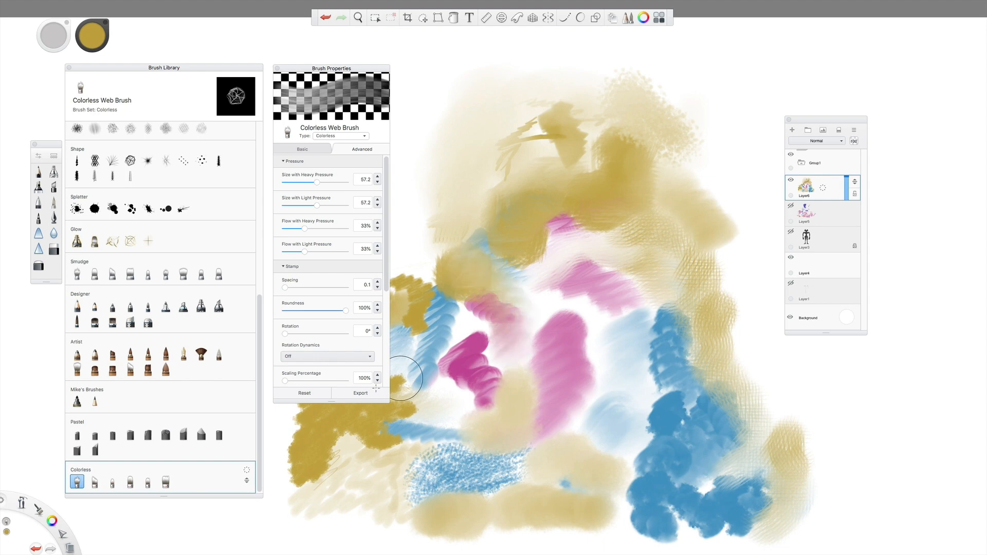
{"action": "left_click", "coordinate": [95, 483]}
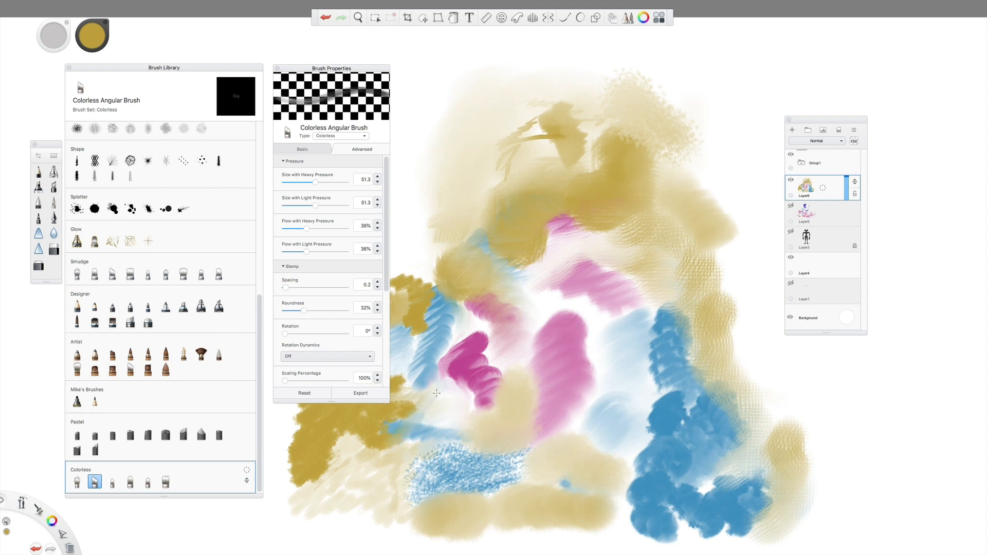
{"action": "mouse_move", "coordinate": [424, 333]}
{"action": "left_mouse_down"}
{"action": "mouse_move", "coordinate": [453, 333]}
{"action": "mouse_move", "coordinate": [453, 343]}
{"action": "mouse_move", "coordinate": [489, 339]}
{"action": "left_mouse_up"}
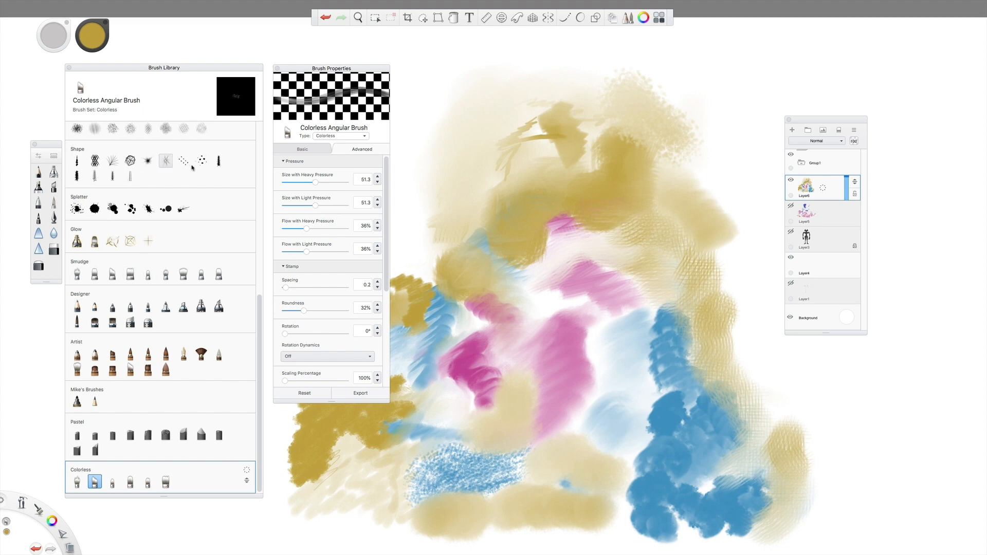
Dab ochre spots beside the upper arc with Paint Splatter 1 and stamp large black blots over the pink swatches with Paint Splatter 2.
{"action": "left_click", "coordinate": [77, 209]}
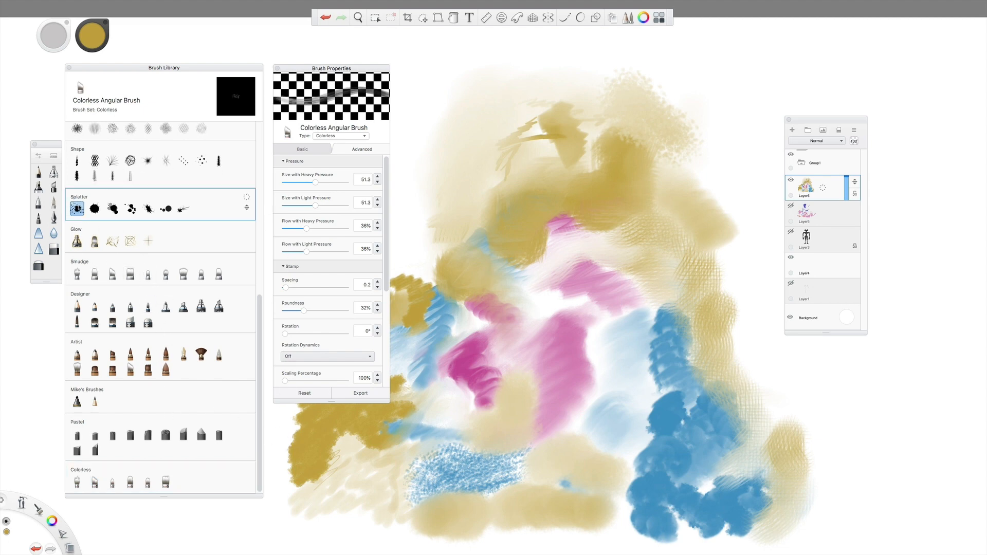
{"action": "mouse_move", "coordinate": [469, 129]}
{"action": "left_mouse_down"}
{"action": "mouse_move", "coordinate": [477, 181]}
{"action": "mouse_move", "coordinate": [434, 233]}
{"action": "left_mouse_up"}
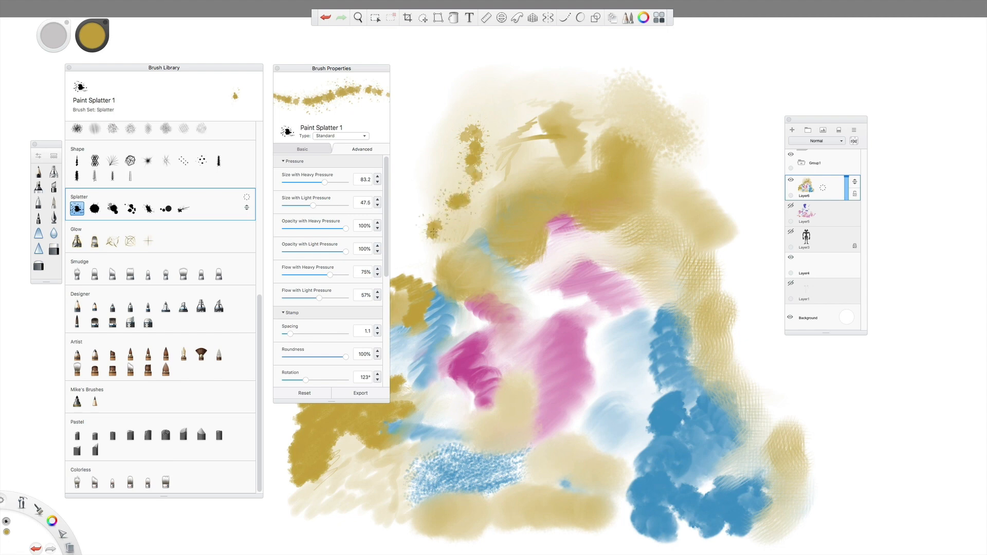
{"action": "left_click", "coordinate": [98, 38]}
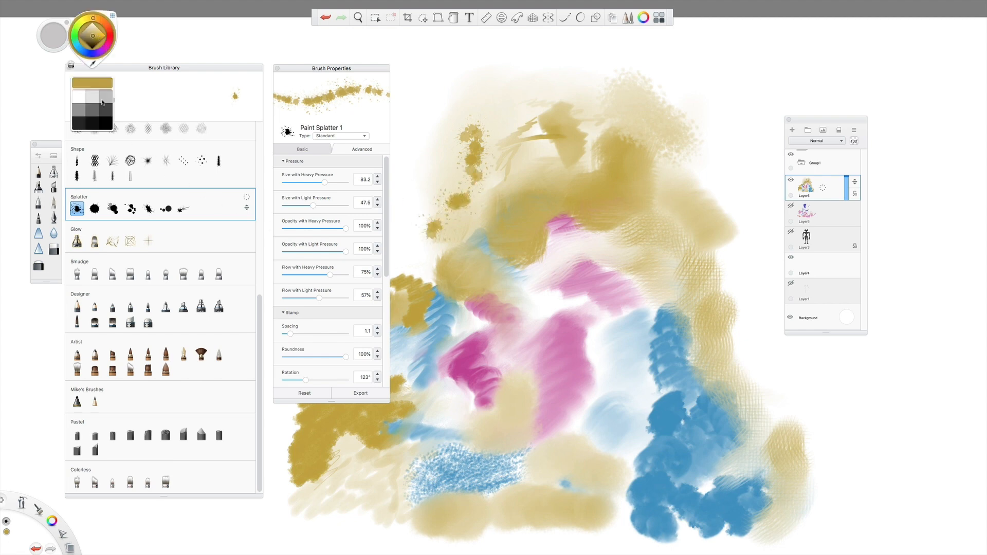
{"action": "left_click", "coordinate": [105, 123]}
{"action": "left_click", "coordinate": [94, 208]}
{"action": "left_click_drag", "start_coordinate": [558, 284], "coordinate": [604, 334]}
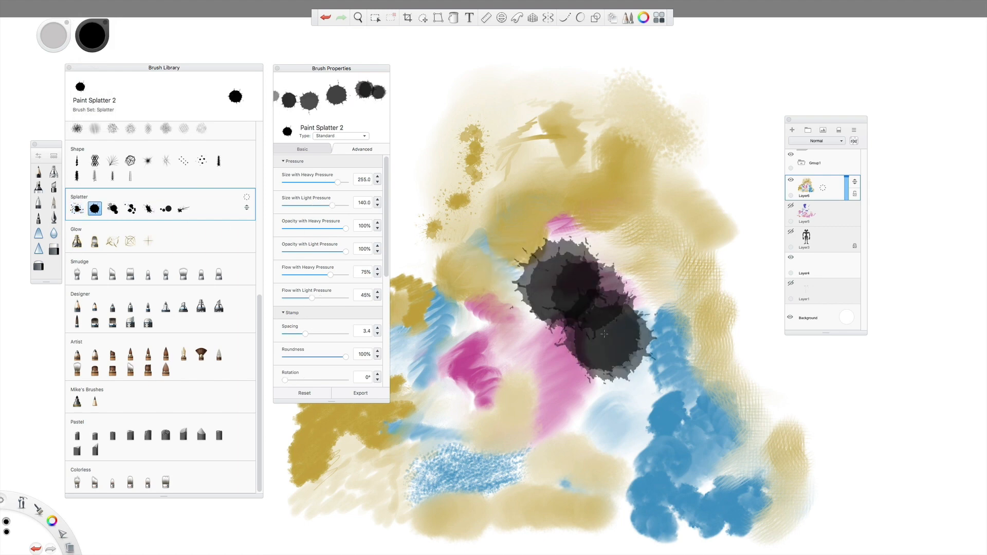
Paint dense black splatter strokes below the large blots with the third Splatter brush and Paint Splatter 4.
{"action": "left_click", "coordinate": [113, 208]}
{"action": "mouse_move", "coordinate": [535, 410]}
{"action": "left_mouse_down"}
{"action": "mouse_move", "coordinate": [619, 459]}
{"action": "mouse_move", "coordinate": [571, 456]}
{"action": "mouse_move", "coordinate": [560, 437]}
{"action": "mouse_move", "coordinate": [522, 459]}
{"action": "mouse_move", "coordinate": [551, 445]}
{"action": "mouse_move", "coordinate": [535, 431]}
{"action": "mouse_move", "coordinate": [570, 412]}
{"action": "mouse_move", "coordinate": [577, 419]}
{"action": "mouse_move", "coordinate": [594, 396]}
{"action": "mouse_move", "coordinate": [581, 410]}
{"action": "mouse_move", "coordinate": [577, 393]}
{"action": "mouse_move", "coordinate": [502, 393]}
{"action": "mouse_move", "coordinate": [553, 395]}
{"action": "mouse_move", "coordinate": [506, 422]}
{"action": "mouse_move", "coordinate": [514, 484]}
{"action": "left_mouse_up"}
{"action": "left_click", "coordinate": [131, 209]}
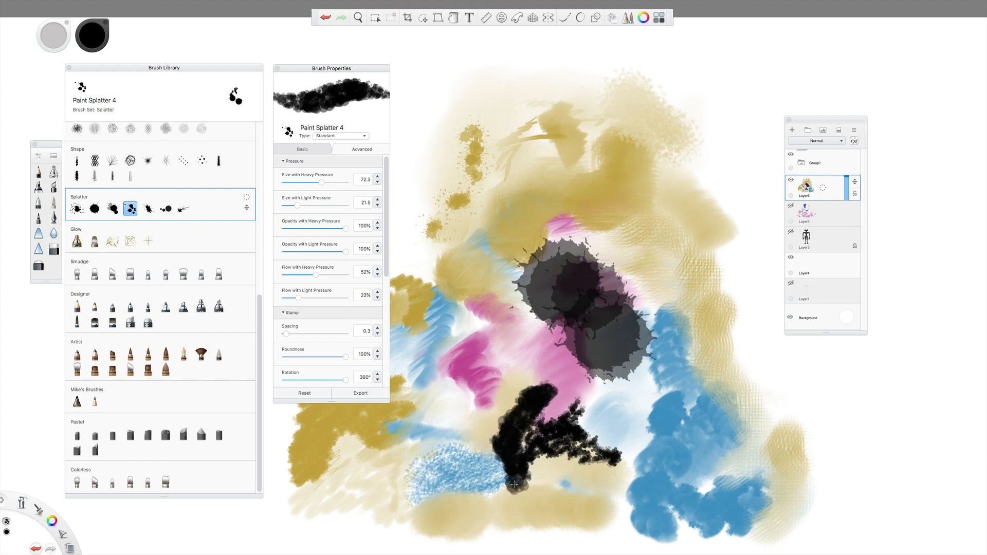
Try the remaining Splatter brushes through Pencil dragonfly, stamping black marks over the lower magenta swatch.
{"action": "left_click", "coordinate": [149, 208]}
{"action": "mouse_move", "coordinate": [488, 399]}
{"action": "left_mouse_down"}
{"action": "mouse_move", "coordinate": [493, 432]}
{"action": "mouse_move", "coordinate": [491, 394]}
{"action": "mouse_move", "coordinate": [507, 408]}
{"action": "mouse_move", "coordinate": [503, 389]}
{"action": "mouse_move", "coordinate": [530, 396]}
{"action": "mouse_move", "coordinate": [473, 396]}
{"action": "mouse_move", "coordinate": [467, 406]}
{"action": "mouse_move", "coordinate": [479, 421]}
{"action": "mouse_move", "coordinate": [501, 369]}
{"action": "mouse_move", "coordinate": [492, 364]}
{"action": "mouse_move", "coordinate": [491, 377]}
{"action": "mouse_move", "coordinate": [505, 380]}
{"action": "mouse_move", "coordinate": [468, 377]}
{"action": "mouse_move", "coordinate": [442, 418]}
{"action": "mouse_move", "coordinate": [489, 441]}
{"action": "left_mouse_up"}
{"action": "left_click", "coordinate": [165, 208]}
{"action": "left_click", "coordinate": [183, 208]}
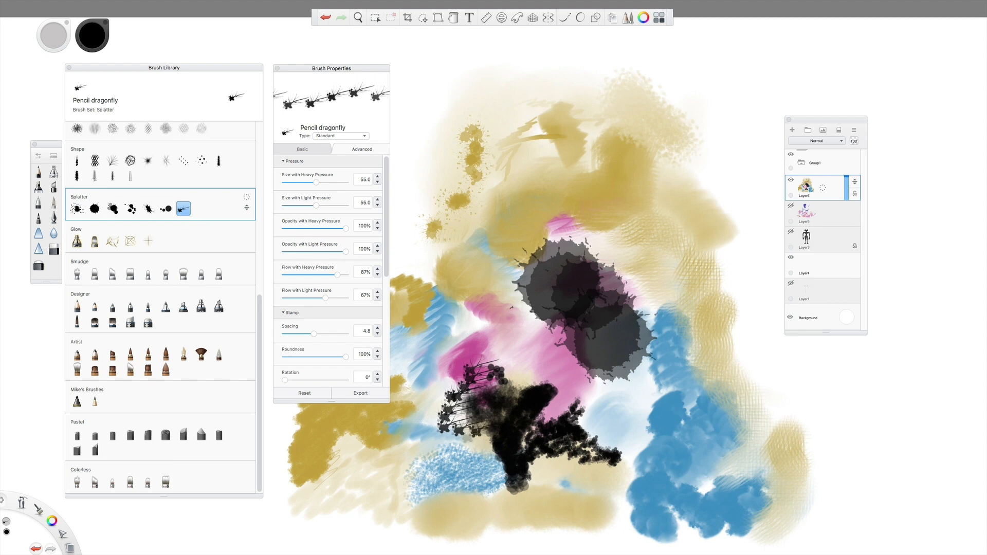